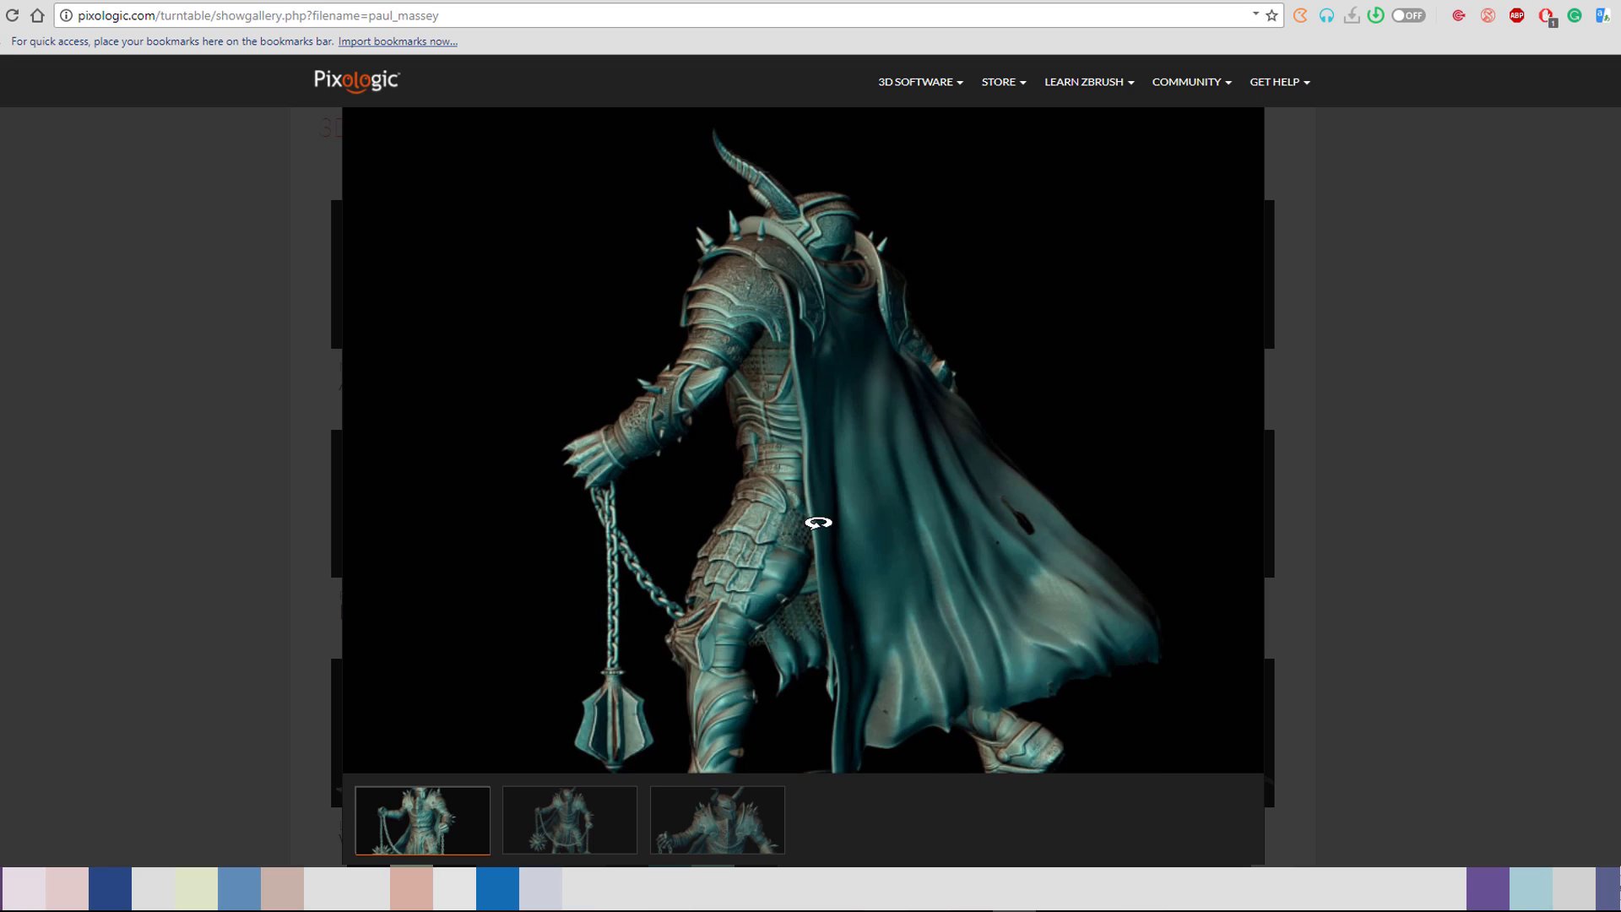
Rotate the turntables of the armored warrior with the flail and the standing man to examine both sculpts
drag(1007, 487, 550, 496)
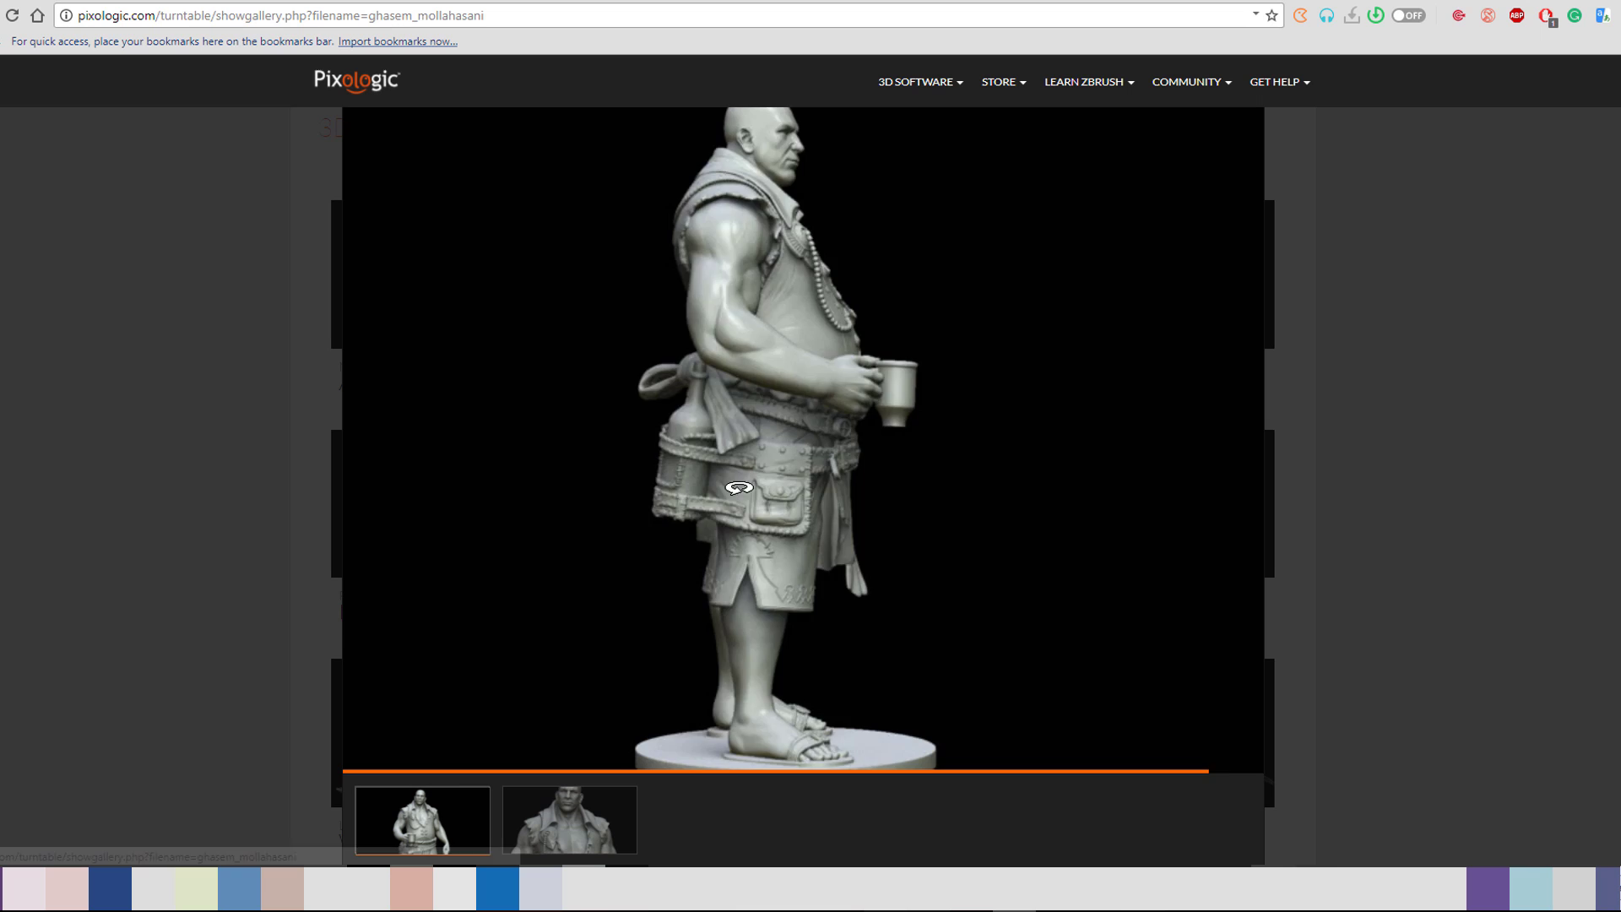
drag(735, 481, 1020, 462)
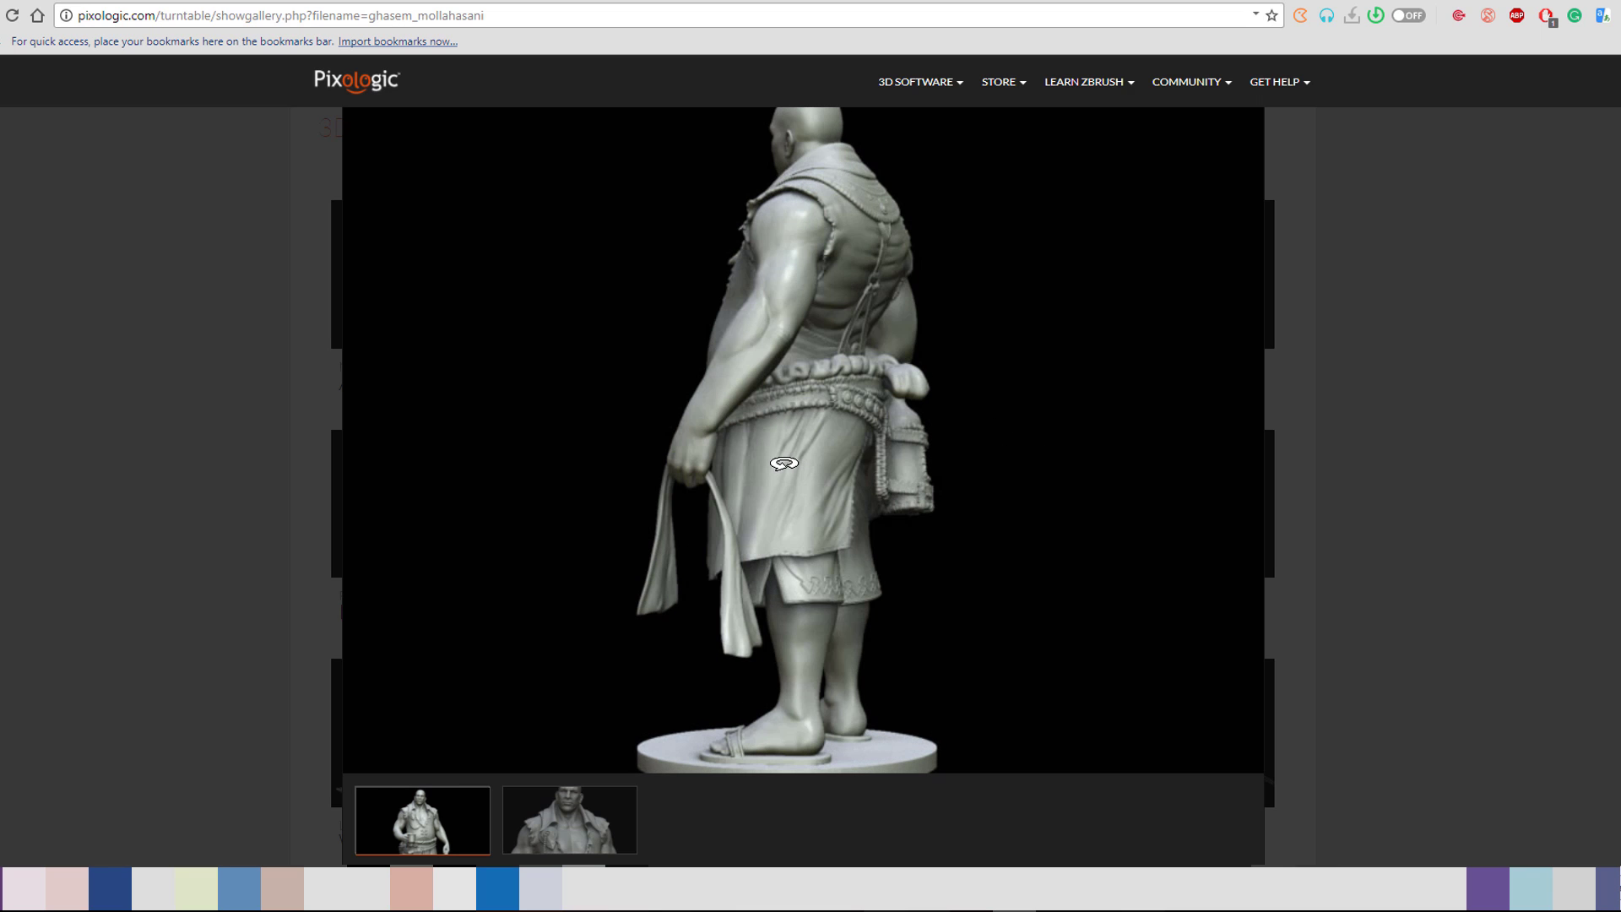
drag(1015, 460, 1353, 580)
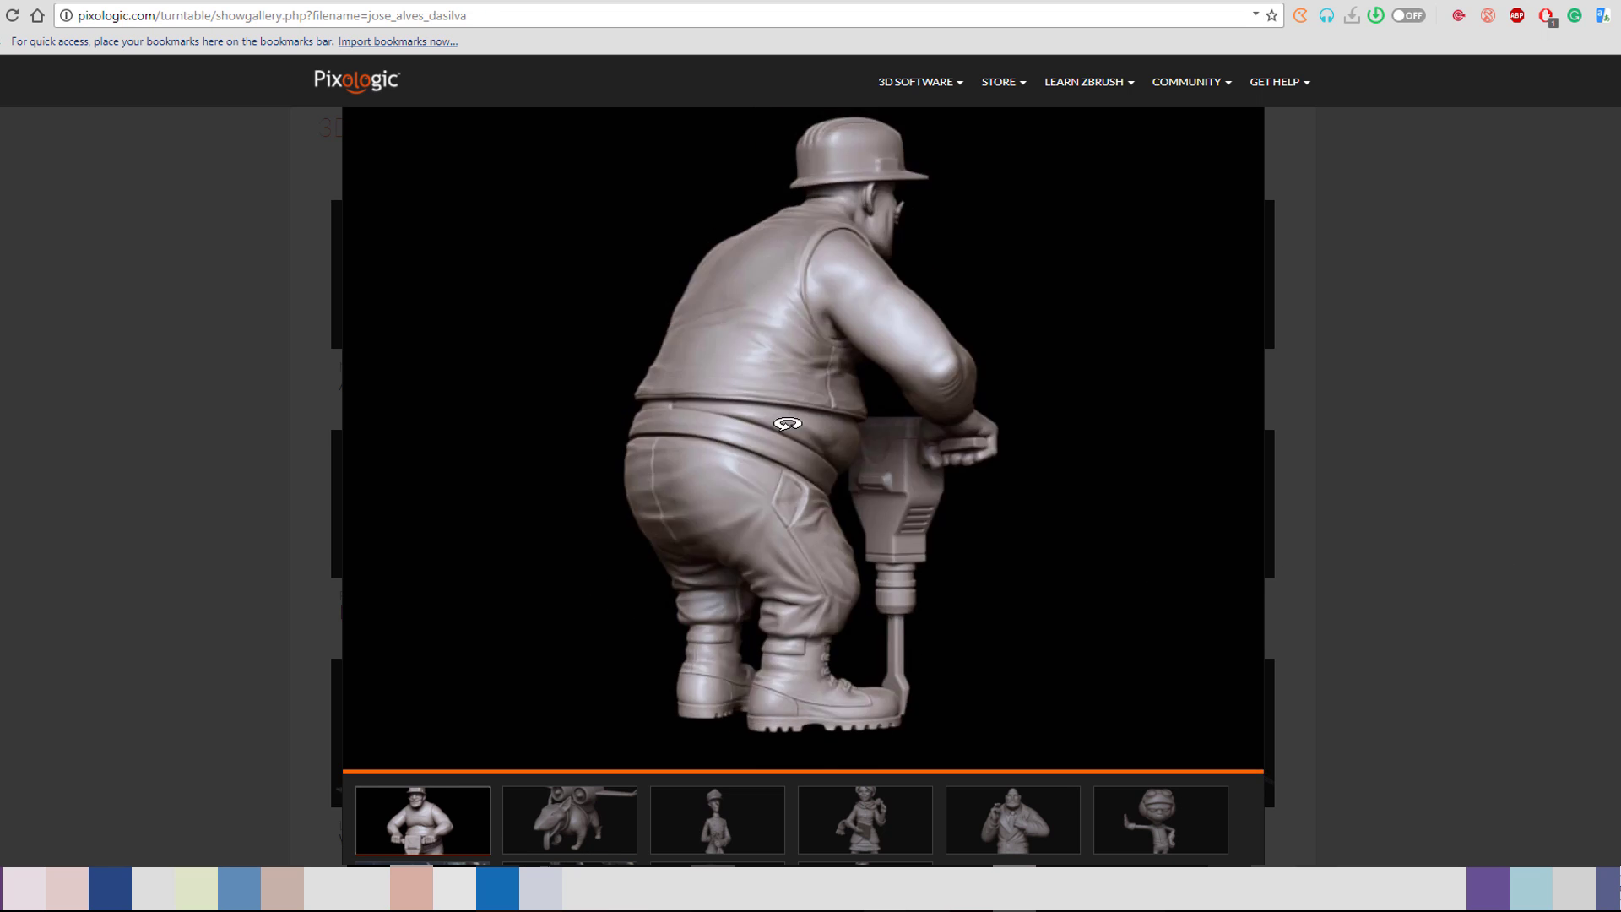
Rotate the jackhammer worker, then open the goggled figure with the outstretched arm and turn it around
drag(994, 614, 609, 616)
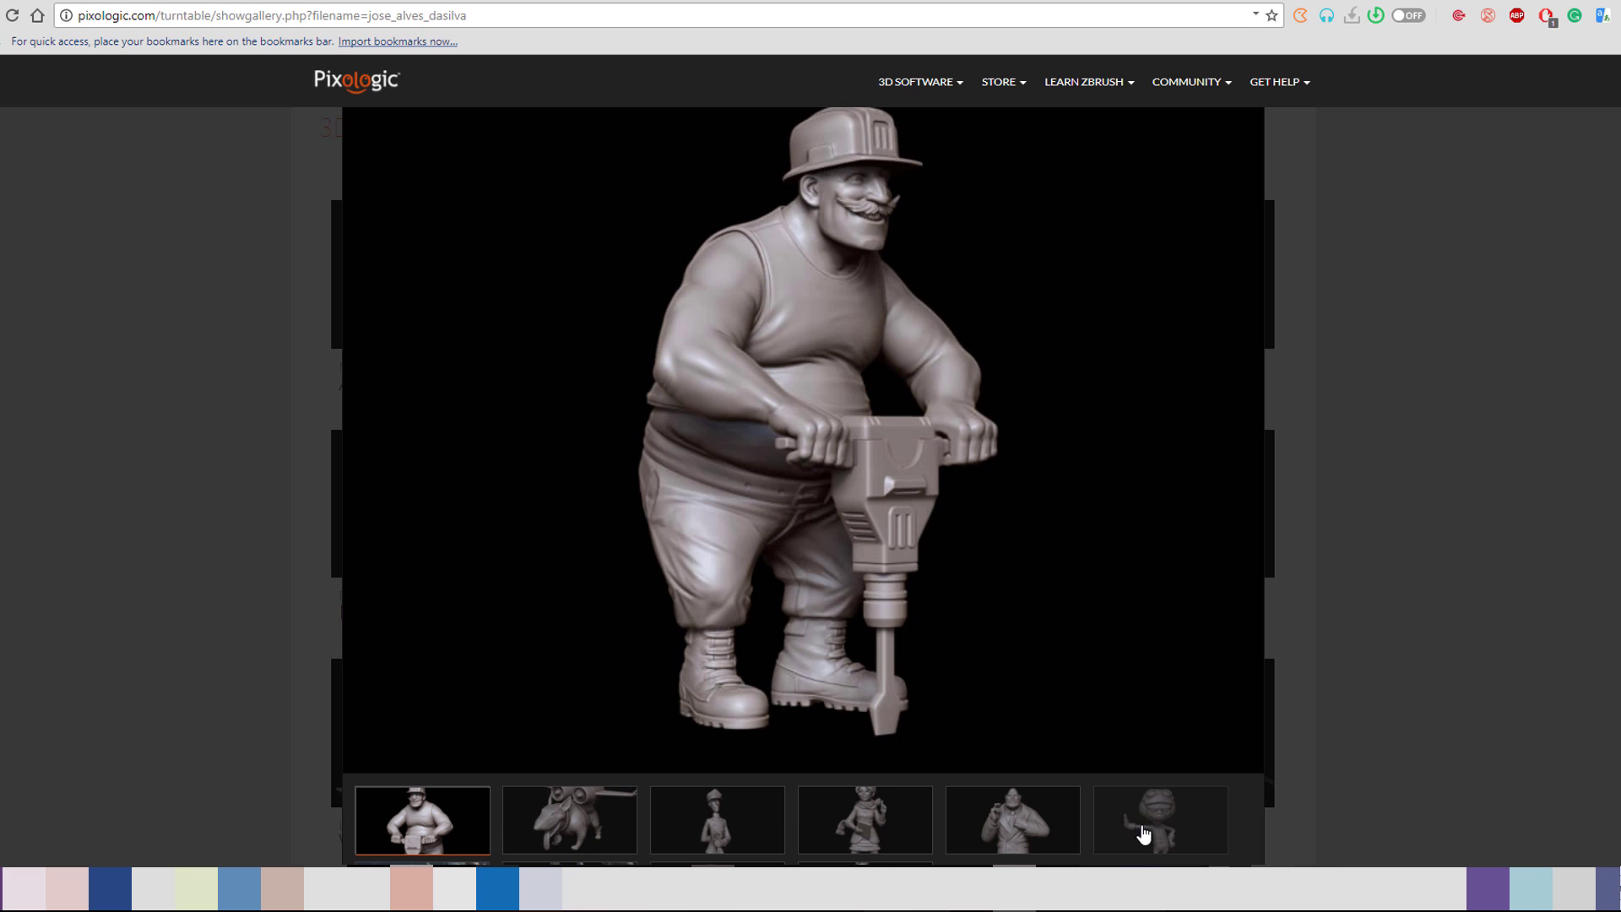
click(1140, 831)
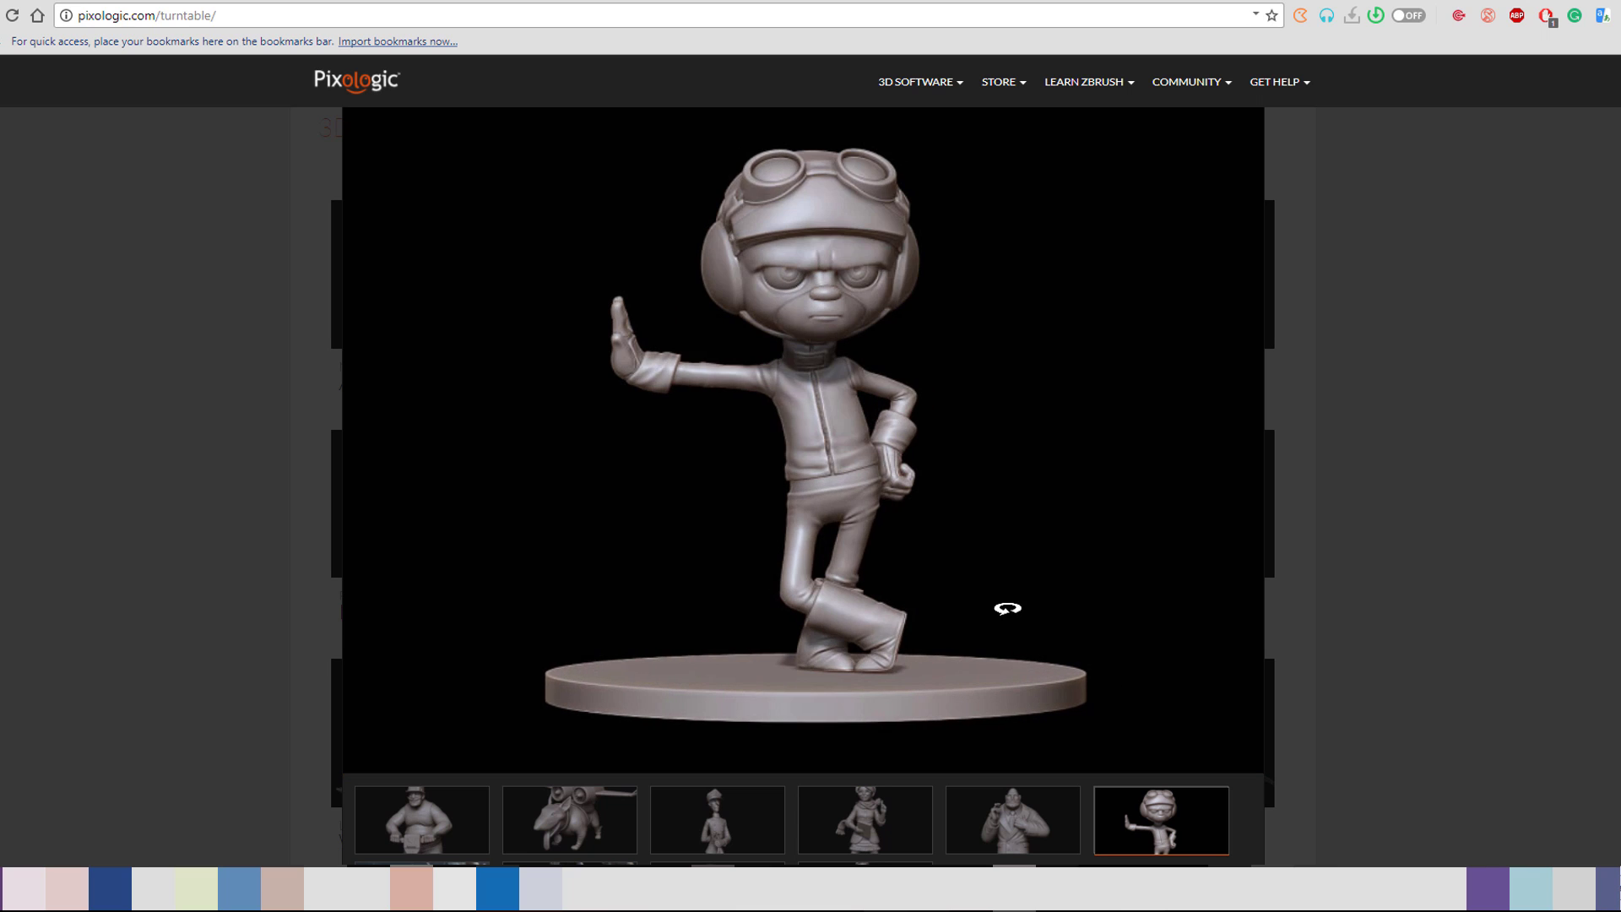
drag(1007, 608, 1134, 617)
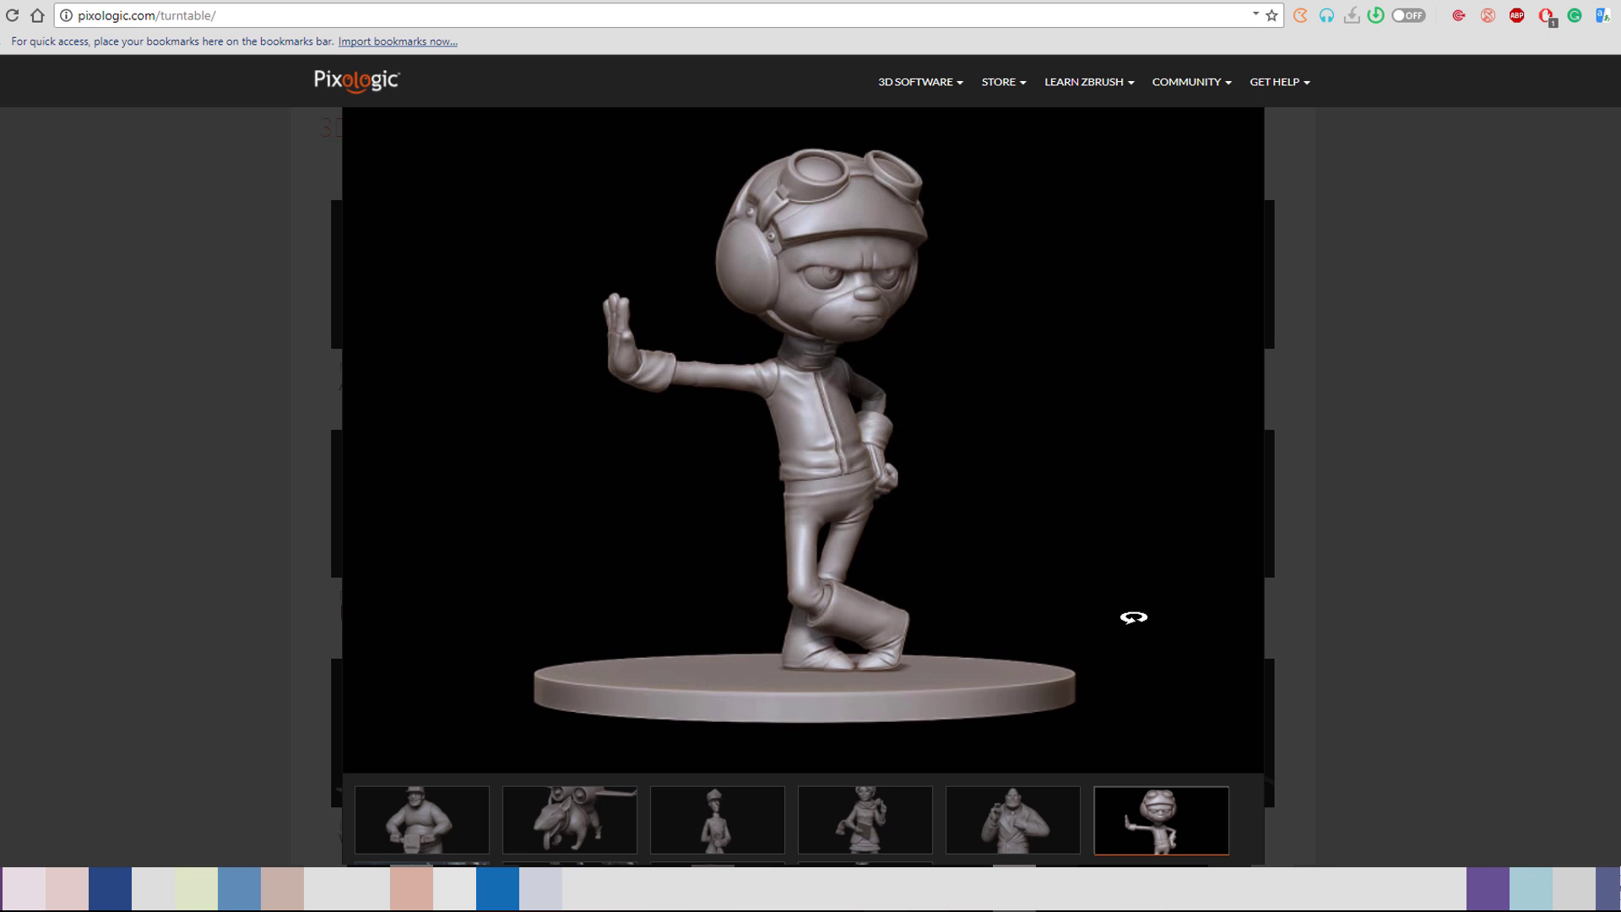
Open the turntable of the armored rhino on the skull throne and rotate it to examine all sides
scroll(540, 815, down, 2)
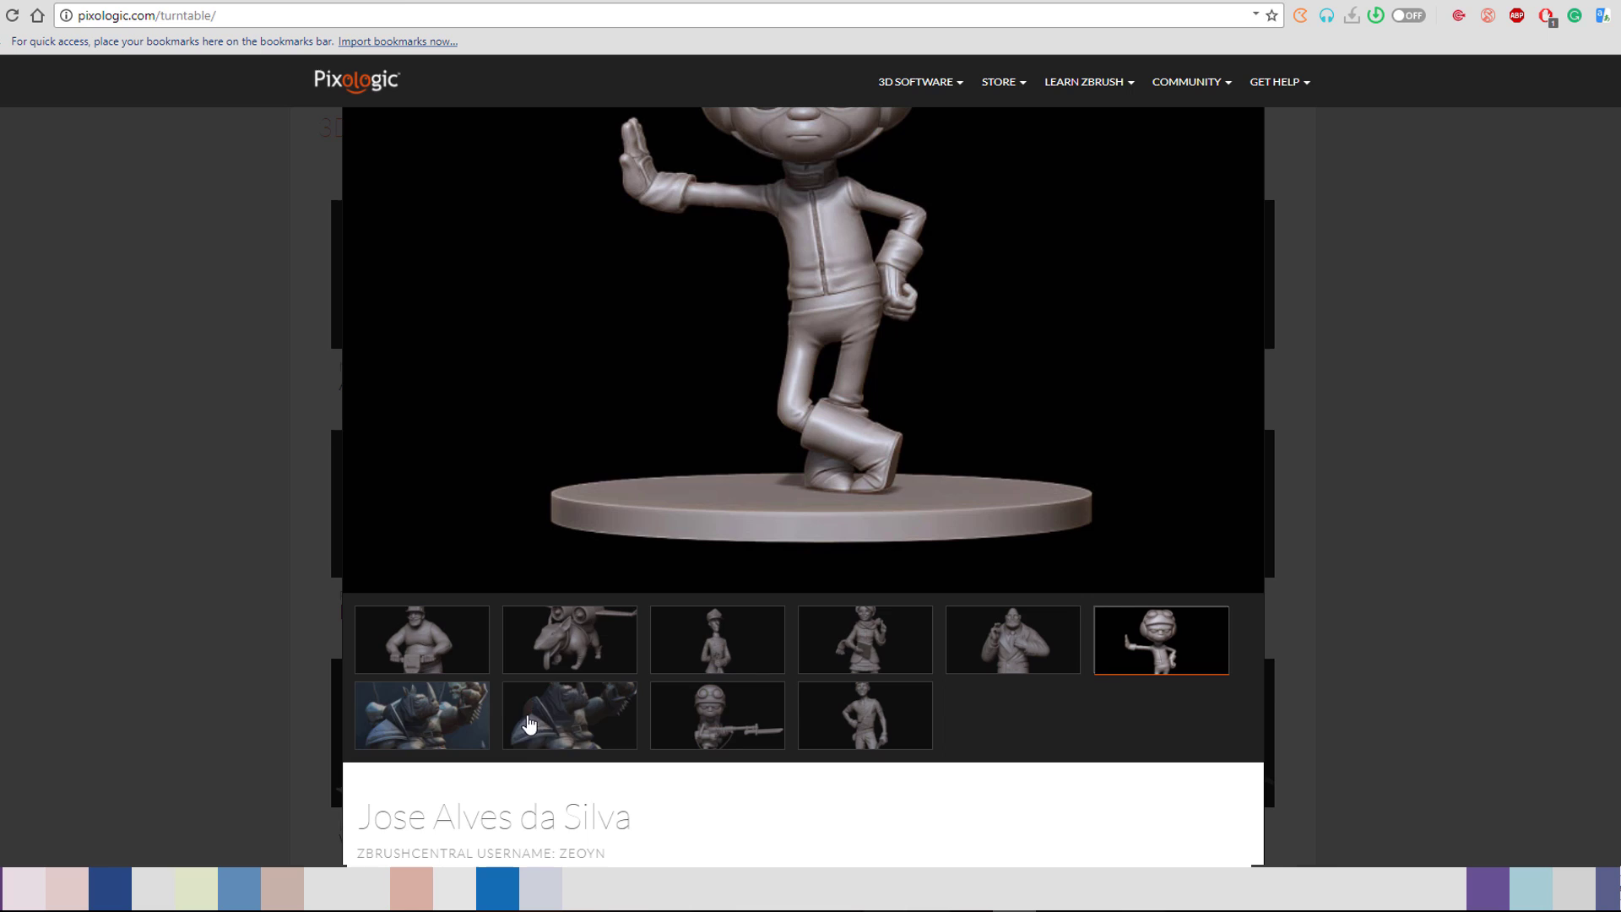
click(529, 724)
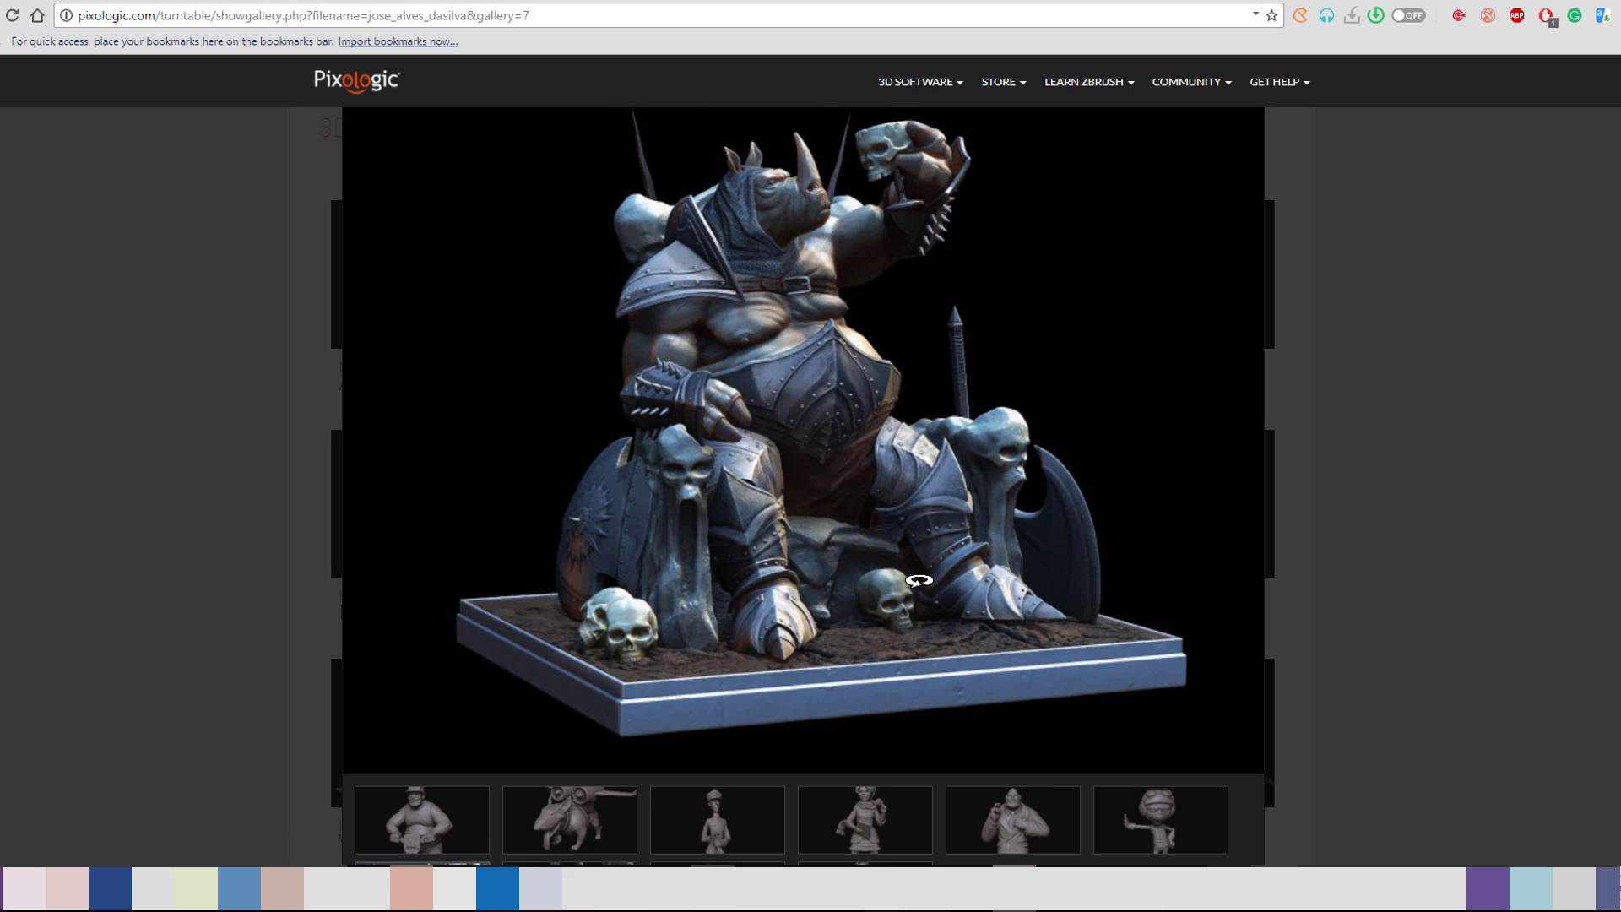
drag(917, 583, 51, 615)
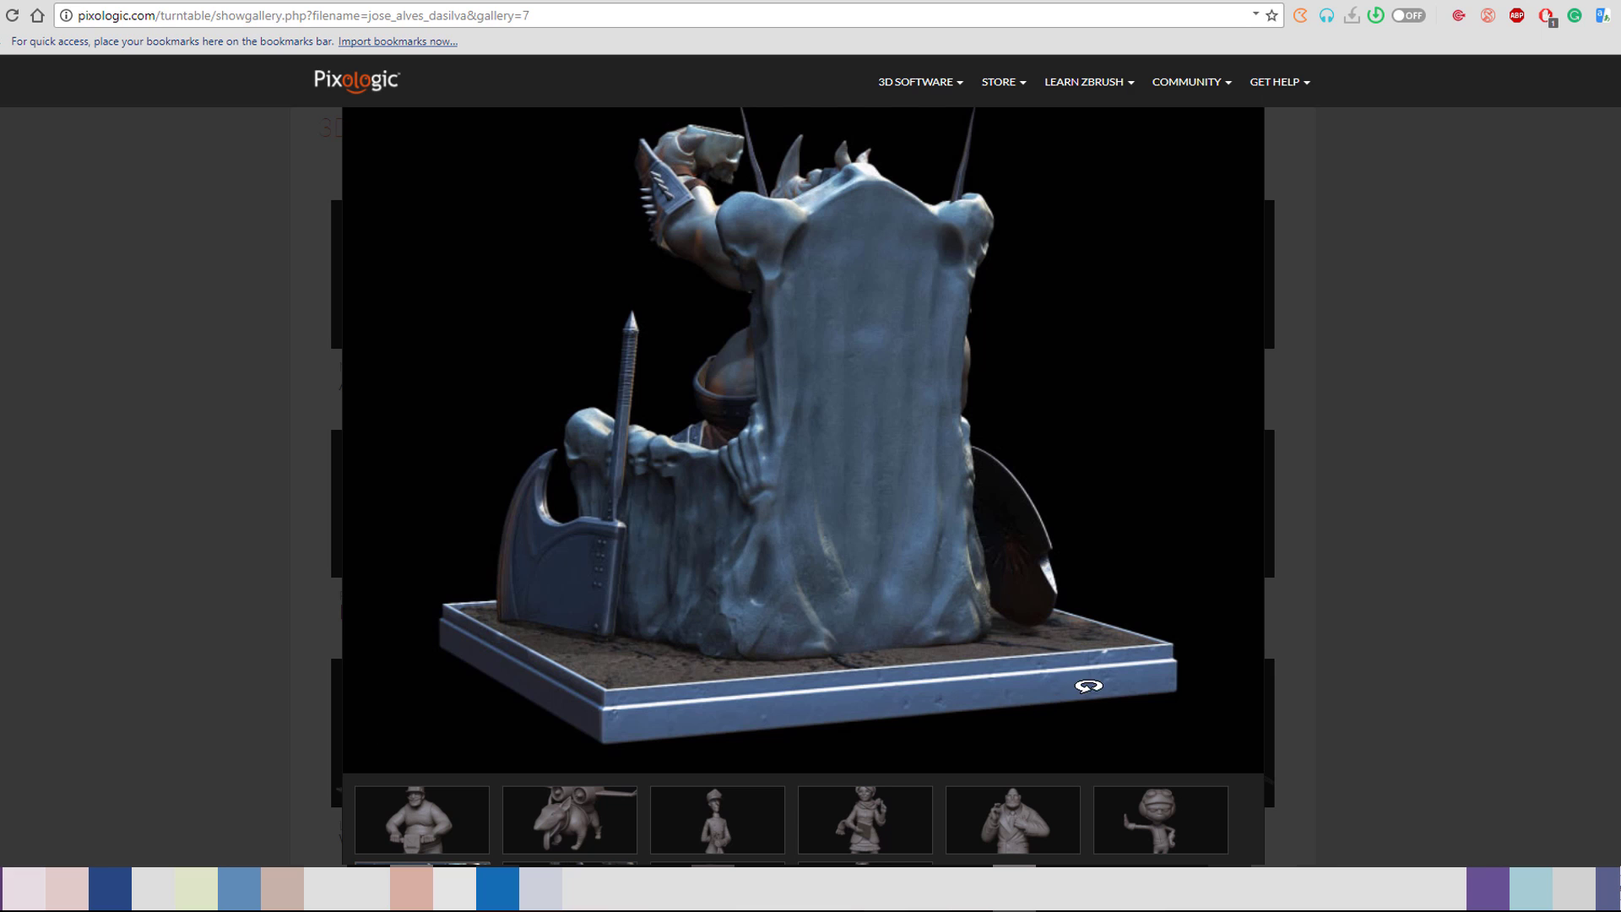
drag(1088, 686, 82, 671)
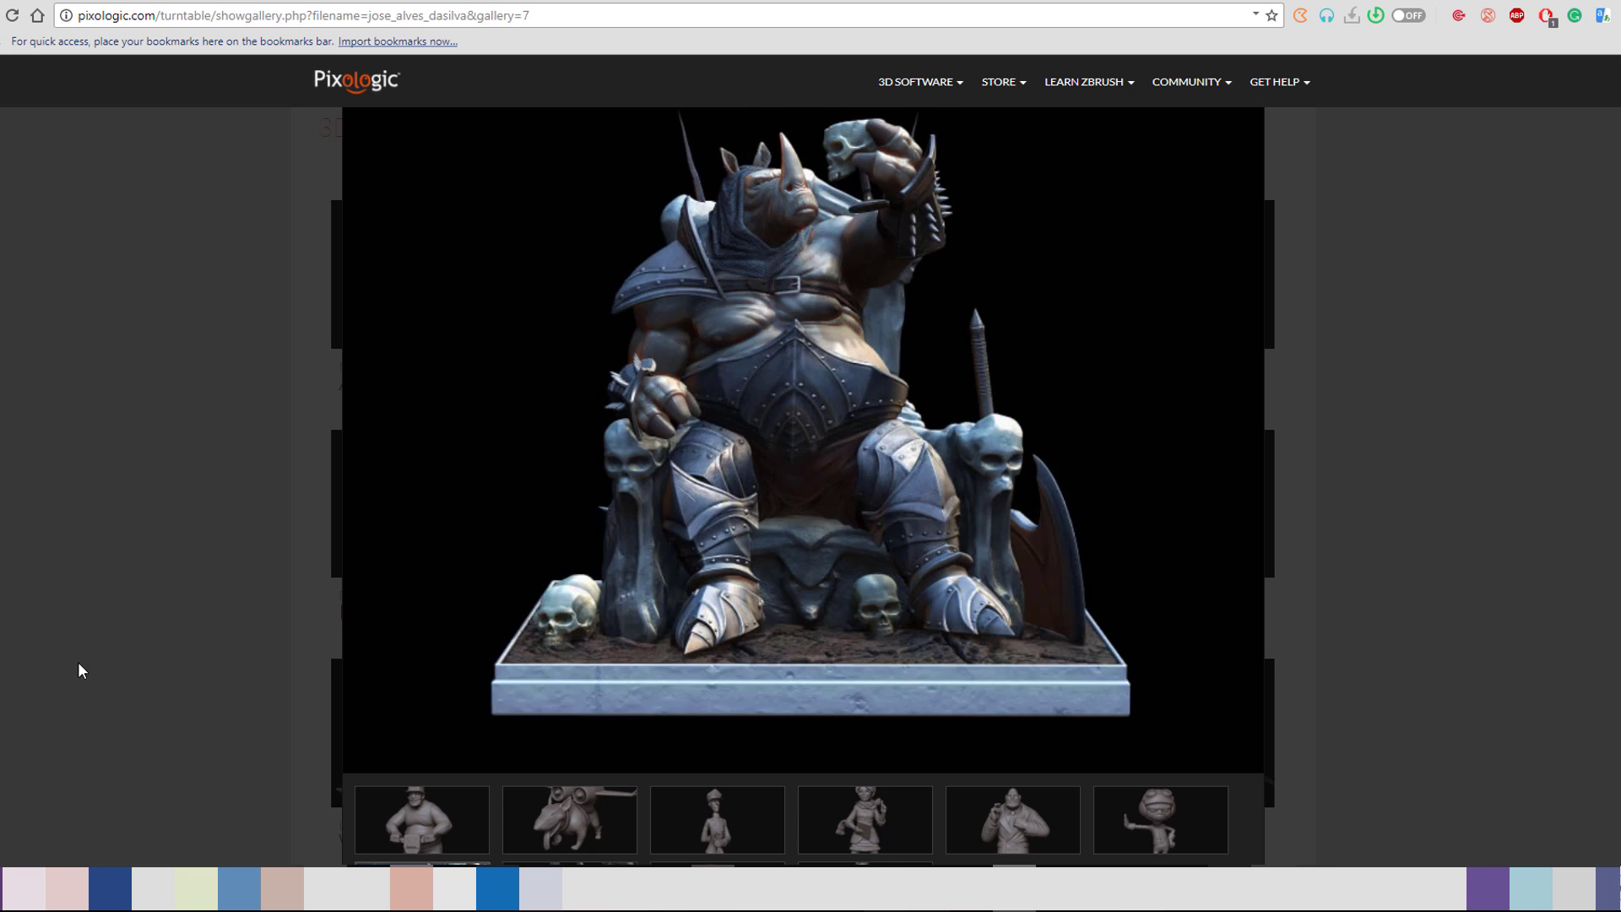
Open the turntable of the helmeted soldier with the bayonet rifle and rotate the figure
scroll(586, 667, down, 2)
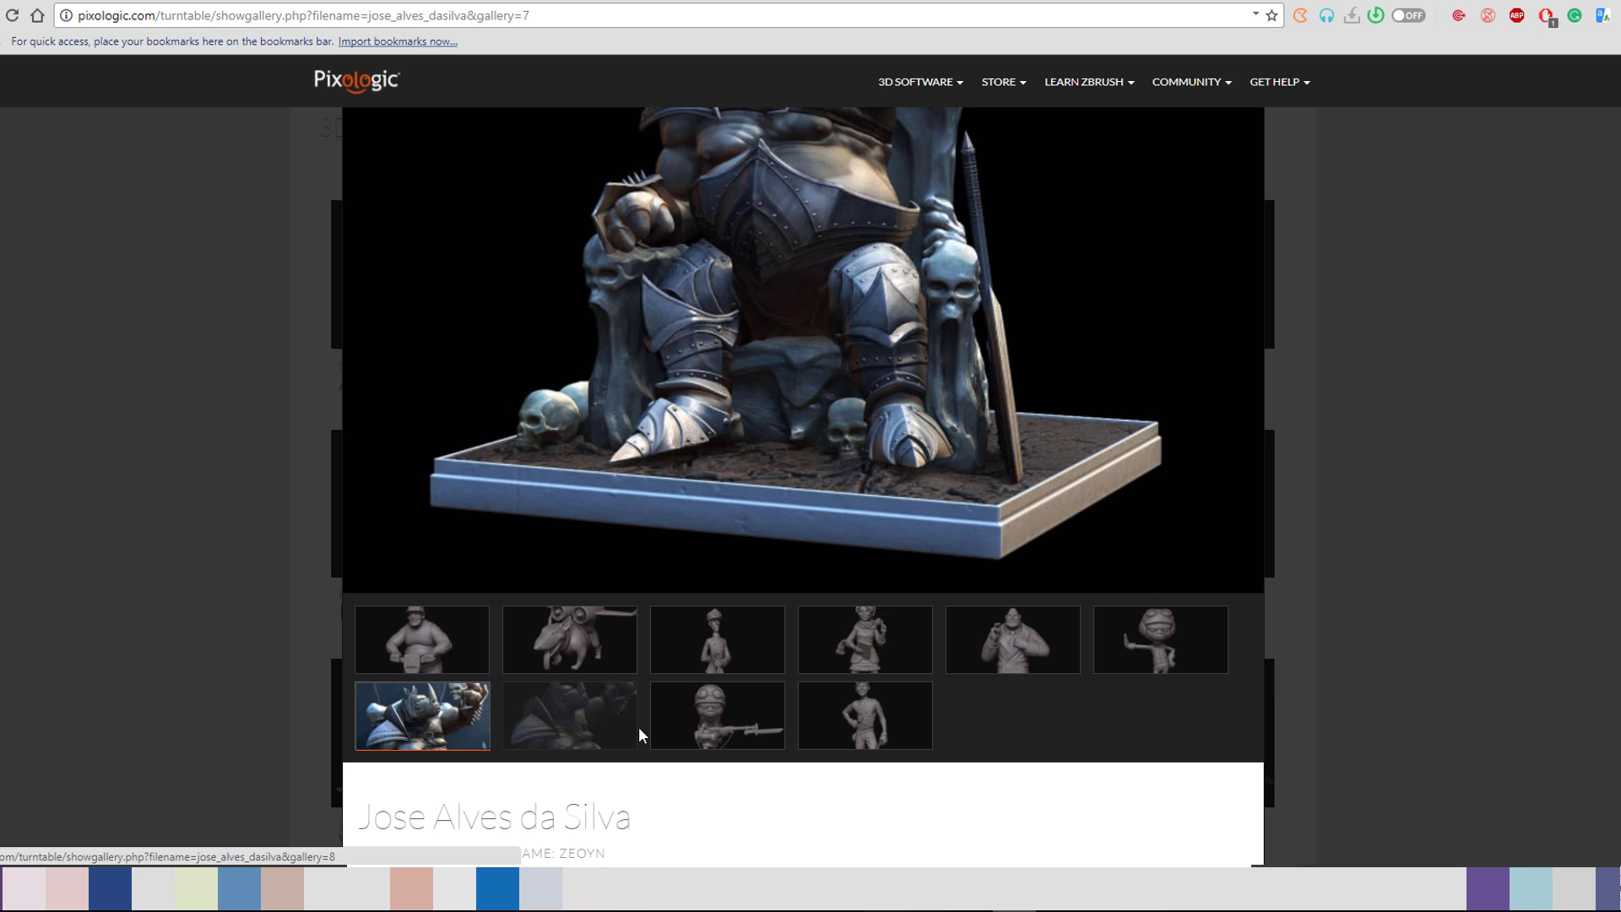
click(718, 716)
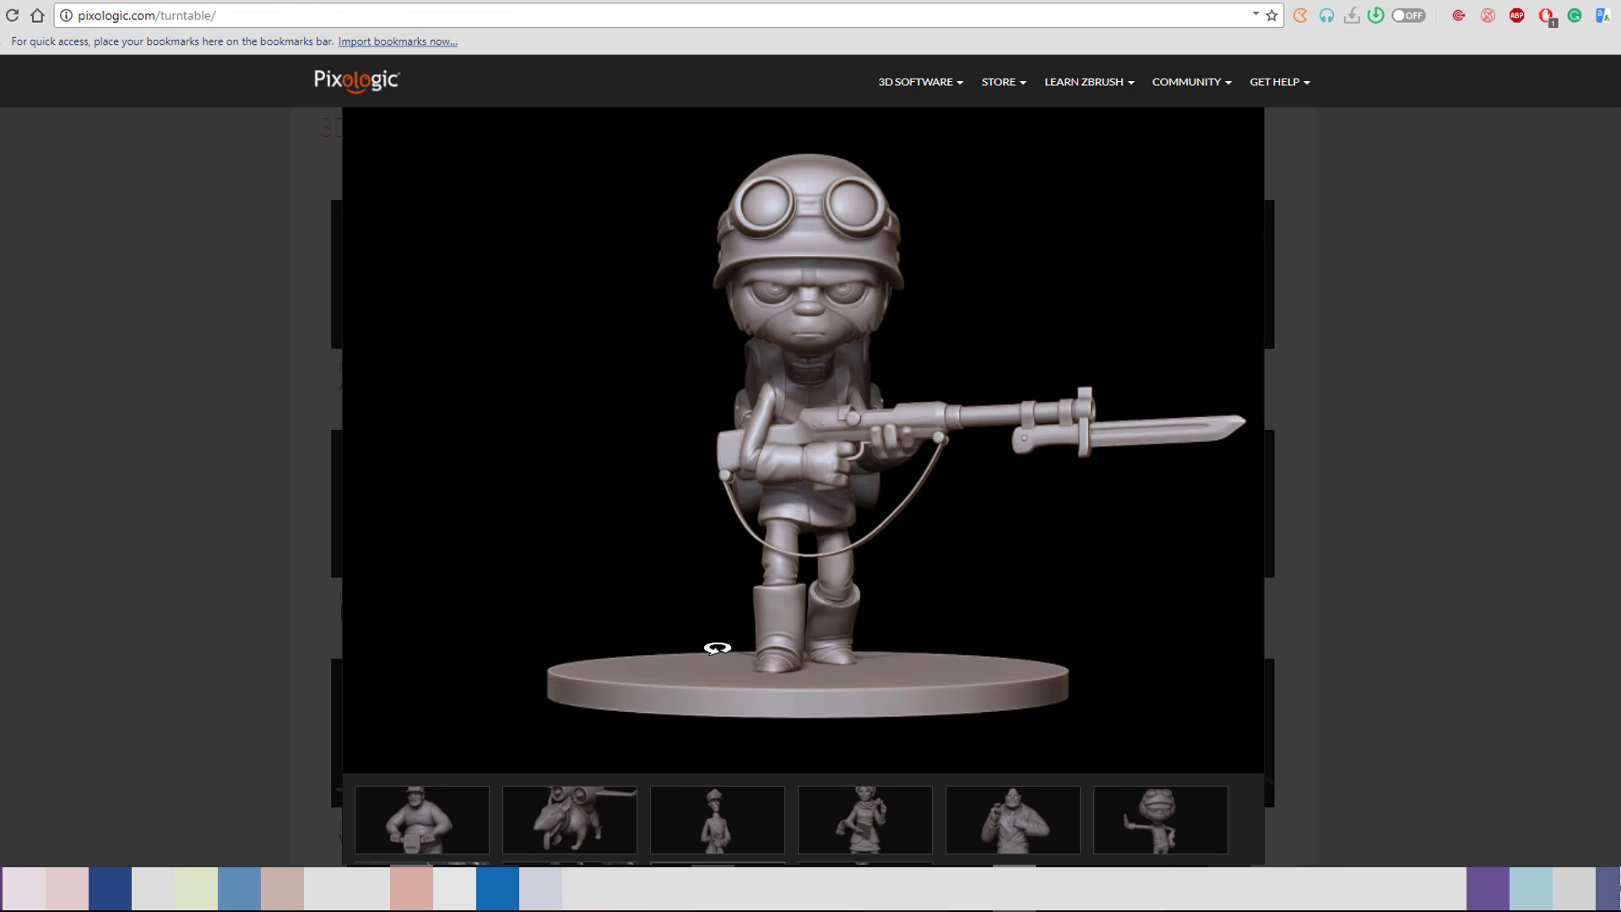
drag(718, 648, 810, 649)
drag(709, 661, 388, 665)
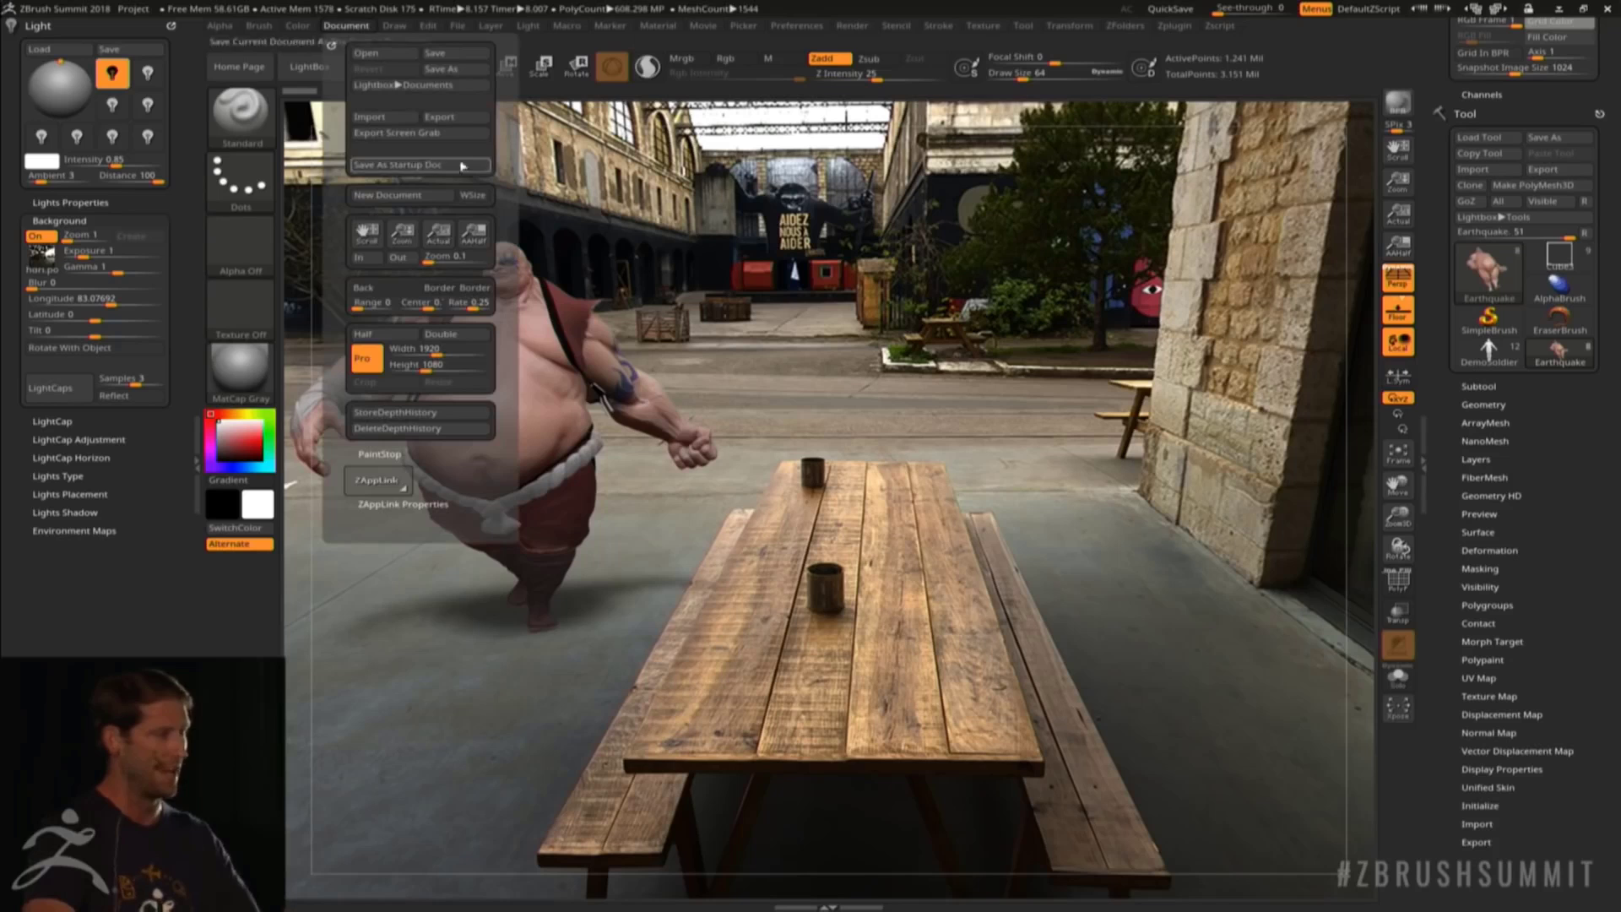
Export the document as the Photoshop file ZBrush Document.psd in the Paul folder
click(440, 116)
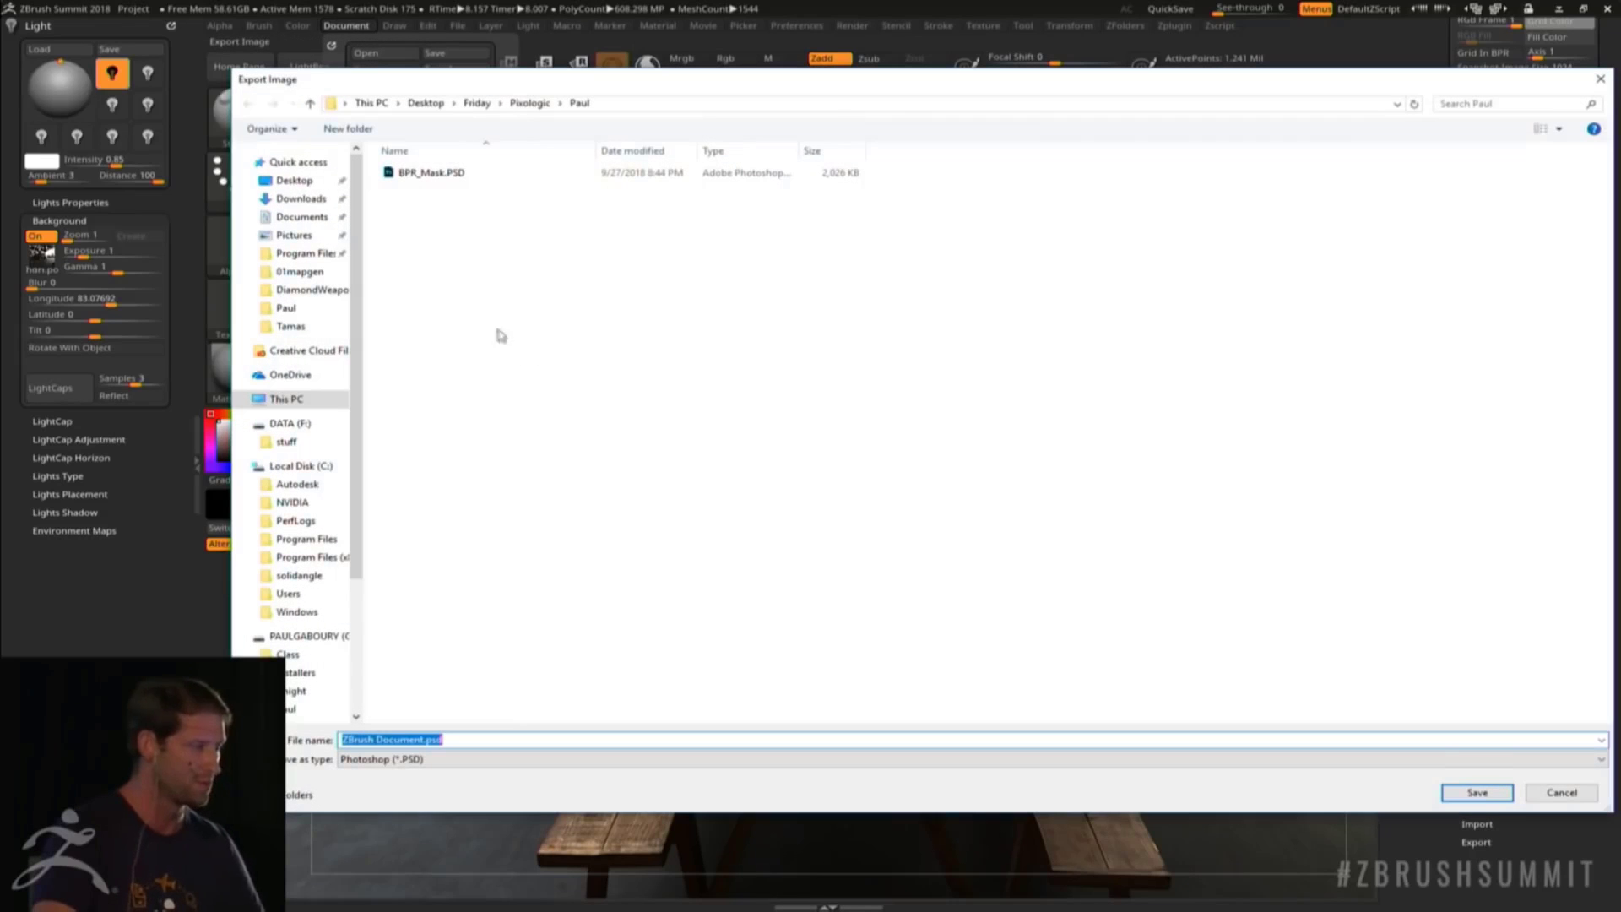
click(1471, 793)
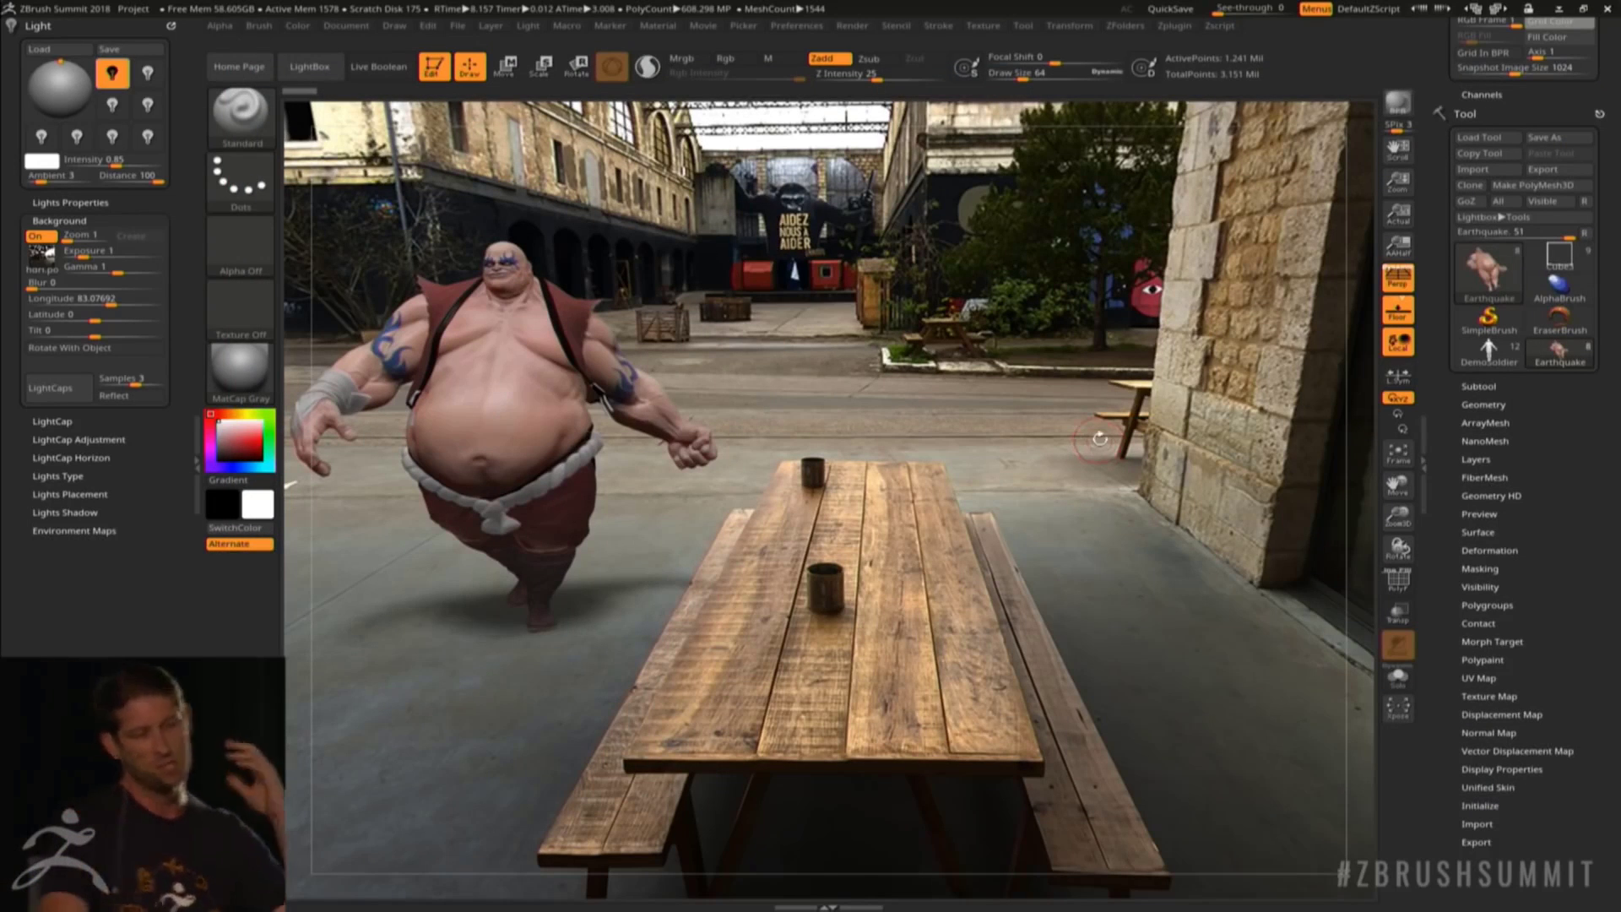
Enable KeyShot as the external renderer and send the character scene to it with a BPR render
drag(1449, 286, 1452, 491)
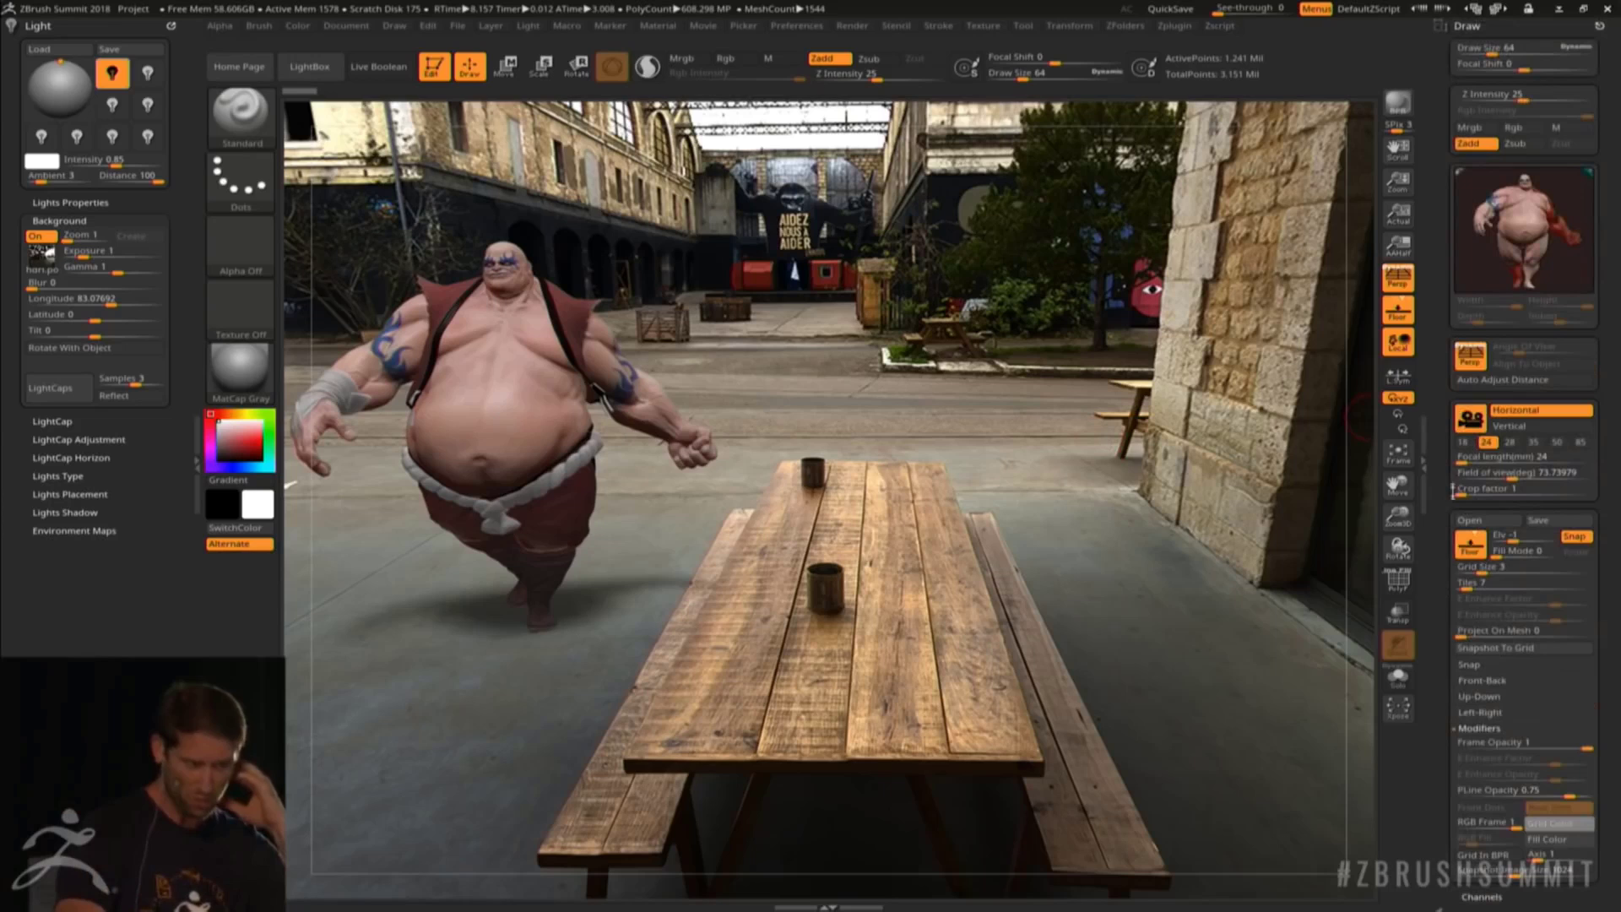
click(854, 27)
click(910, 145)
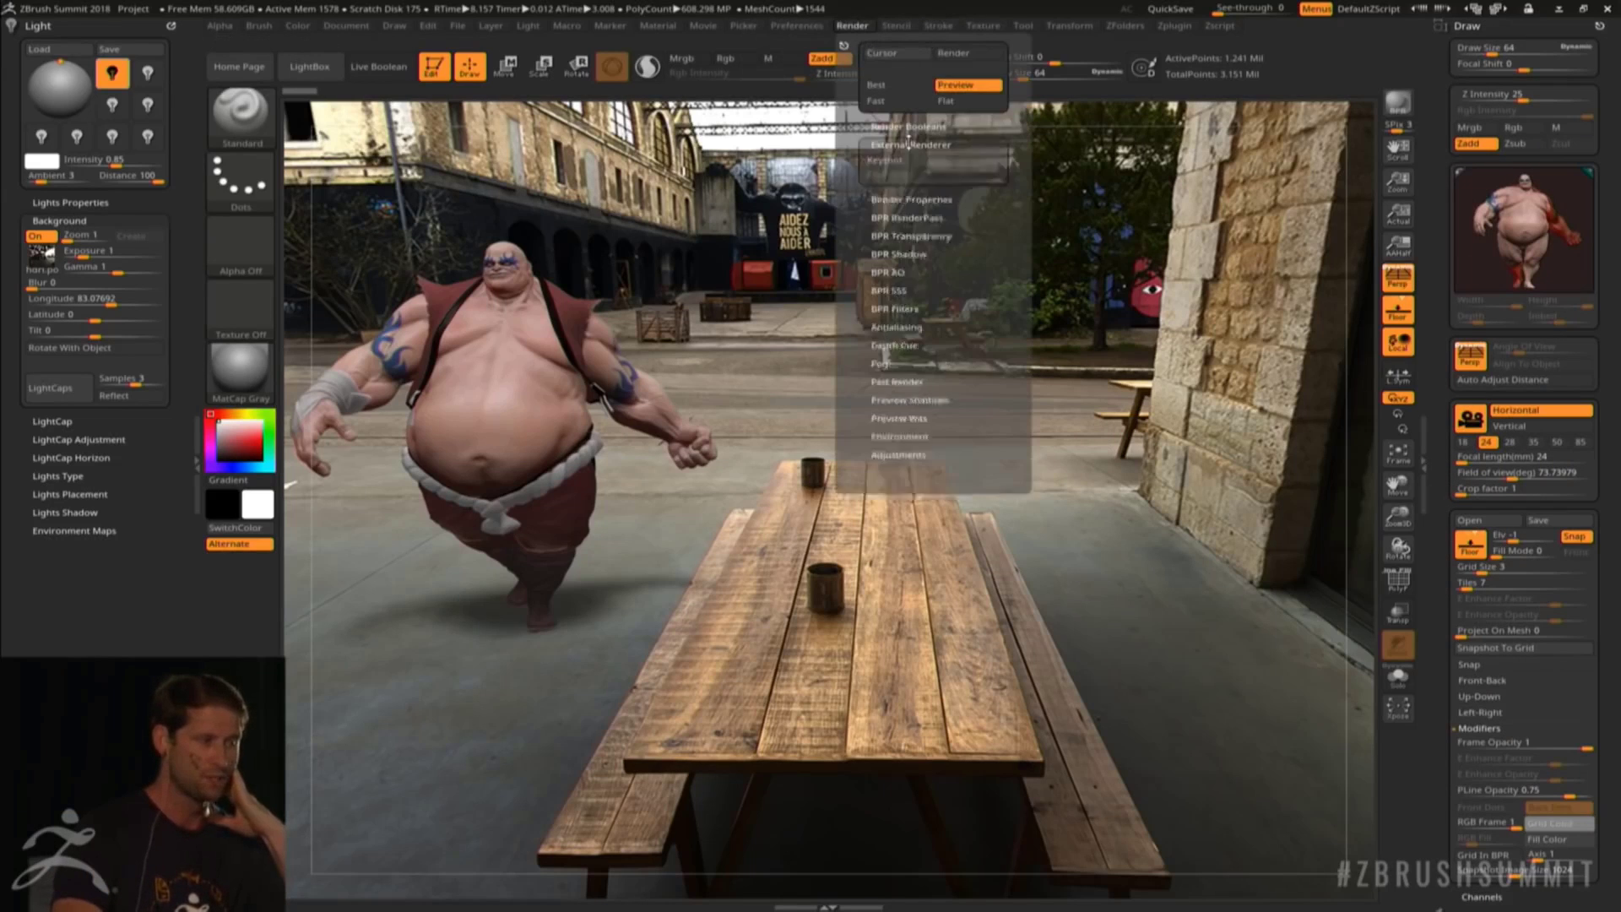
click(915, 161)
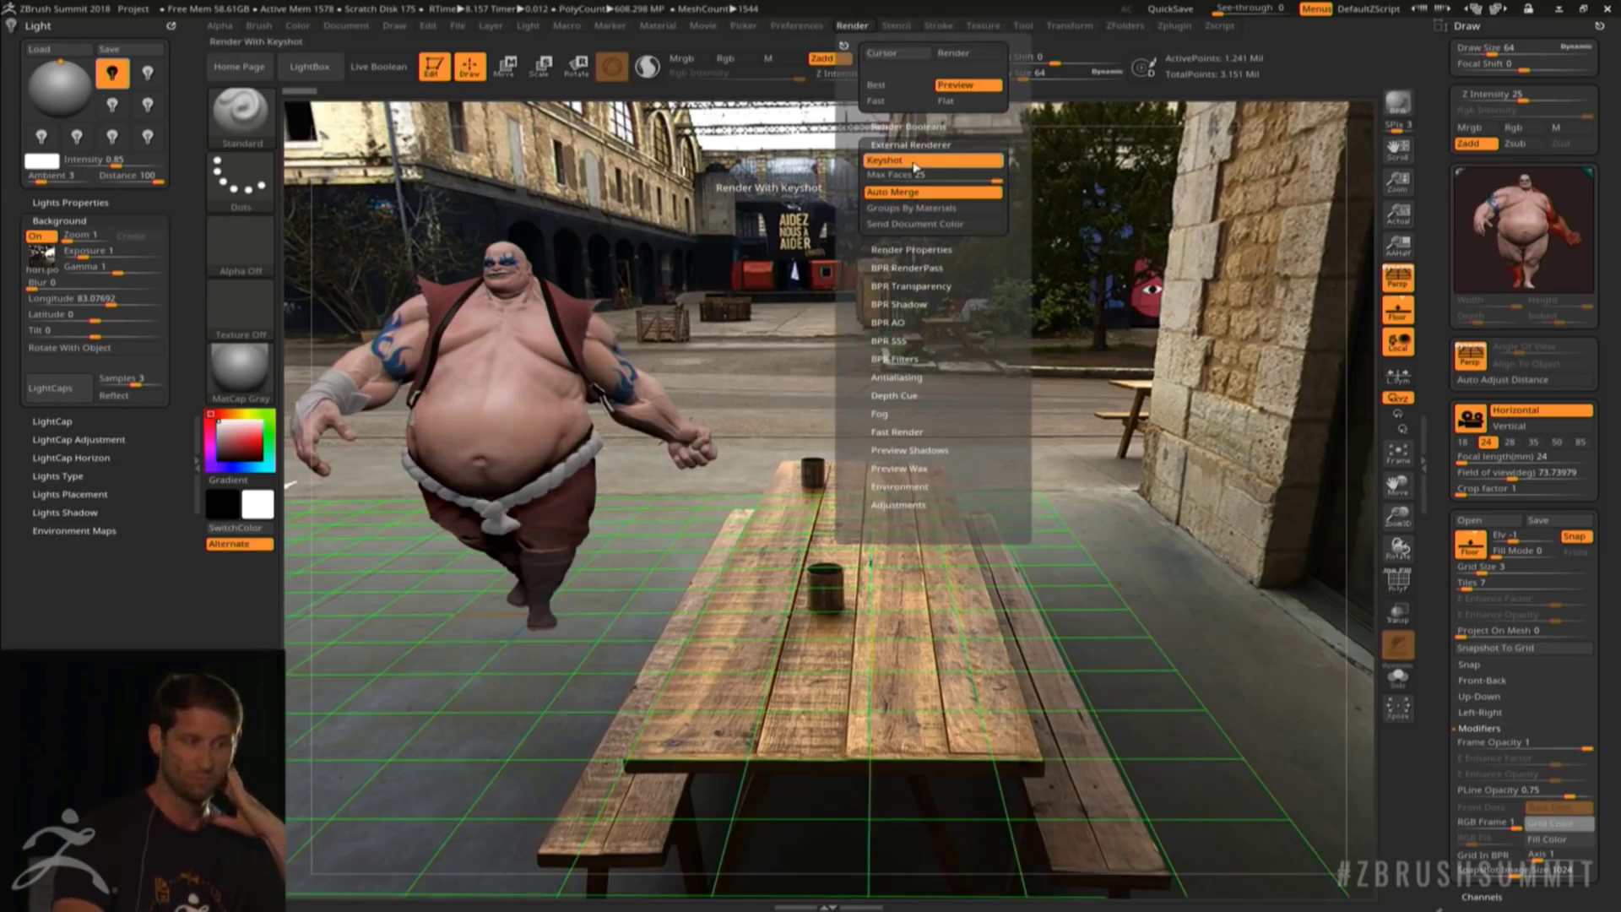
click(1397, 102)
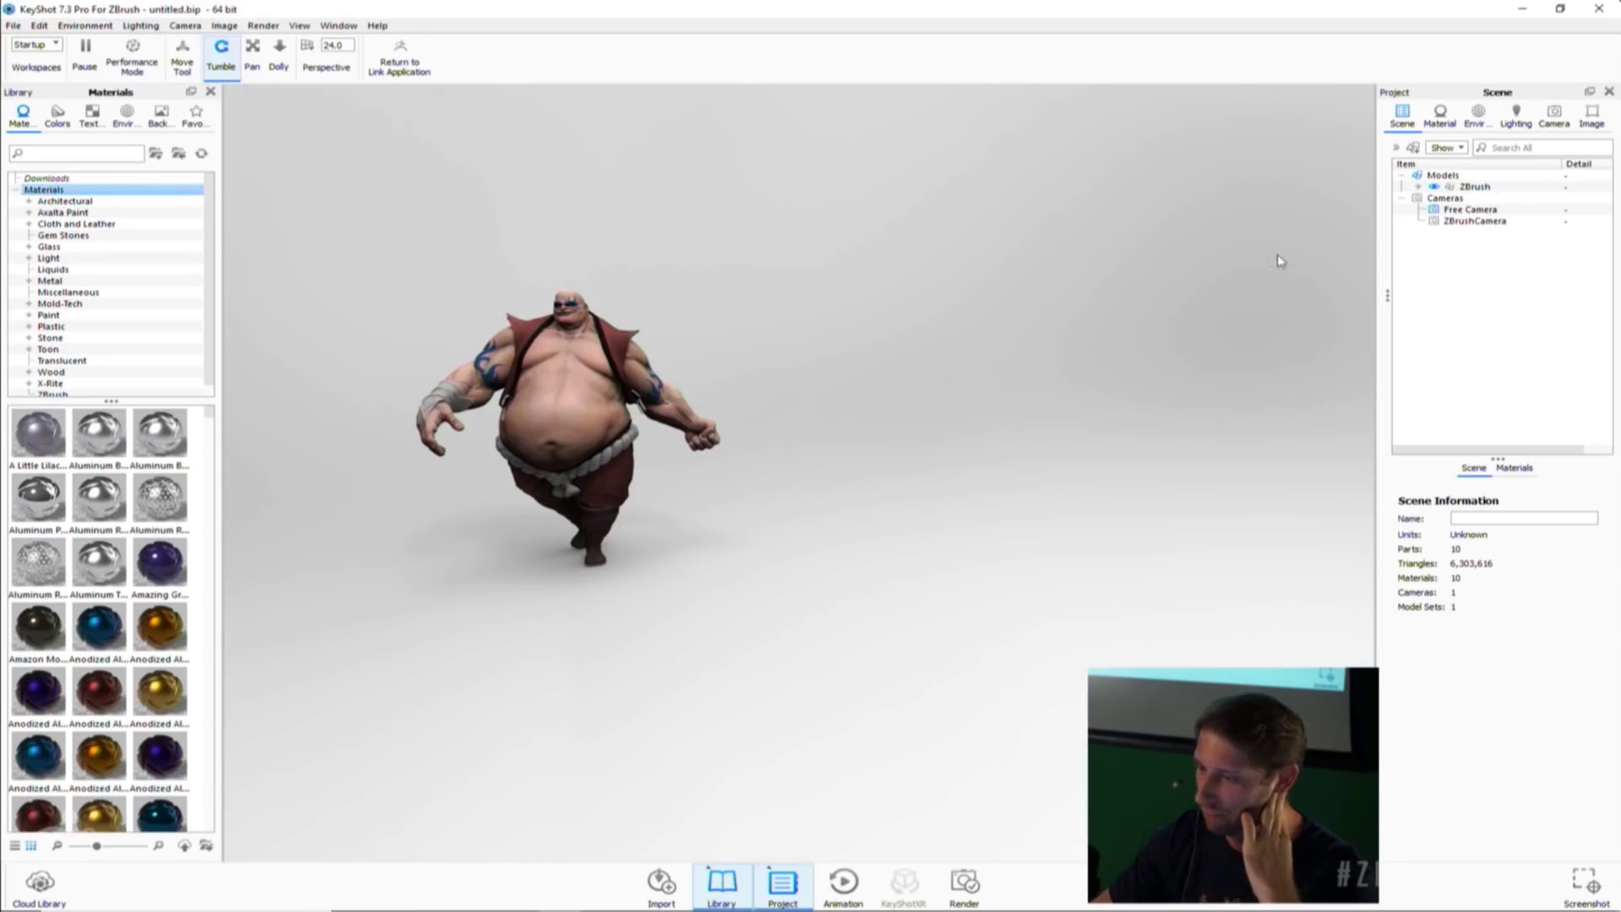
Activate the ZBrushCamera in KeyShot and return to the scene's model and camera list
click(1554, 117)
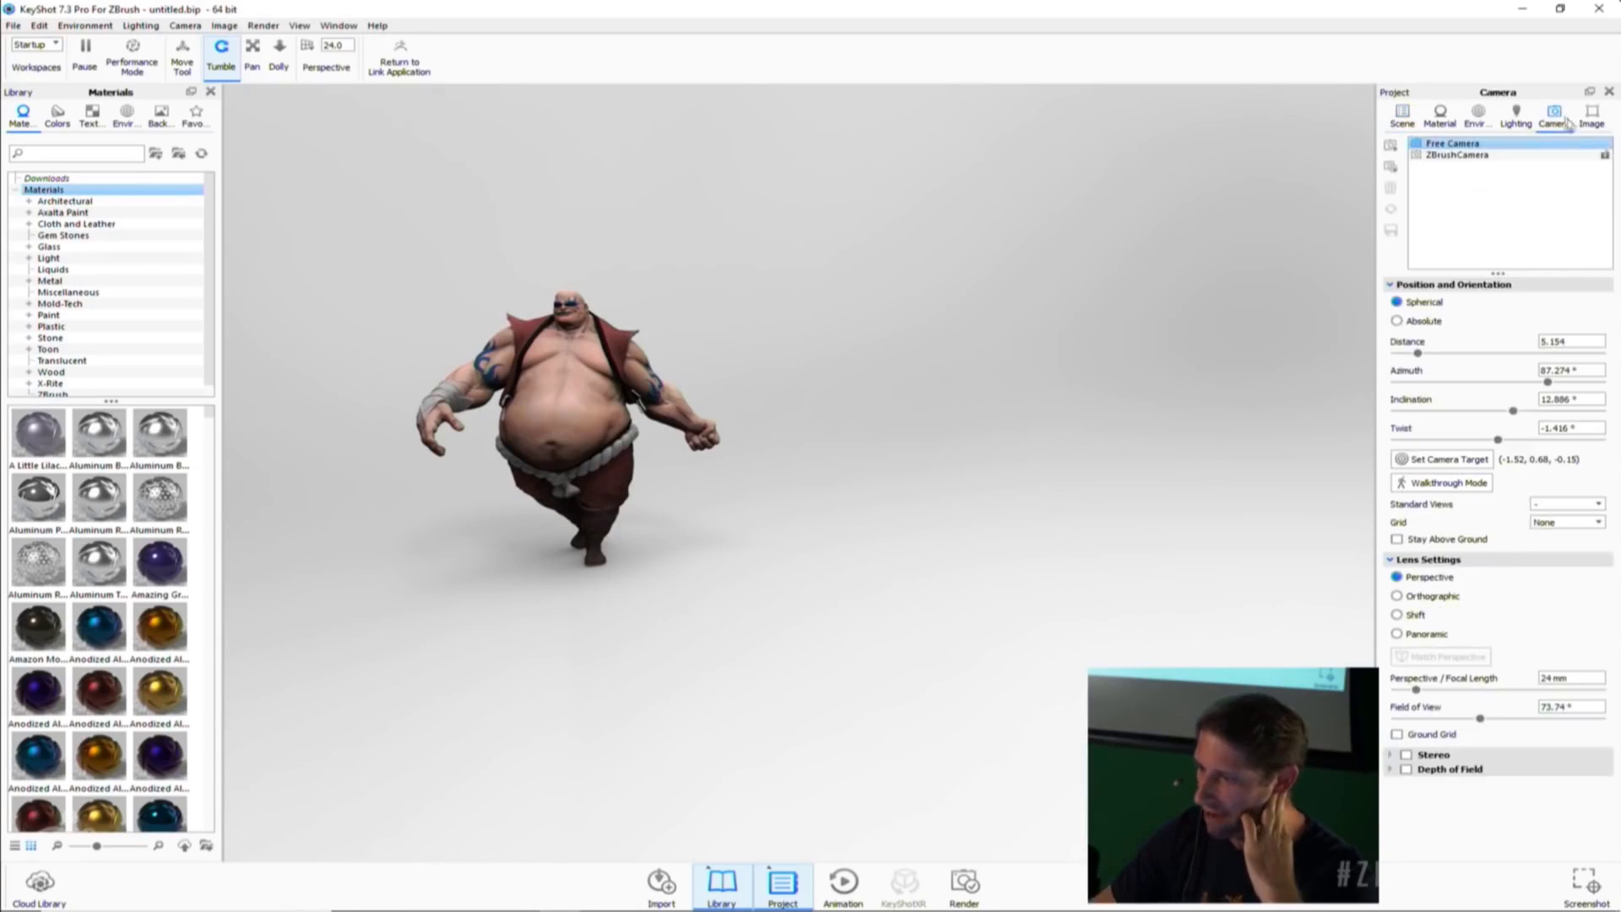
click(1511, 156)
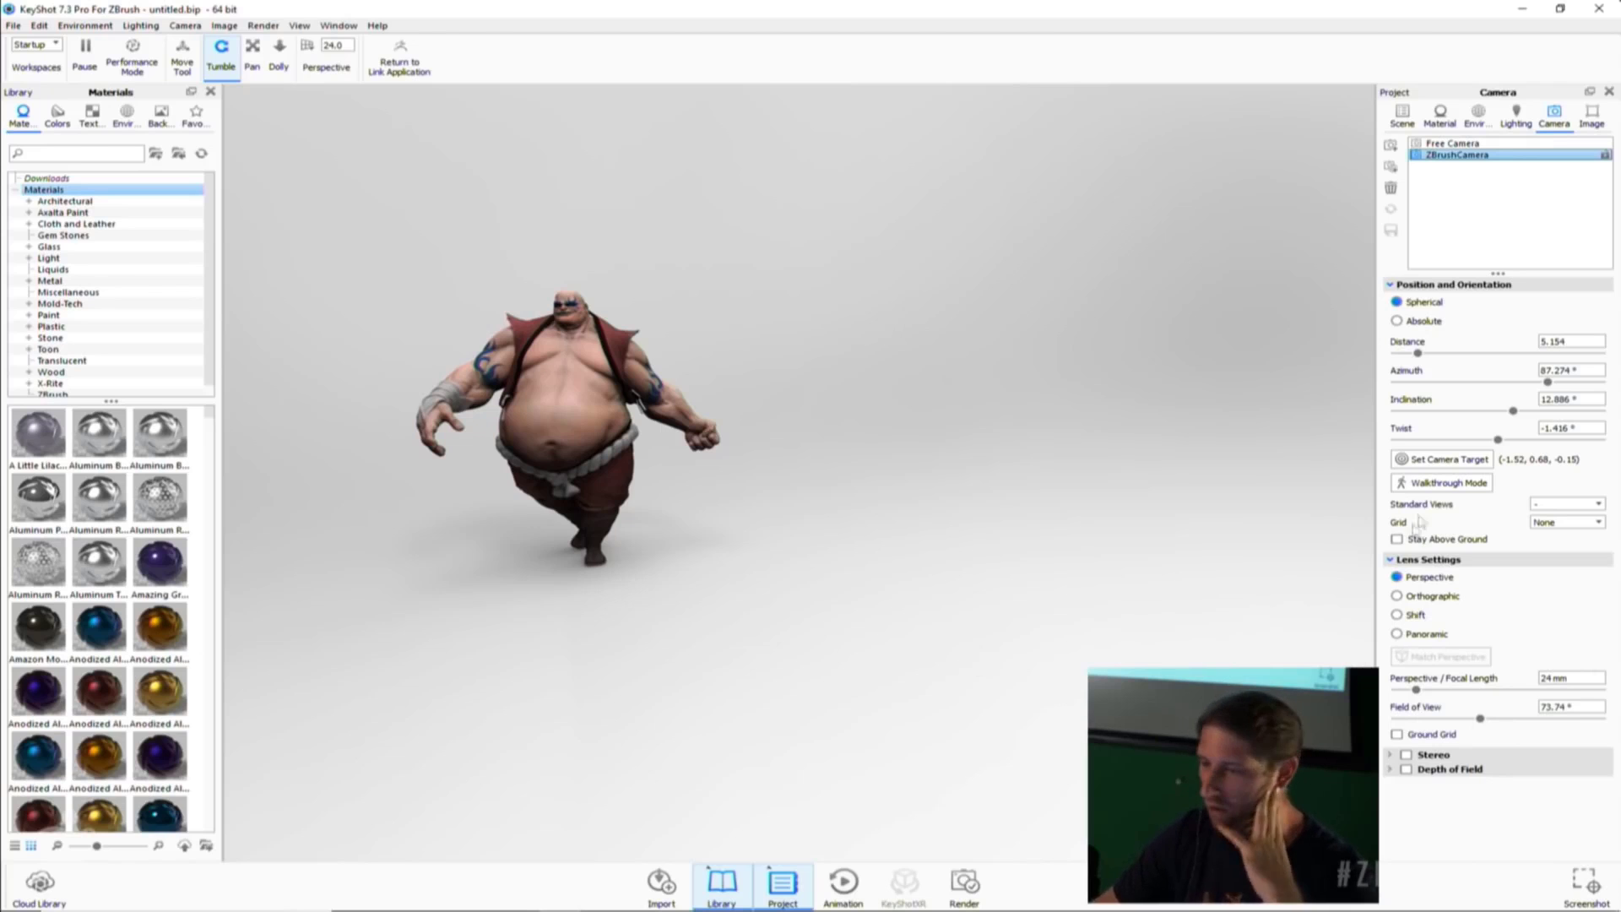
click(1401, 116)
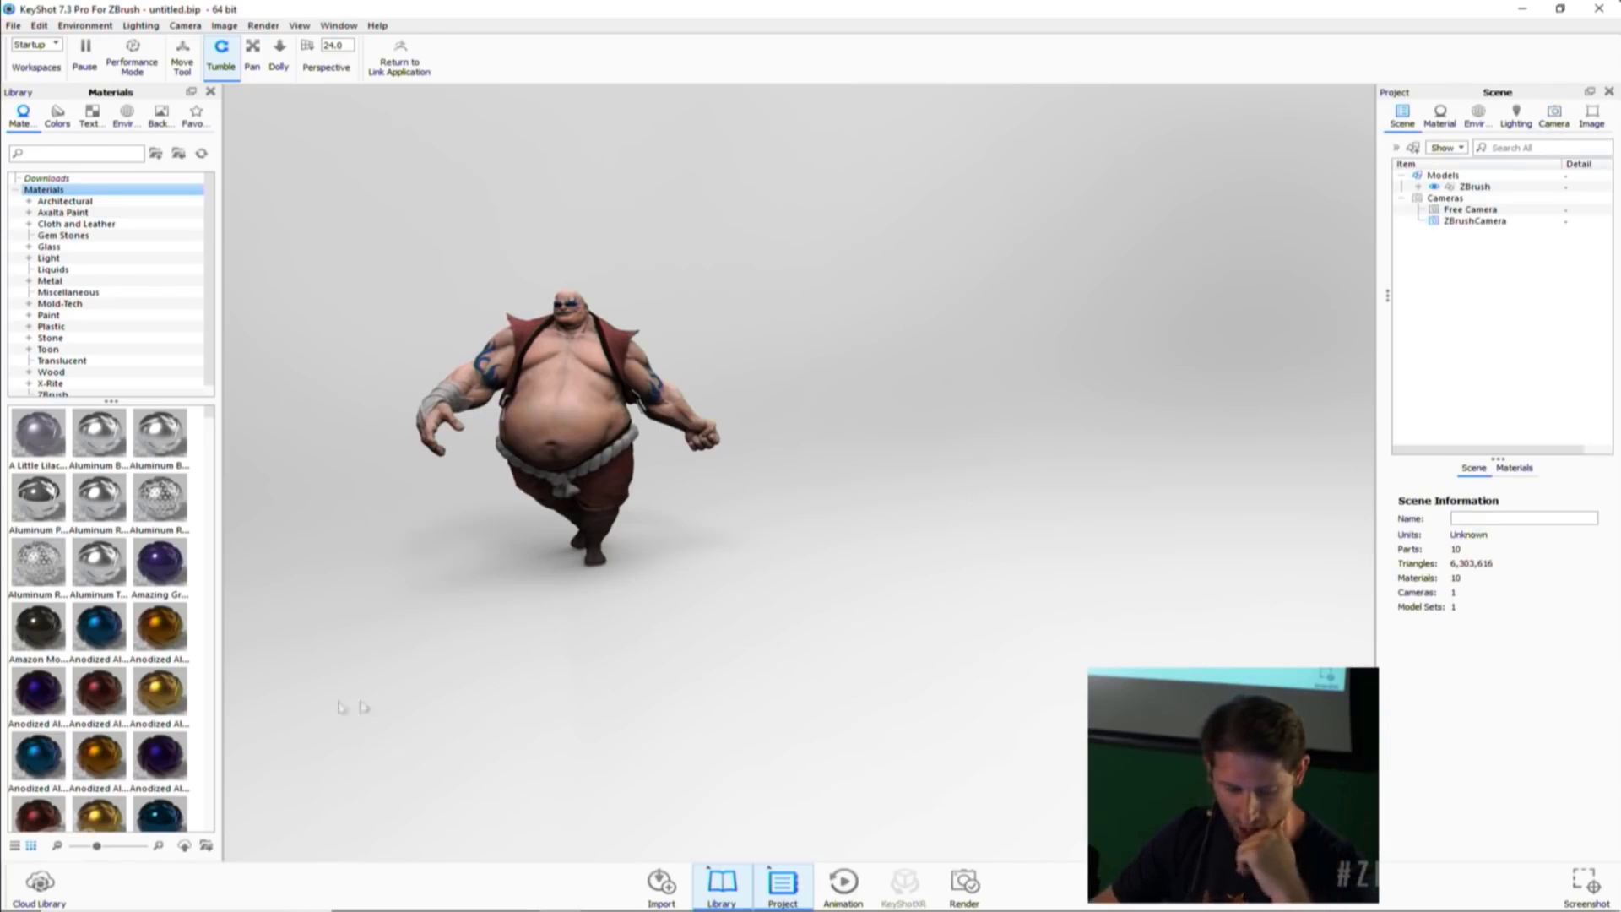
drag(159, 692, 1483, 228)
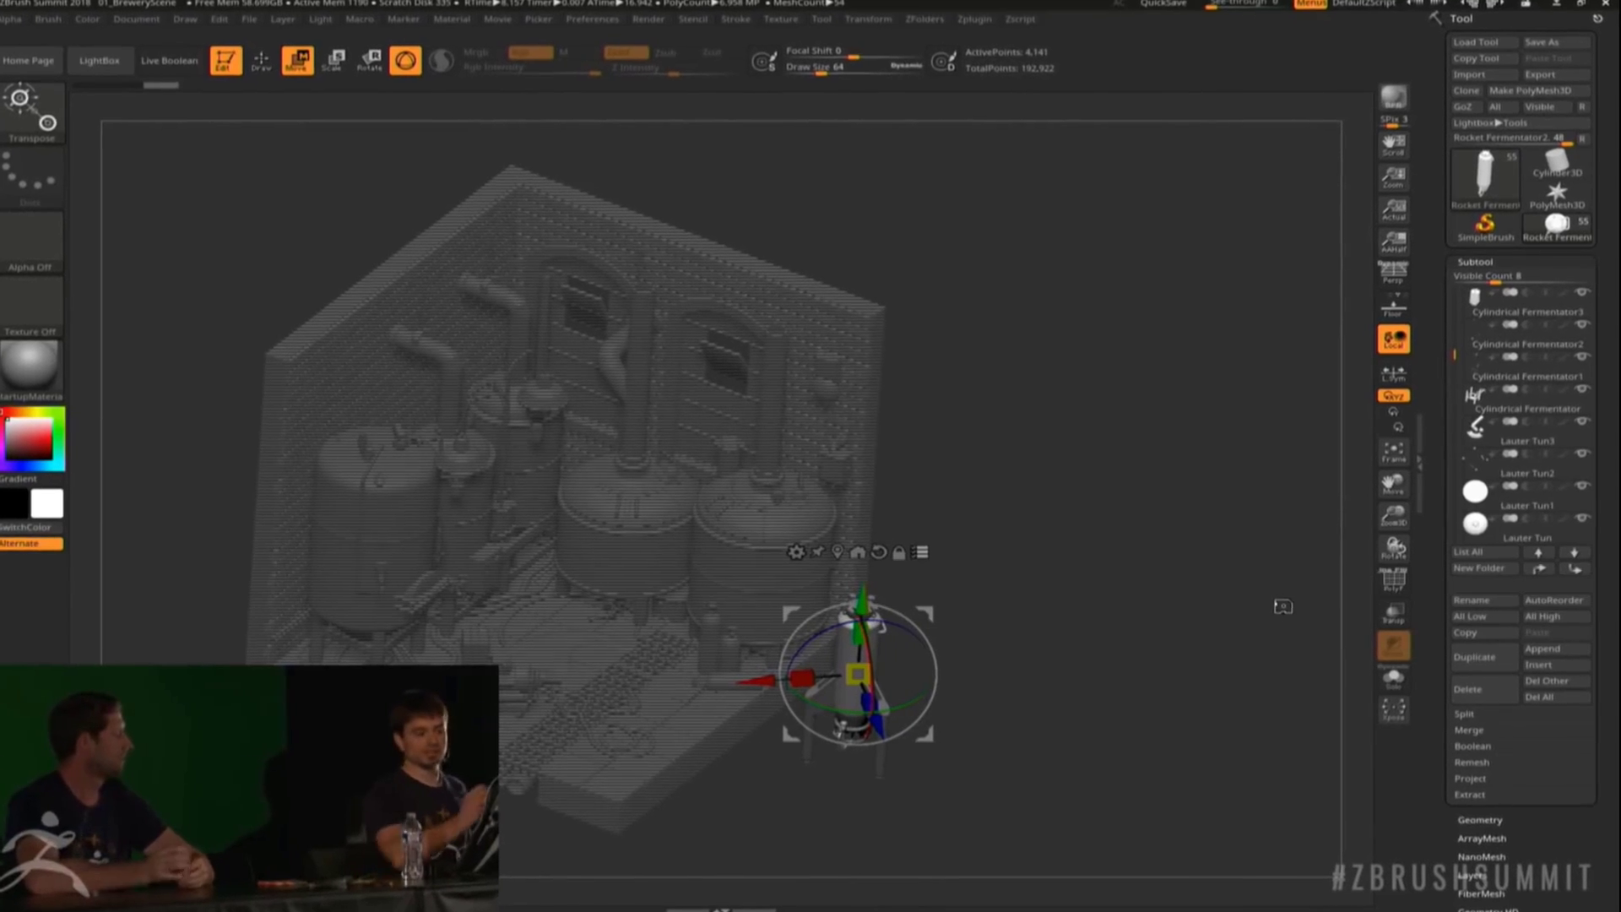
Set the Subtool list's Visible Count to 13 in the brewery scene
drag(1454, 355, 1433, 336)
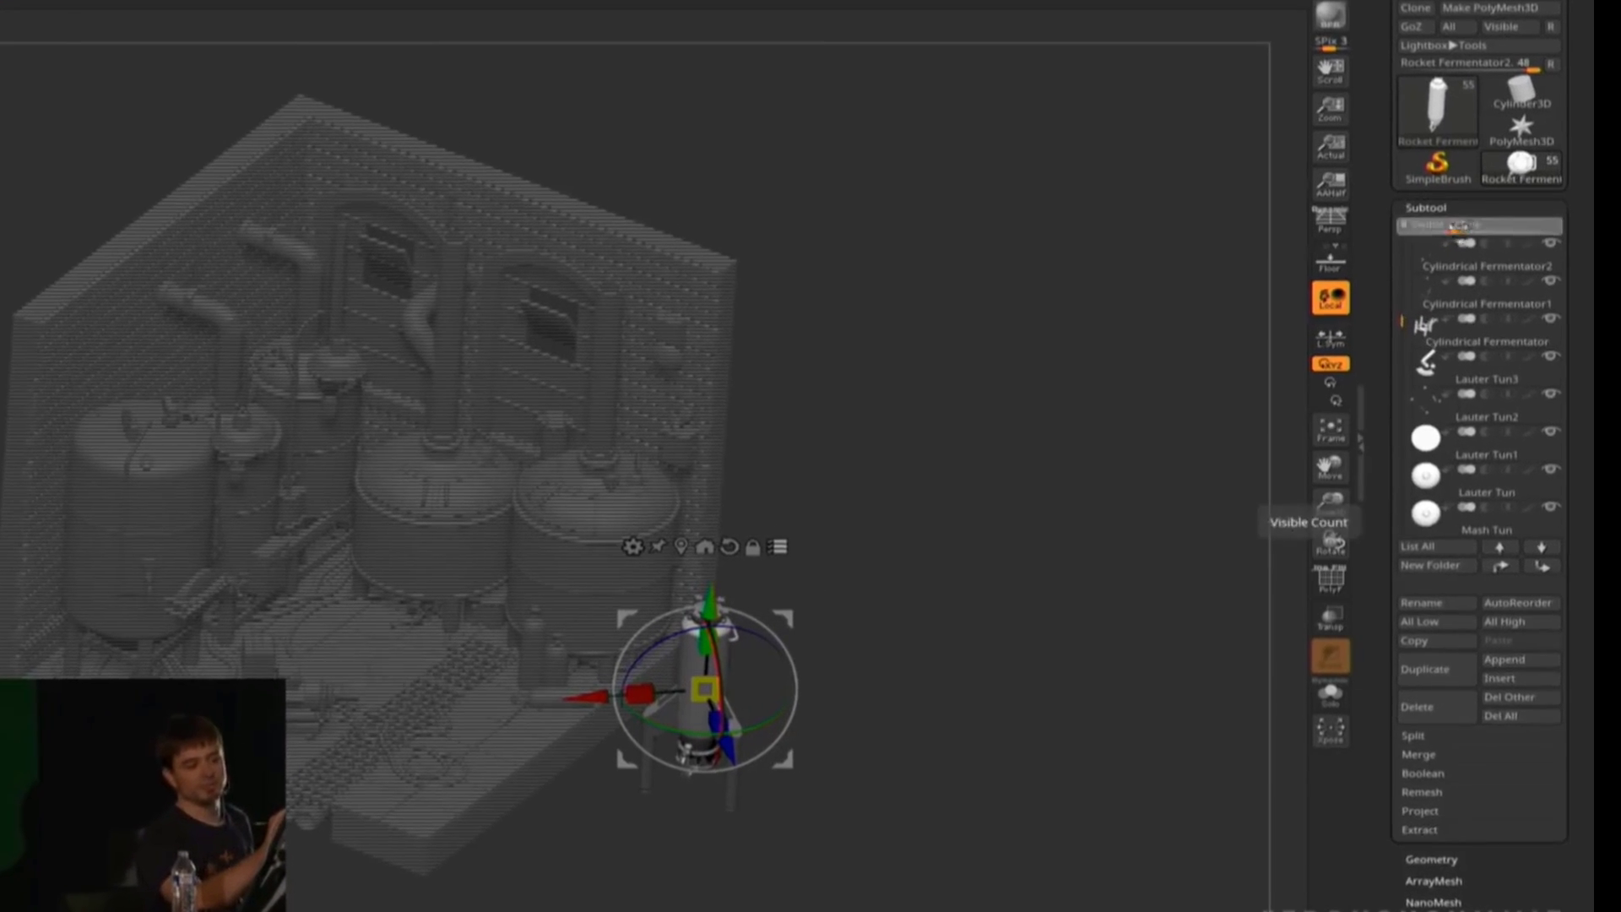
drag(1456, 226, 1523, 229)
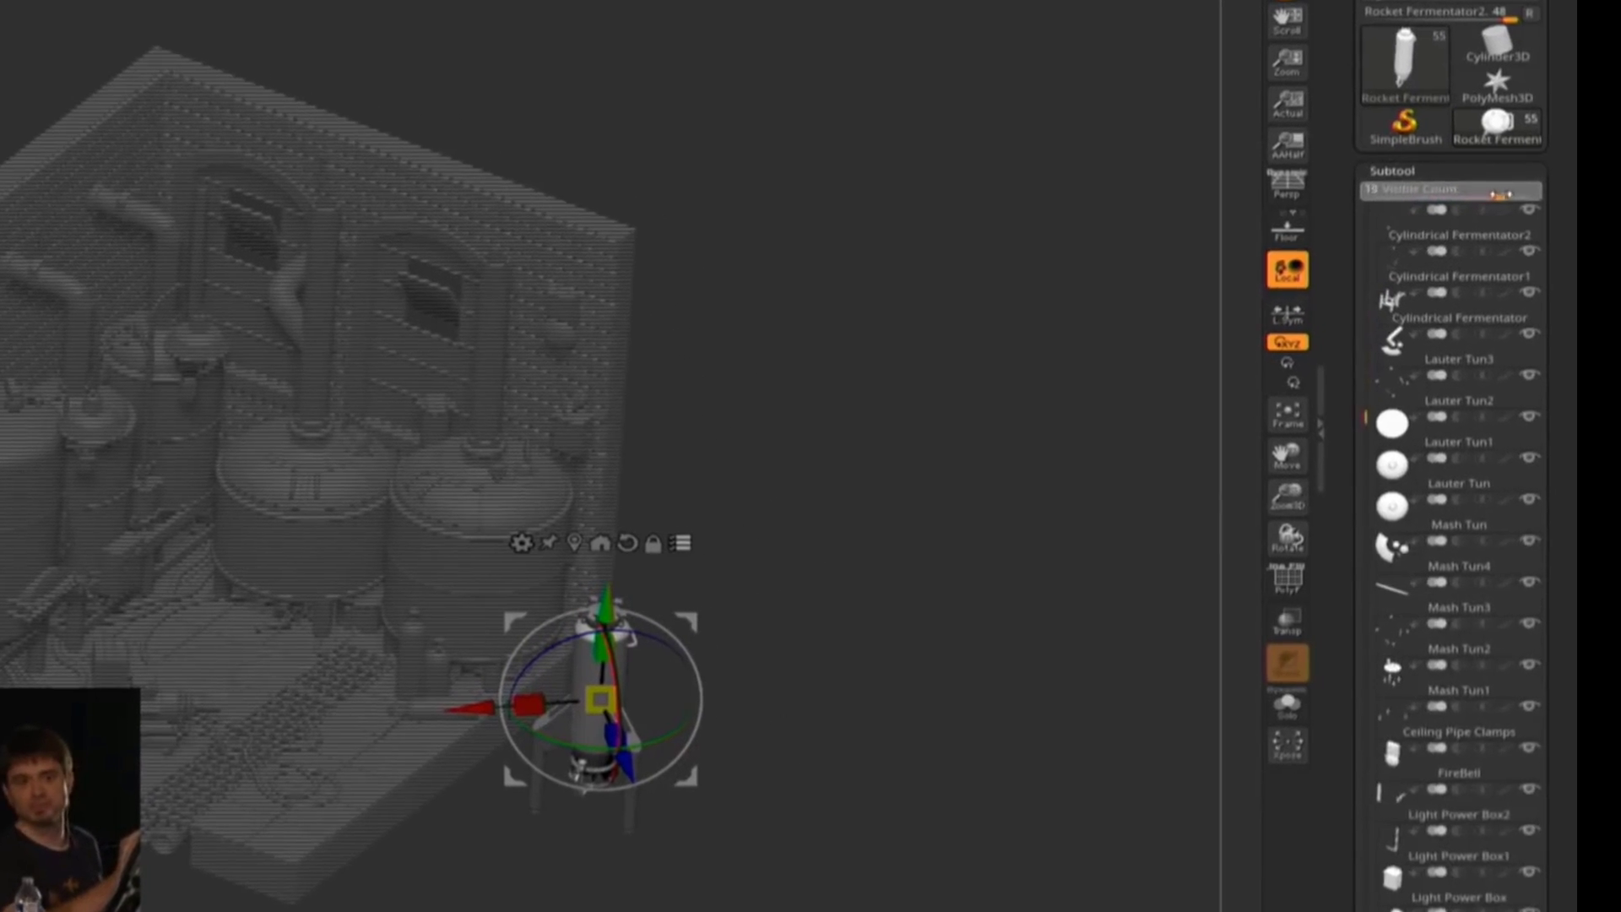
drag(1500, 195, 1441, 174)
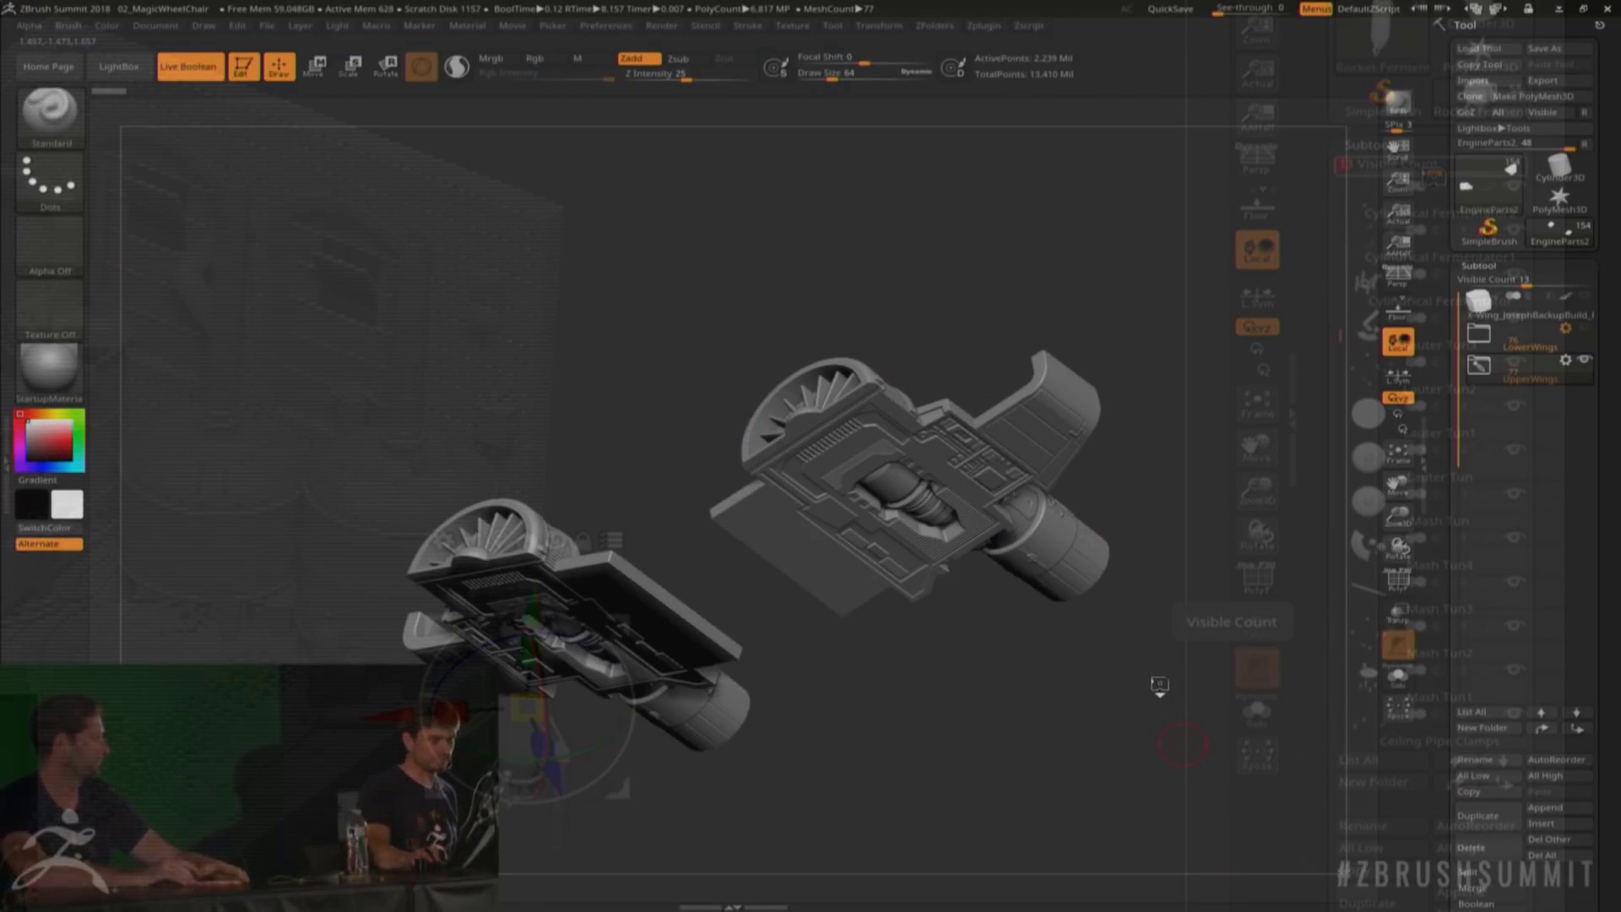
Examine the wing model, expand the UpperWings folder to browse its subtools, and collapse the folder again
shift+drag(1152, 666, 1156, 665)
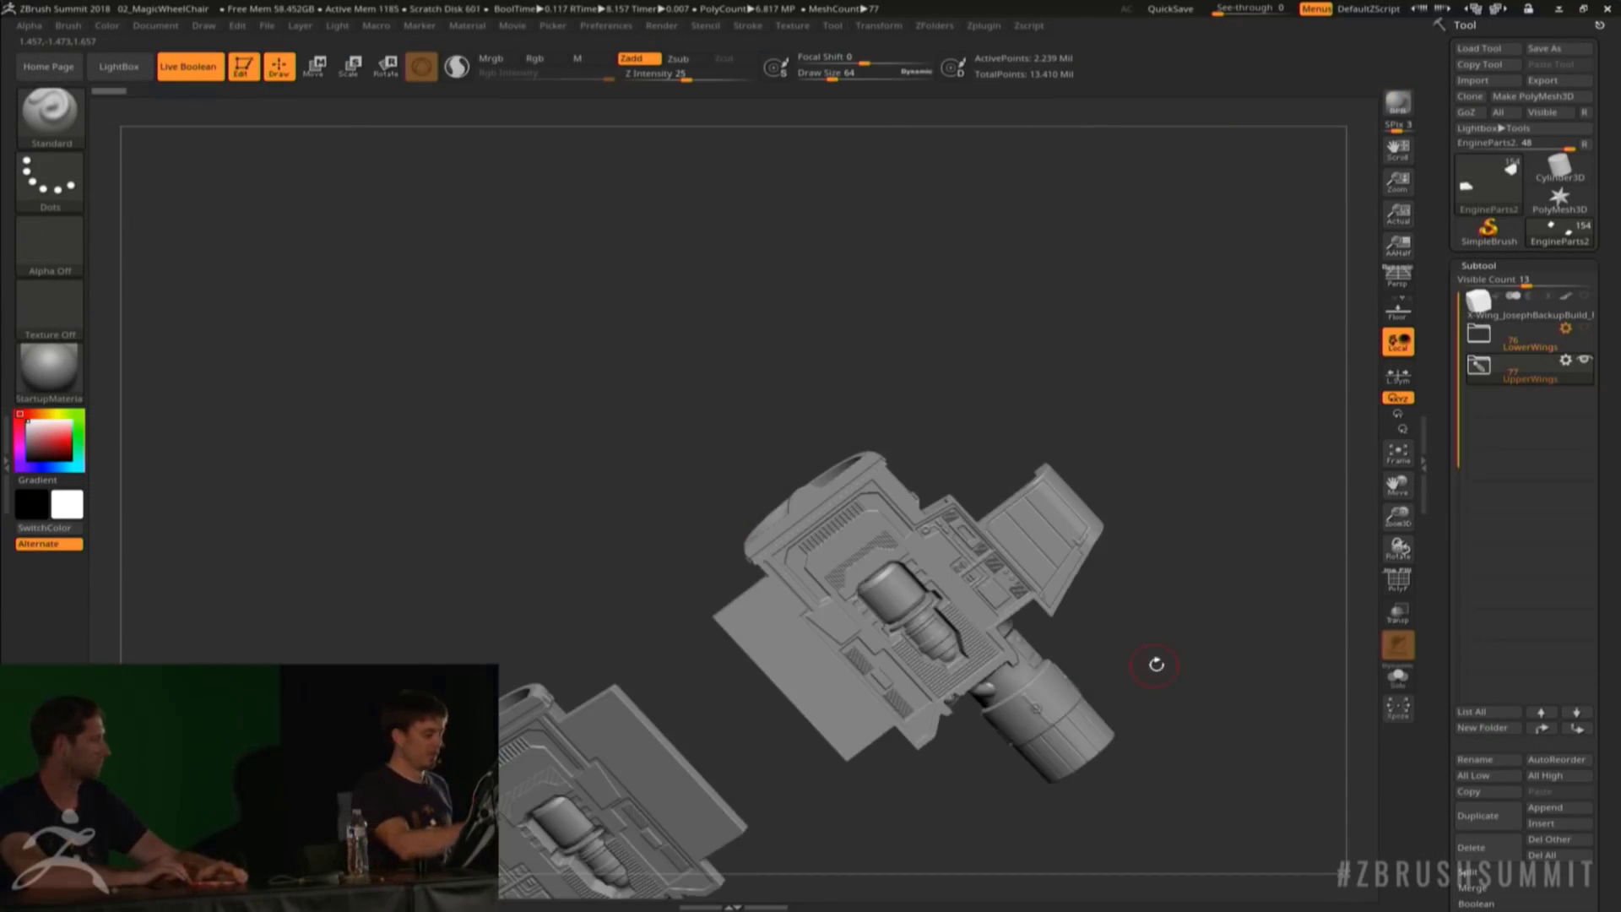
alt+drag(1157, 608, 1126, 427)
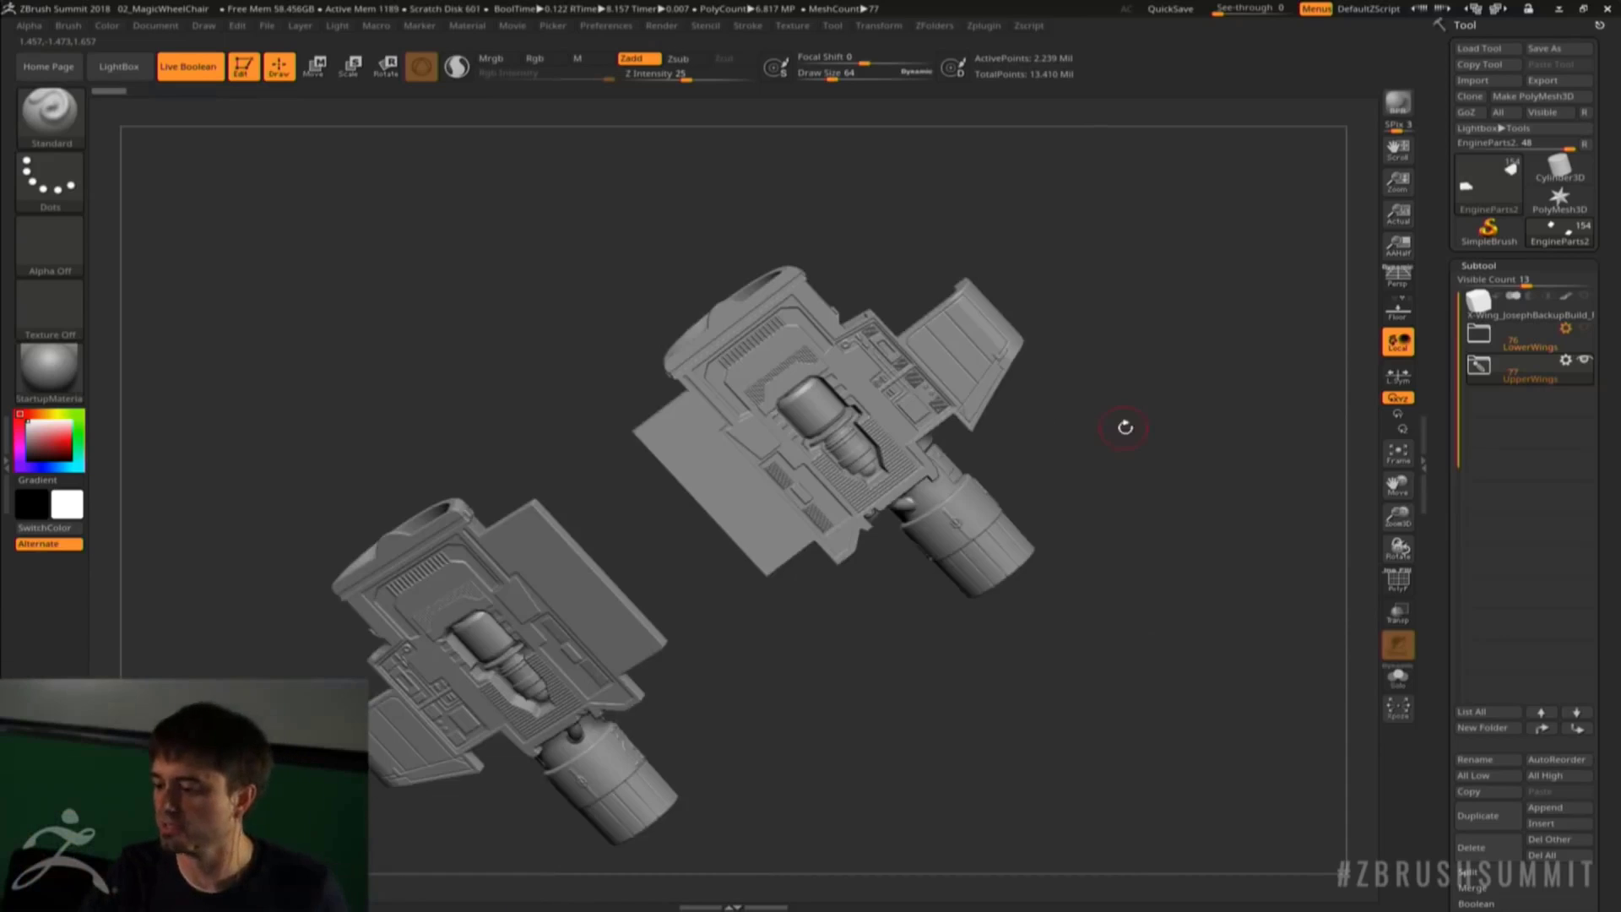
click(1479, 365)
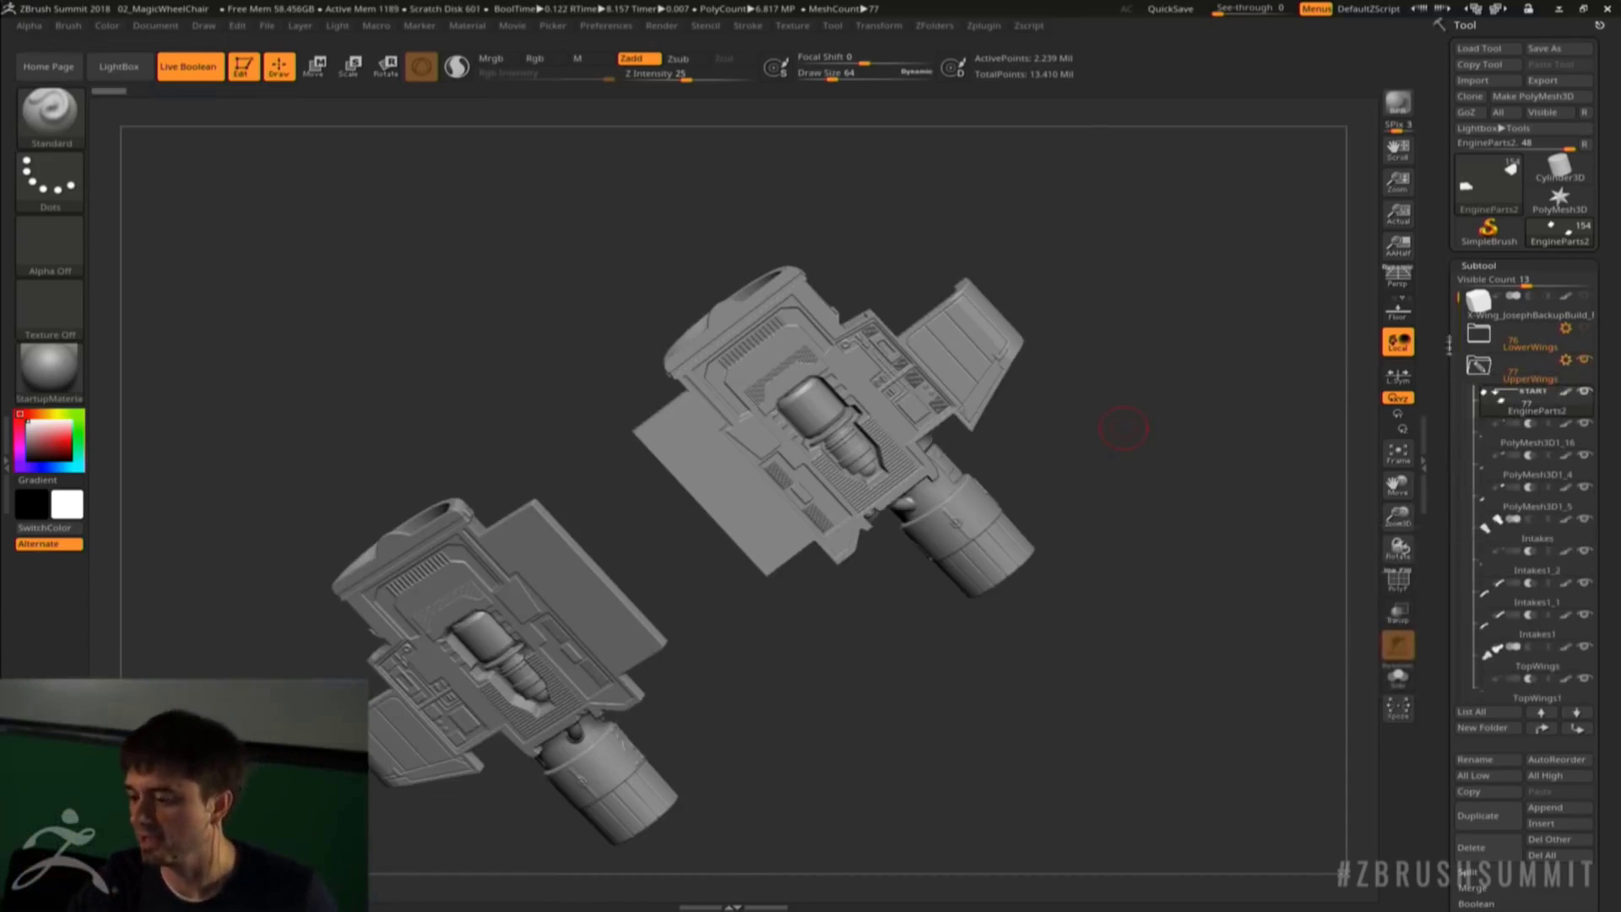
drag(1458, 297, 1446, 363)
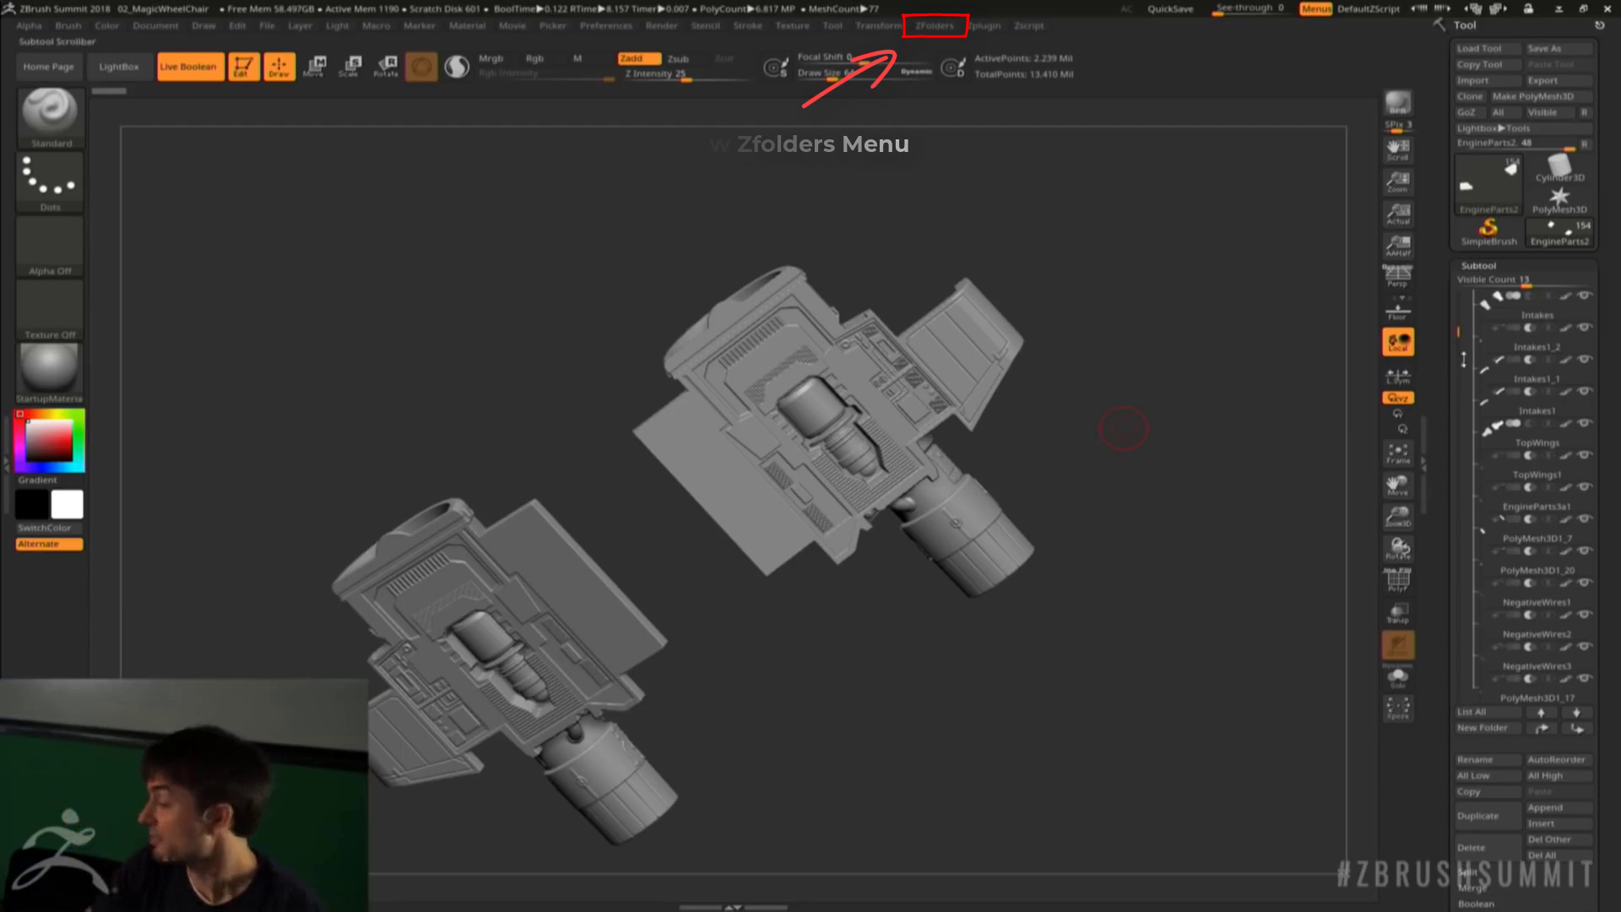
drag(1456, 312, 1429, 270)
click(1478, 365)
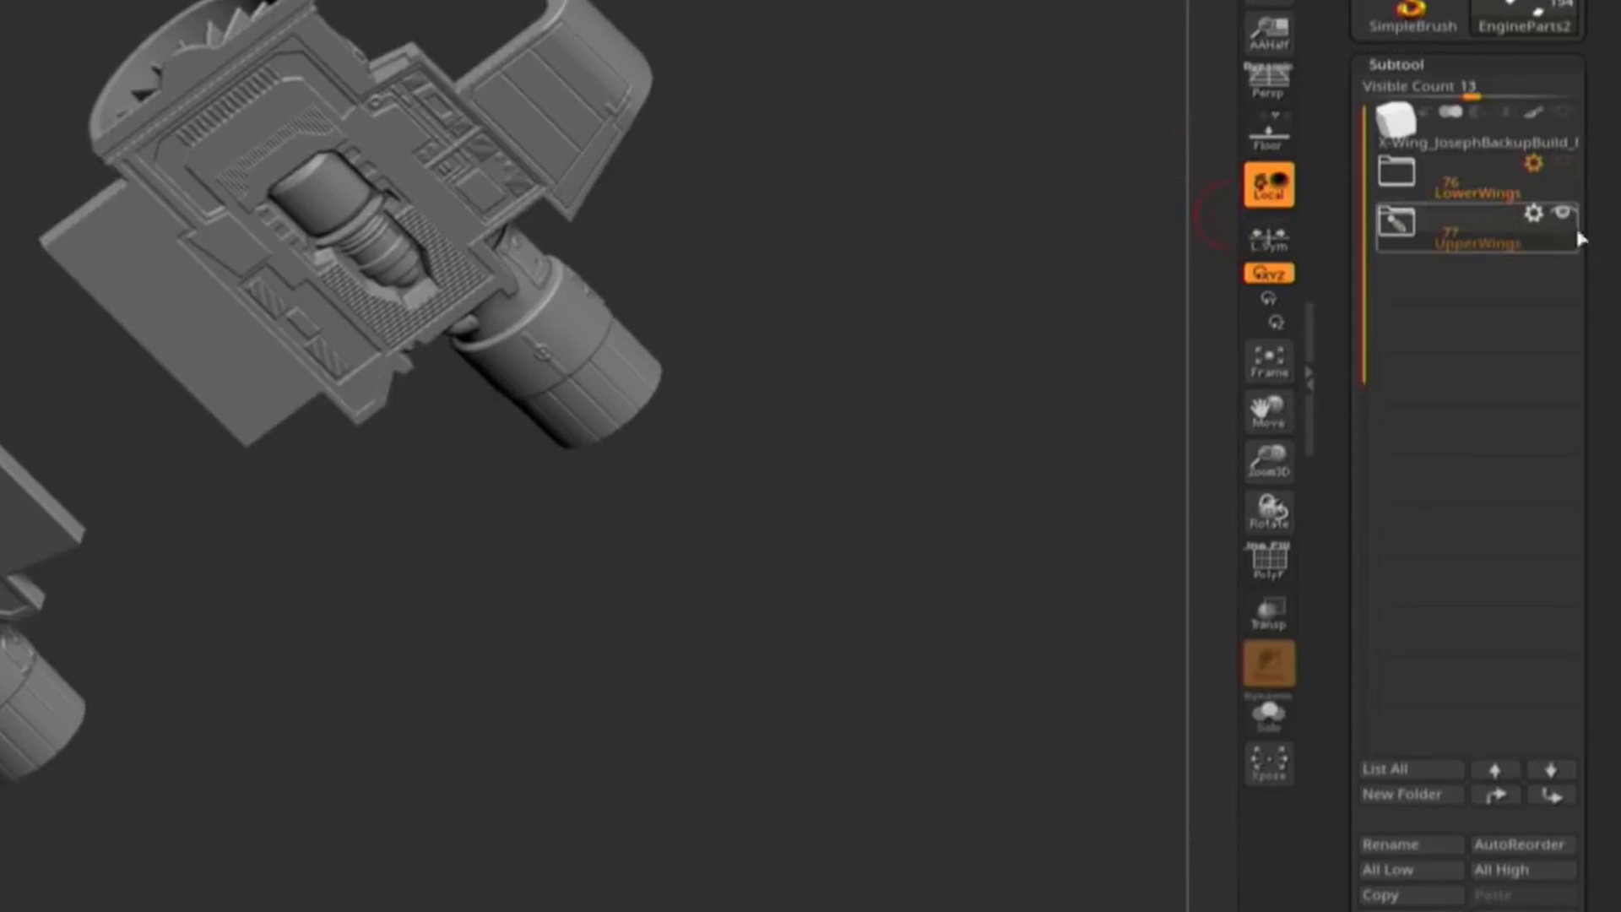
Run the Boolean Folder action on the UpperWings folder
click(1535, 217)
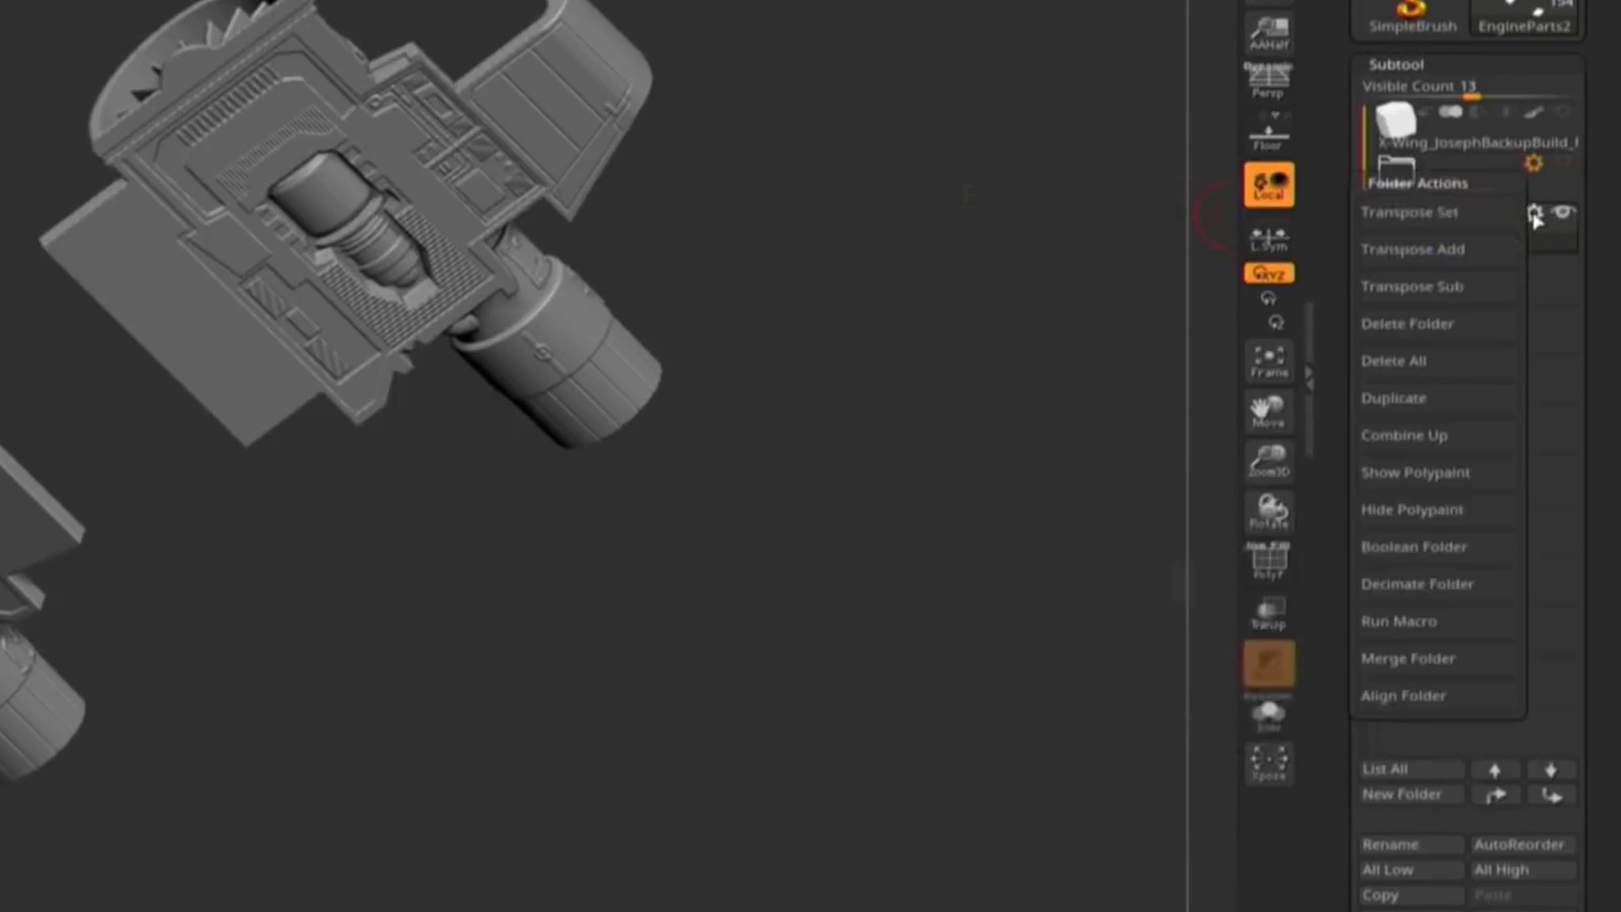
click(1426, 554)
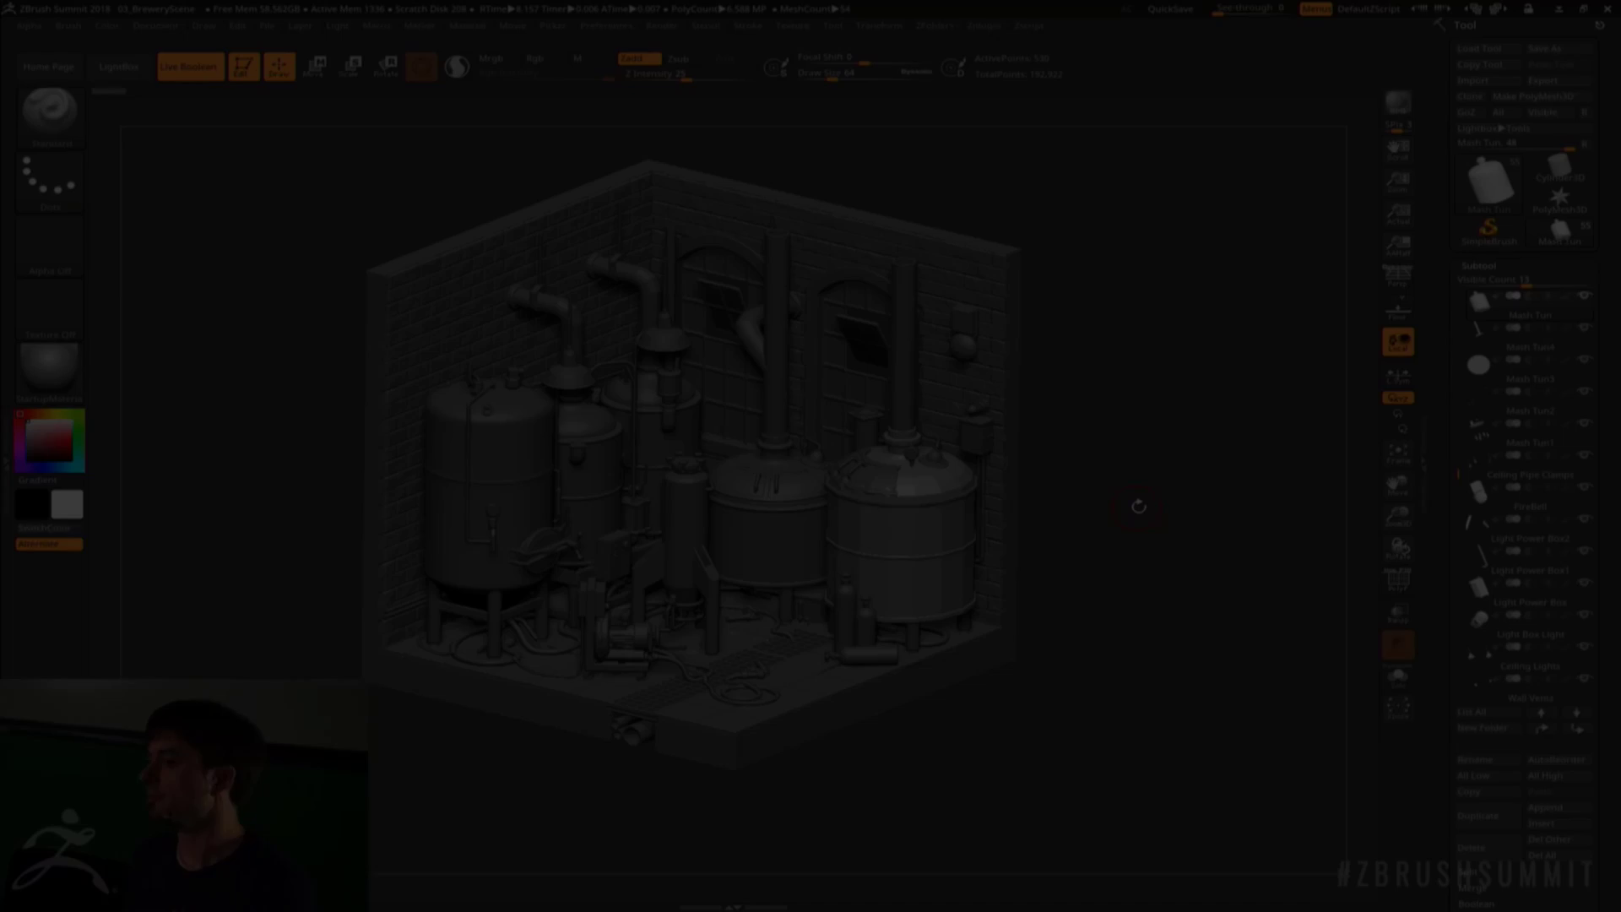
Send the Mash Tun subtool to the Peel UV editor for UV editing
click(983, 25)
click(1093, 250)
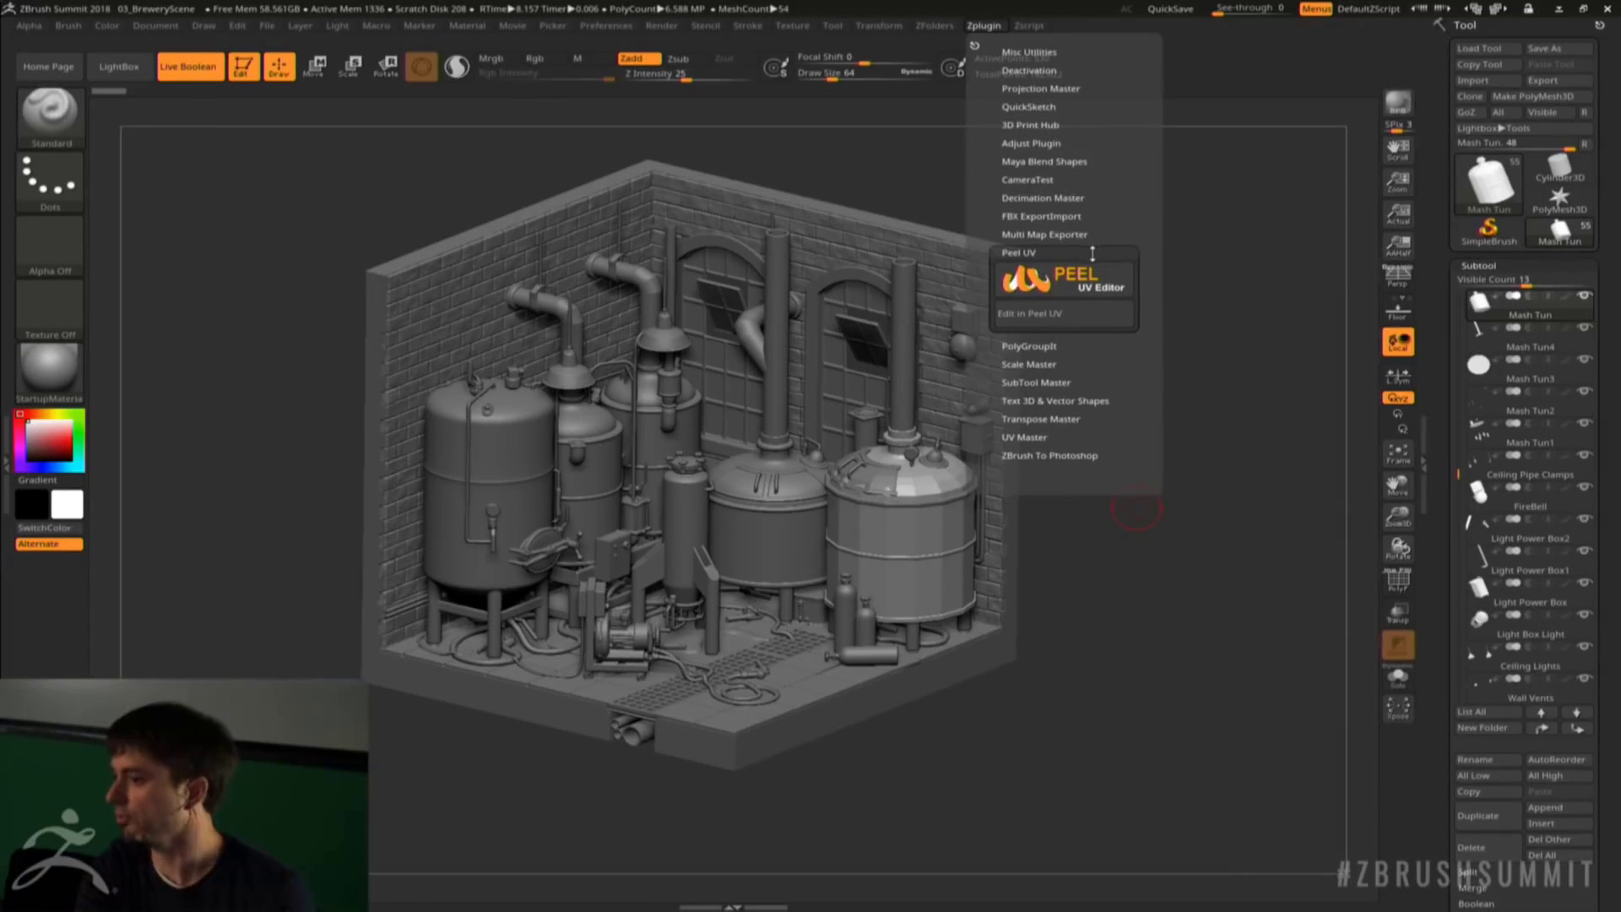
click(1063, 314)
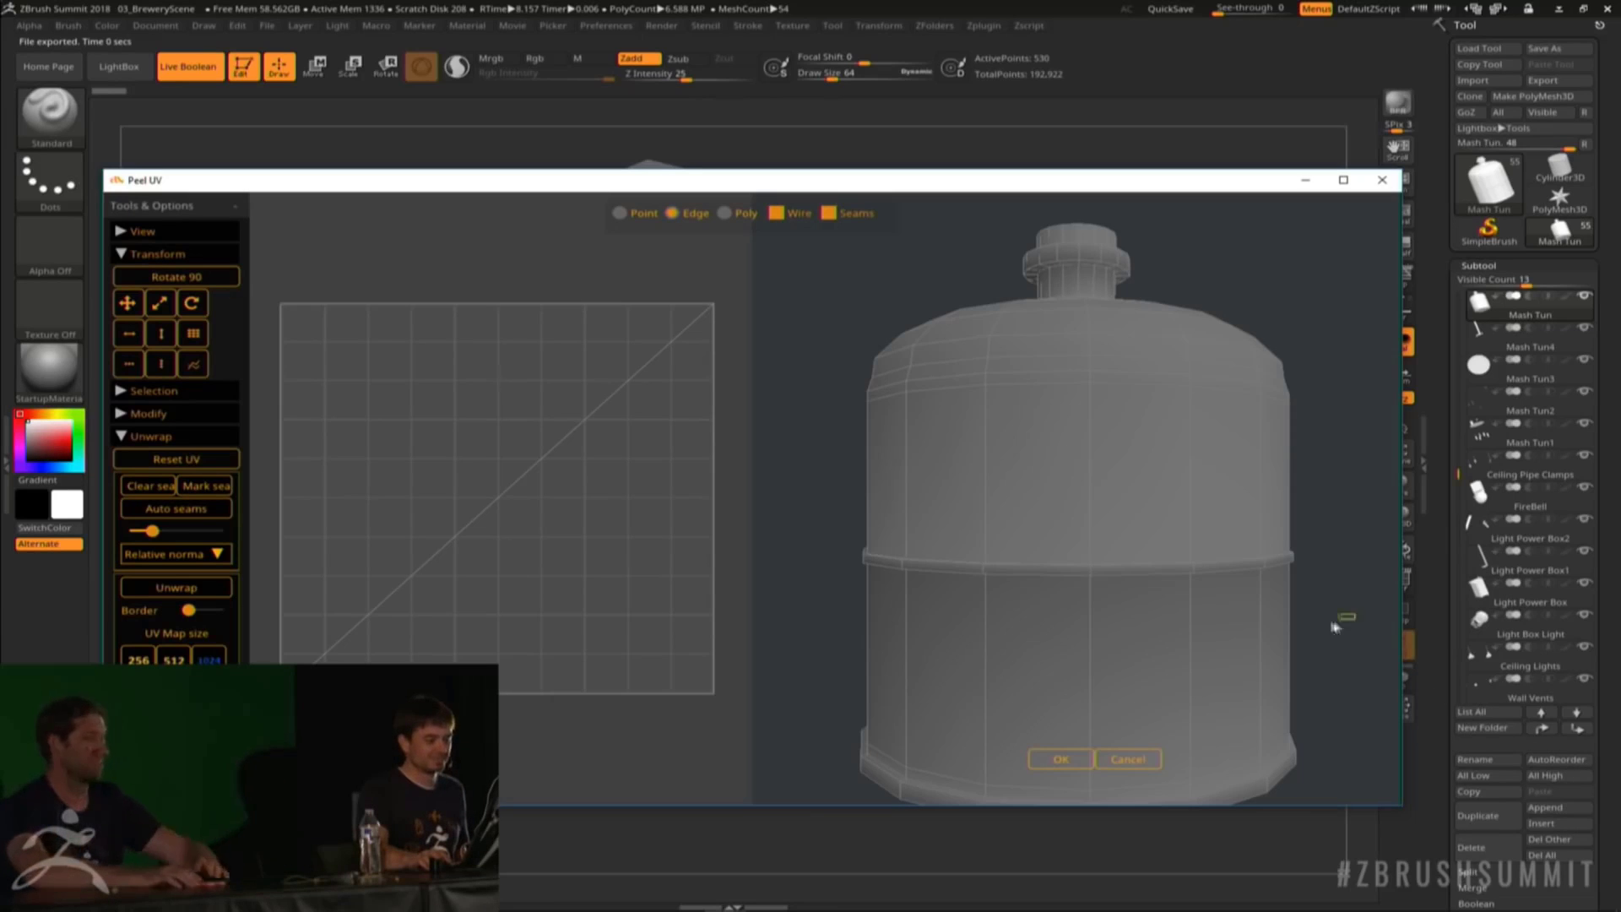
Select the shoulder, base and neck edge loops plus one vertical edge line on the tank body and neck, and mark them as seams
middle_drag(1298, 618, 1296, 509)
drag(1295, 645, 1371, 561)
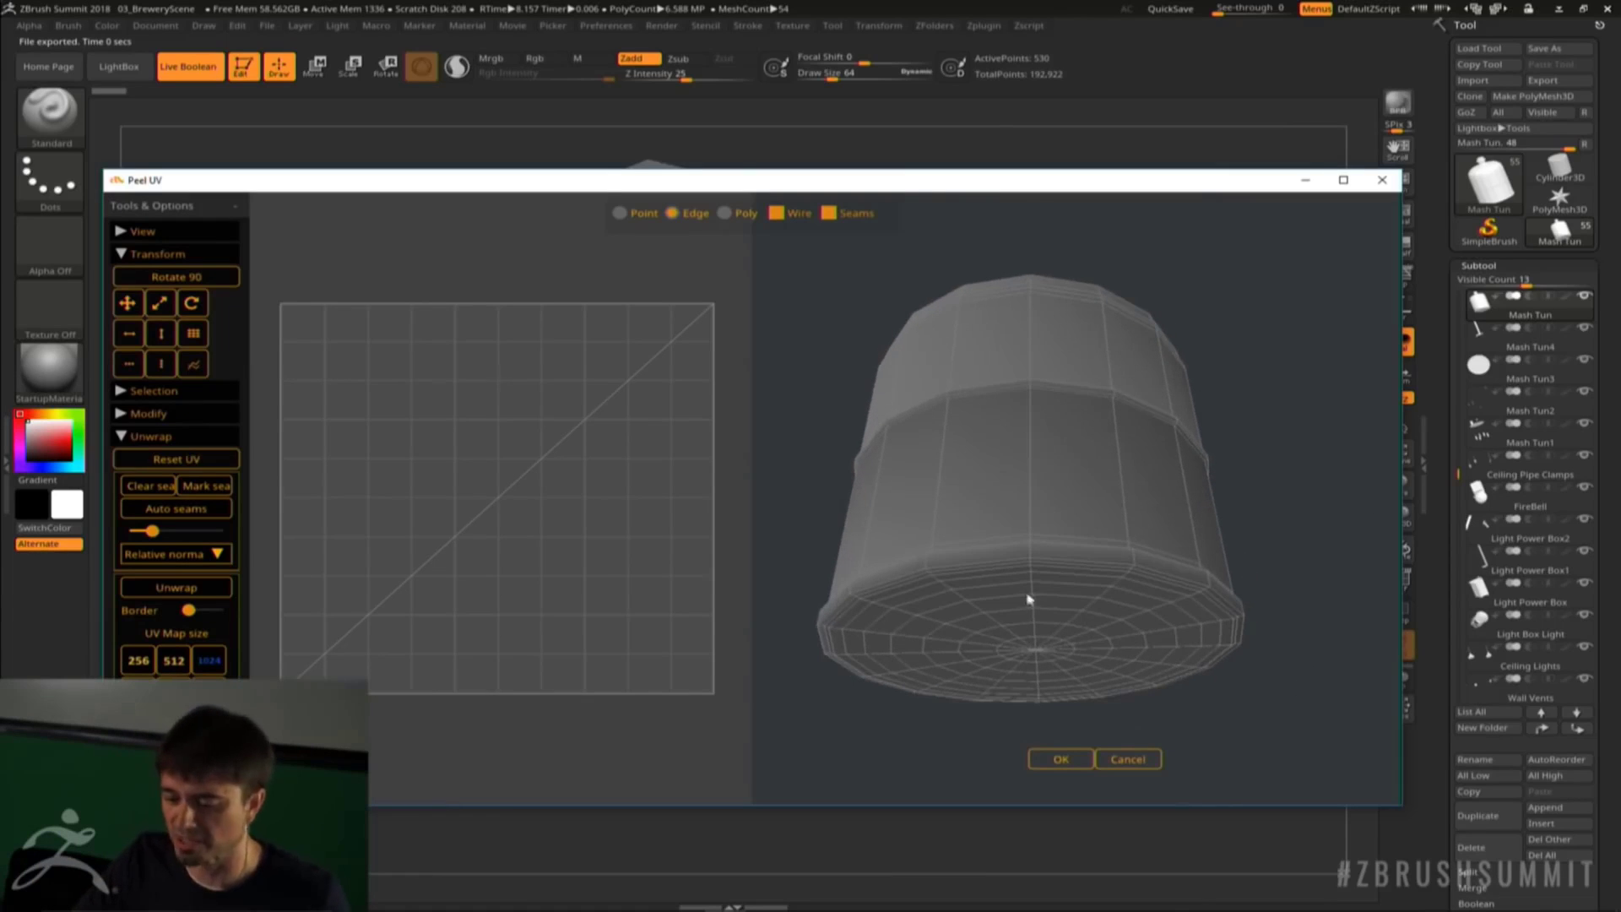
drag(1253, 456, 1148, 354)
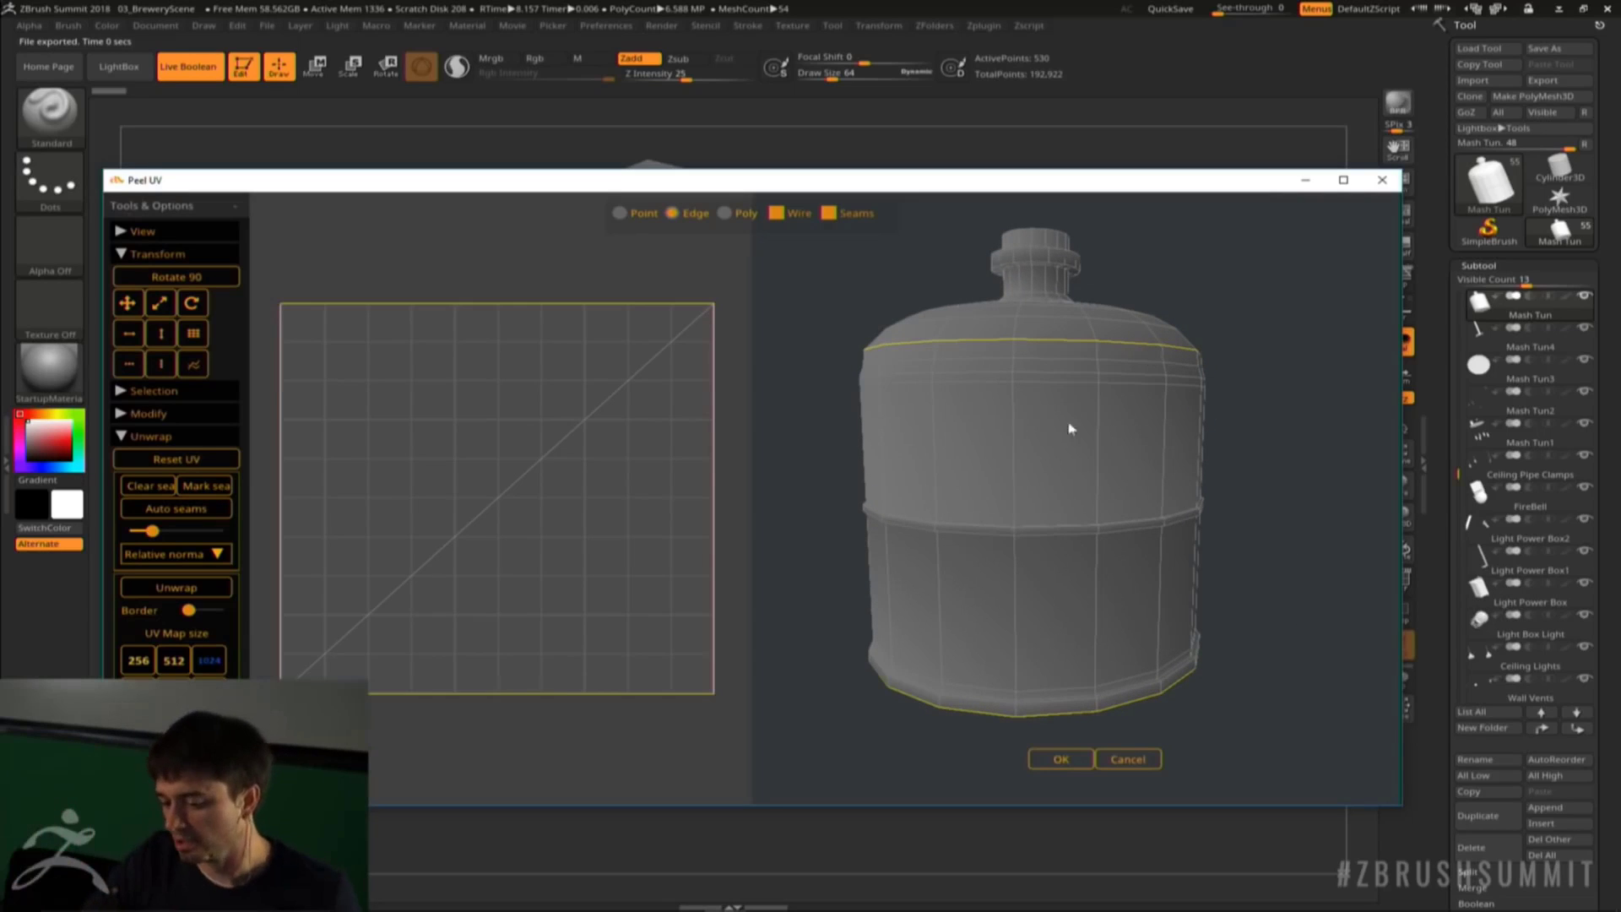
double_click(1098, 534)
drag(1266, 591, 1072, 341)
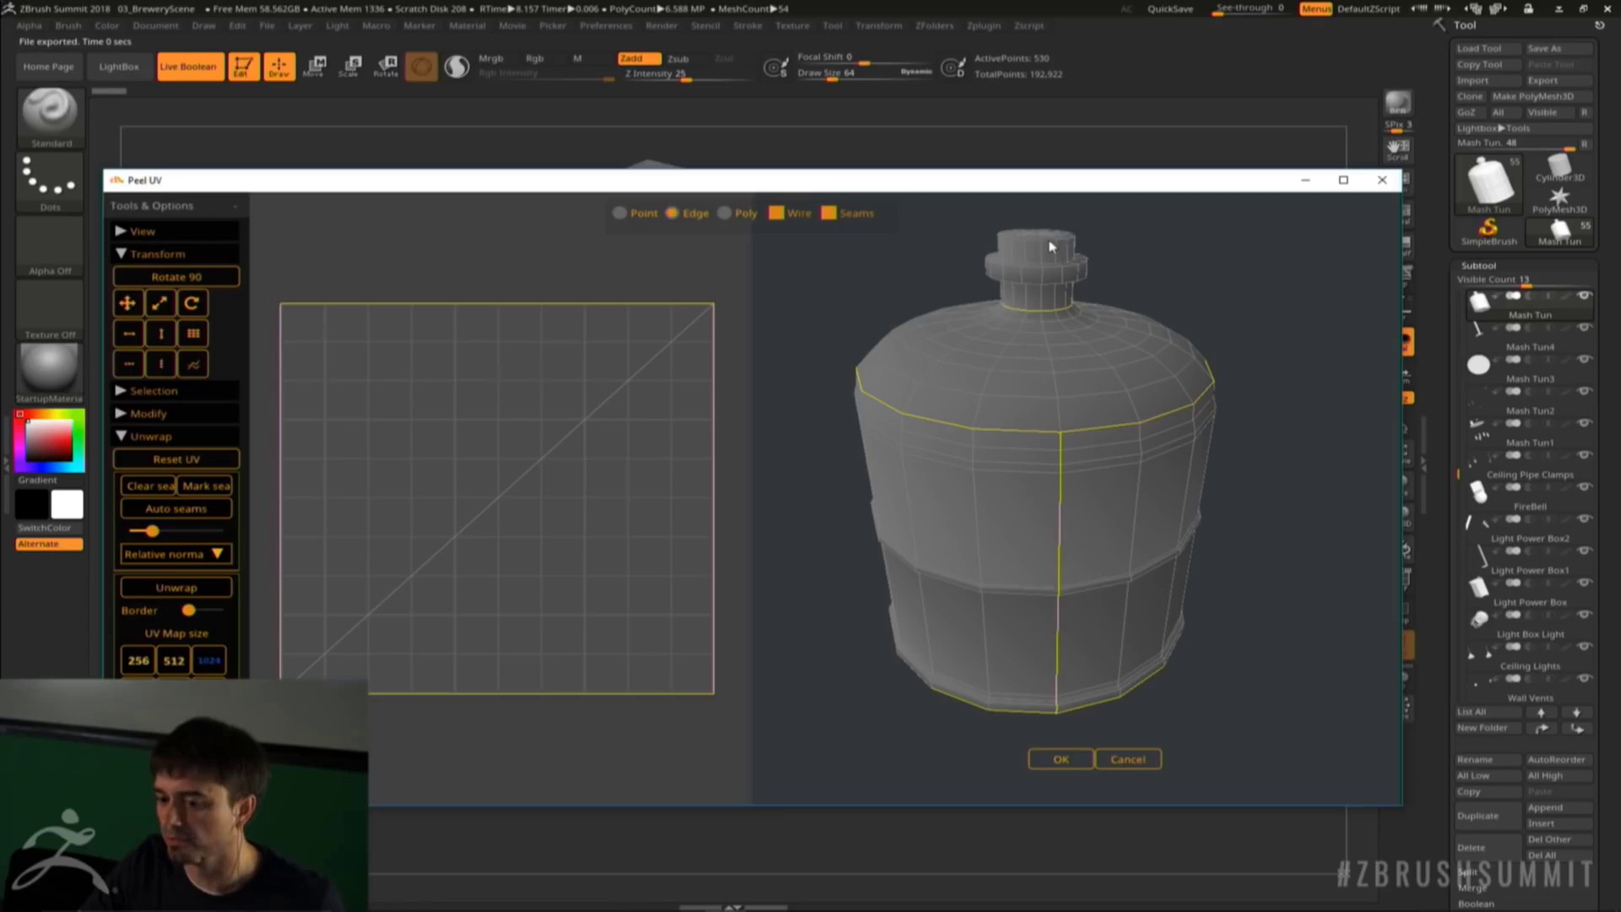
drag(1044, 283, 1258, 268)
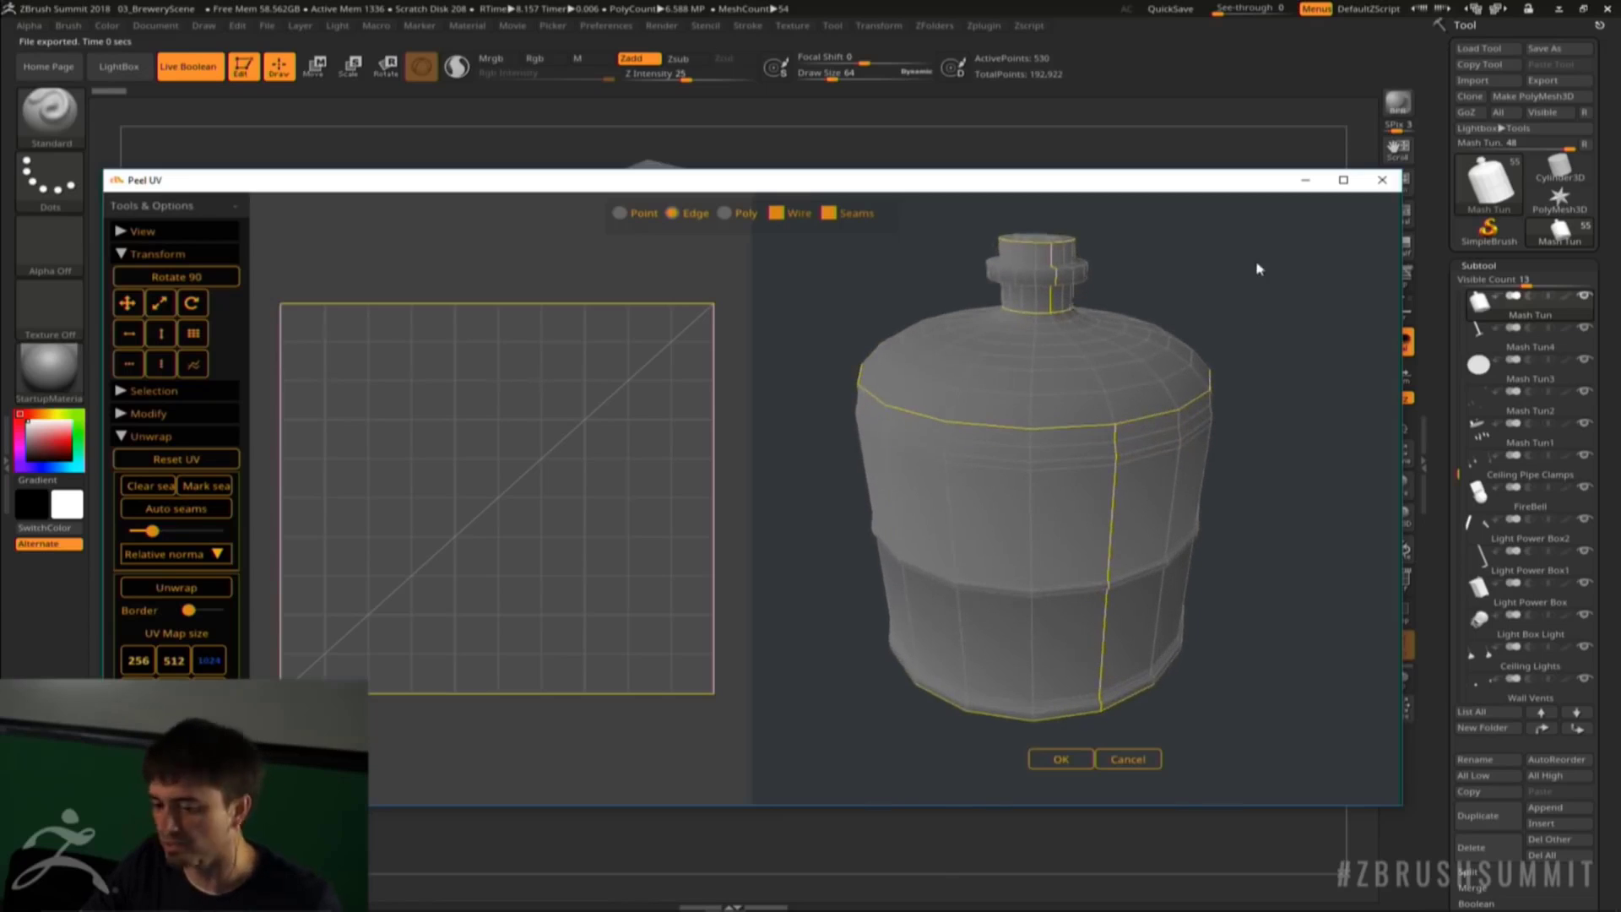
click(206, 486)
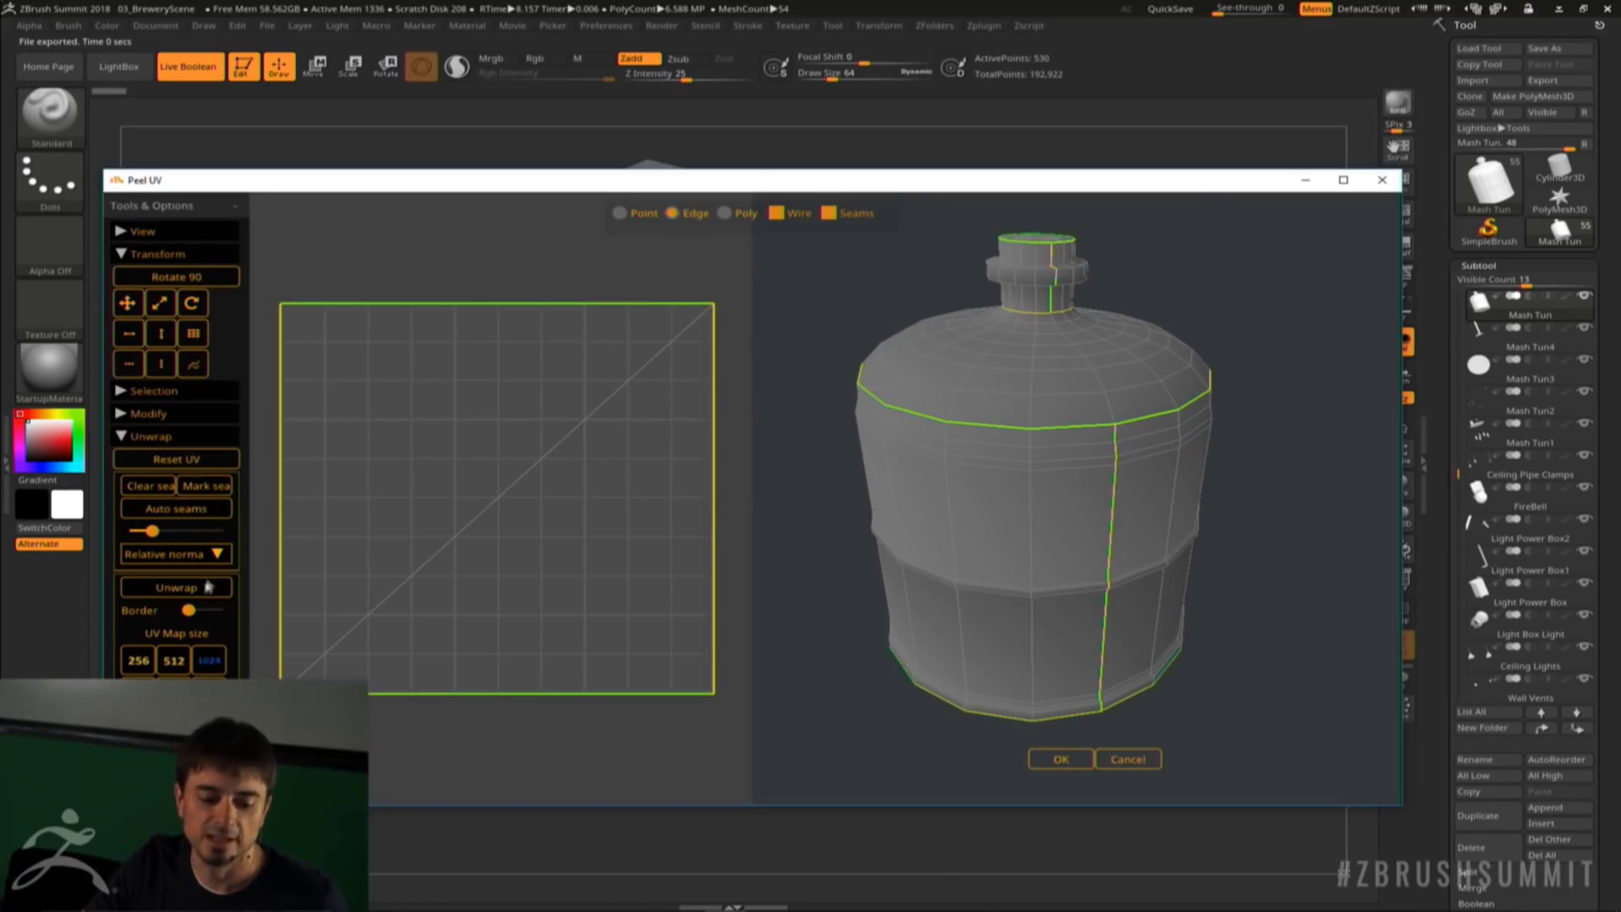
Unwrap the tank, straighten its wall and neck UV islands into rectangular grids, and accept the layout
click(176, 587)
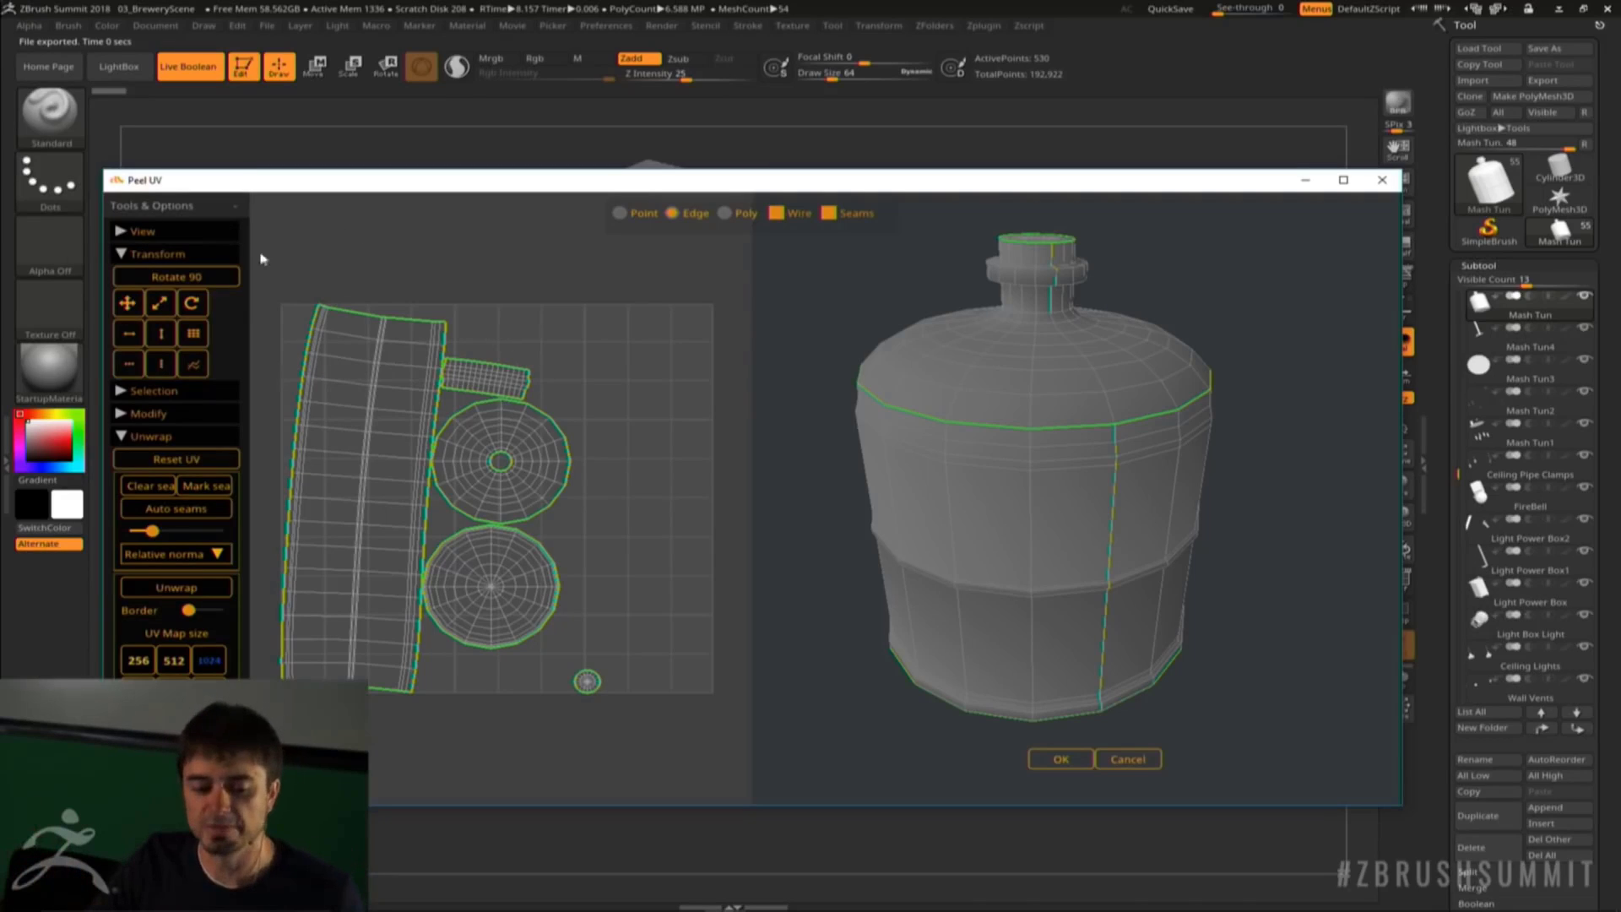
drag(261, 253, 734, 755)
click(193, 333)
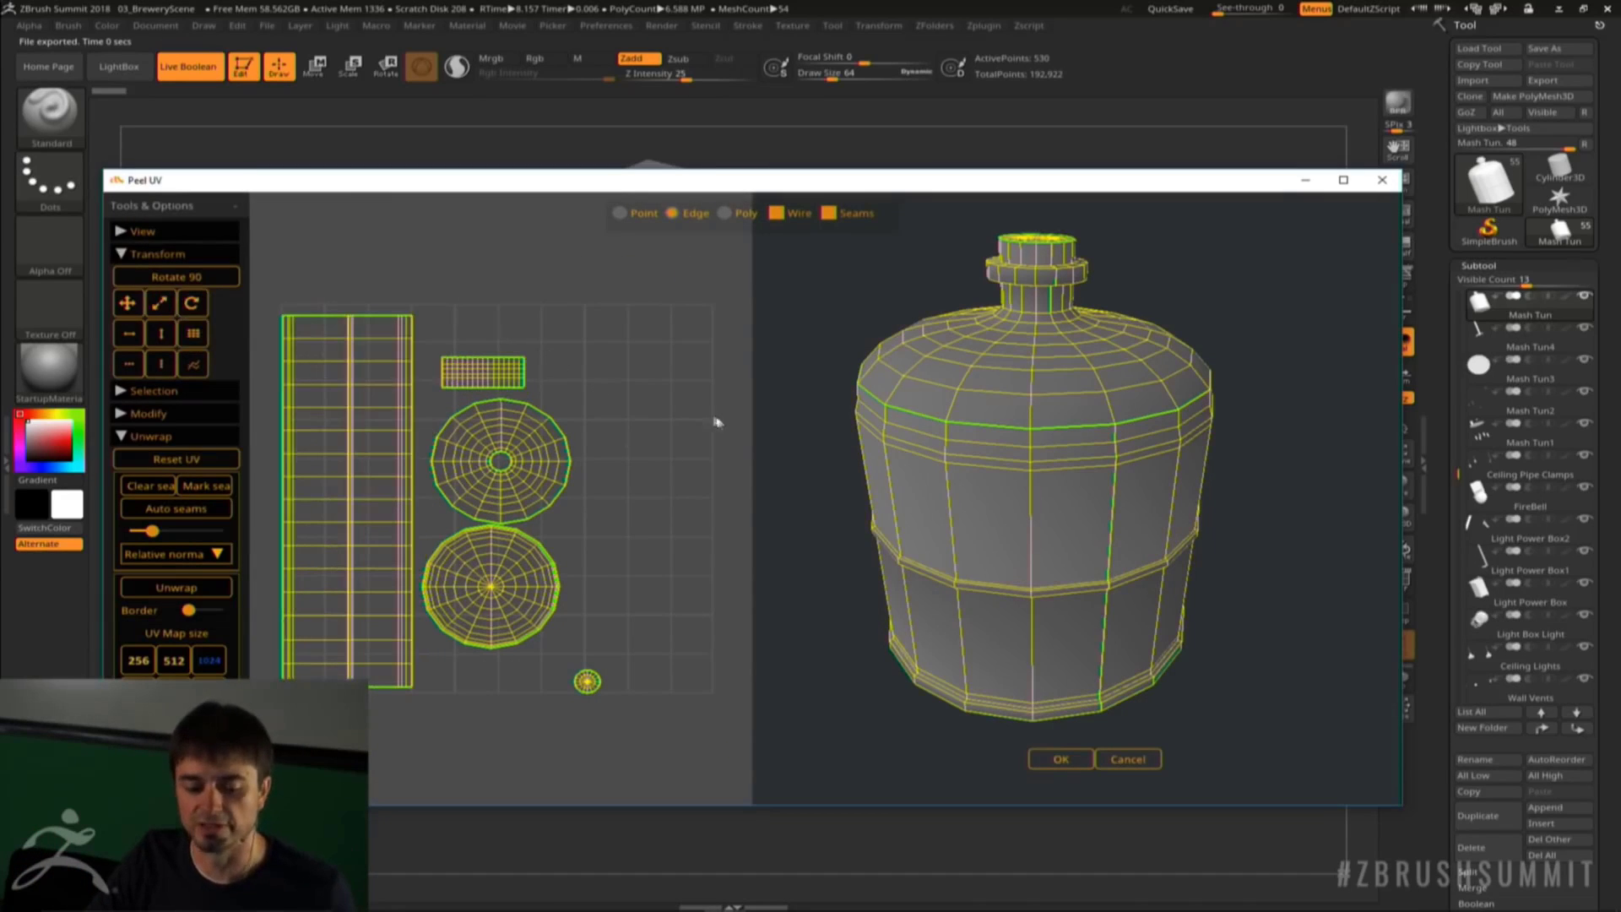
click(713, 489)
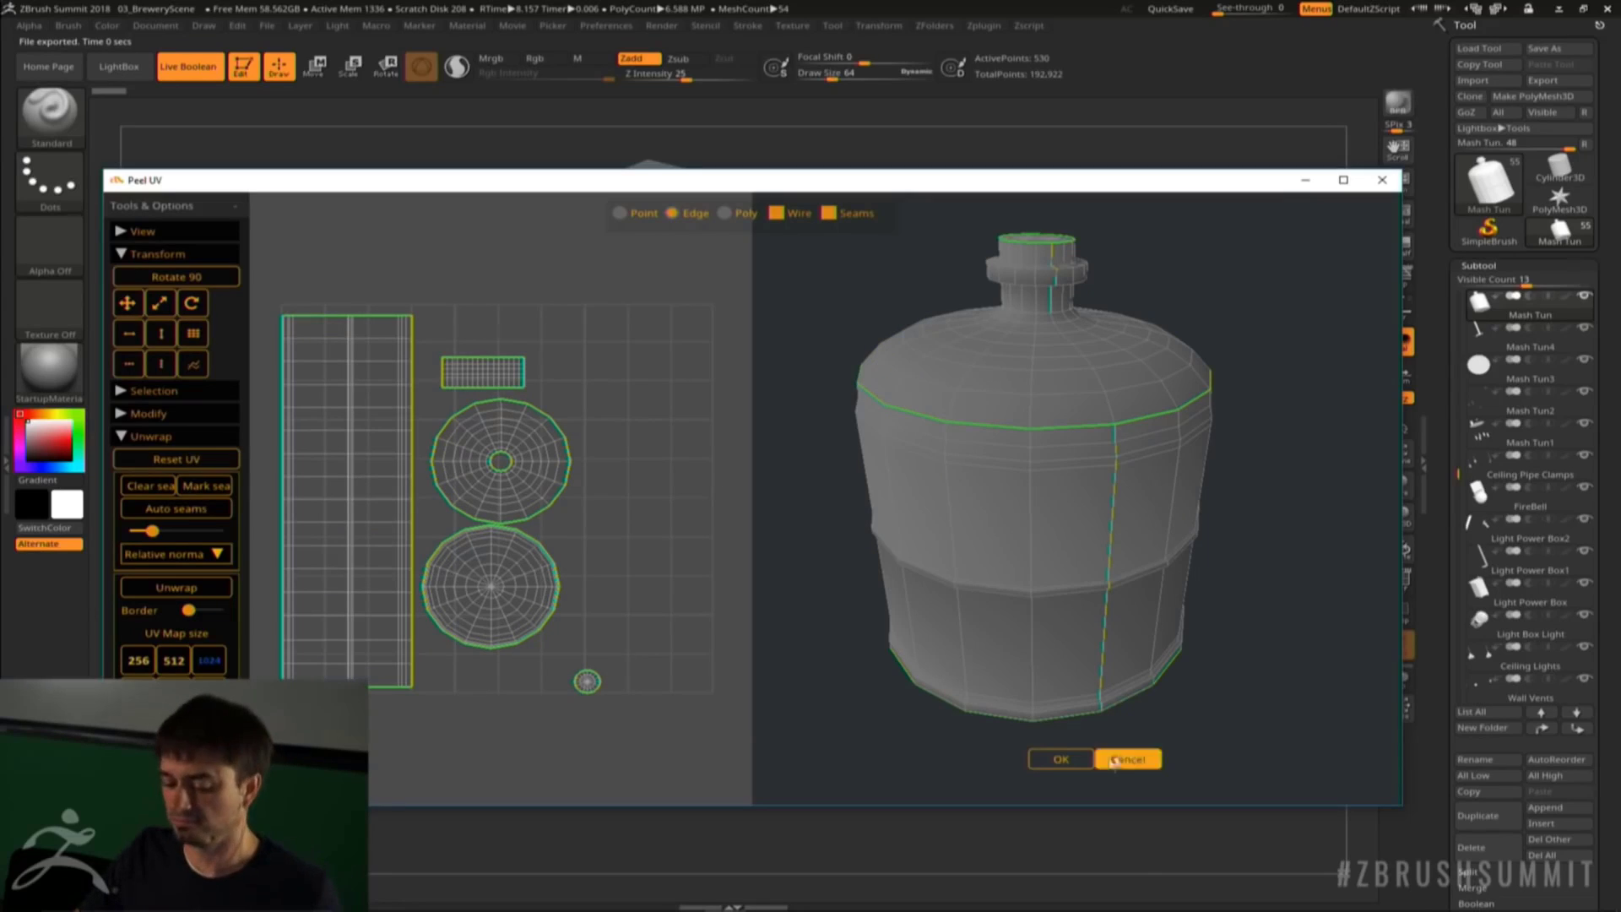
click(1066, 759)
Apply a checkered texture map to the Mash Tun and view its UV layout in the brewery scene
click(1488, 676)
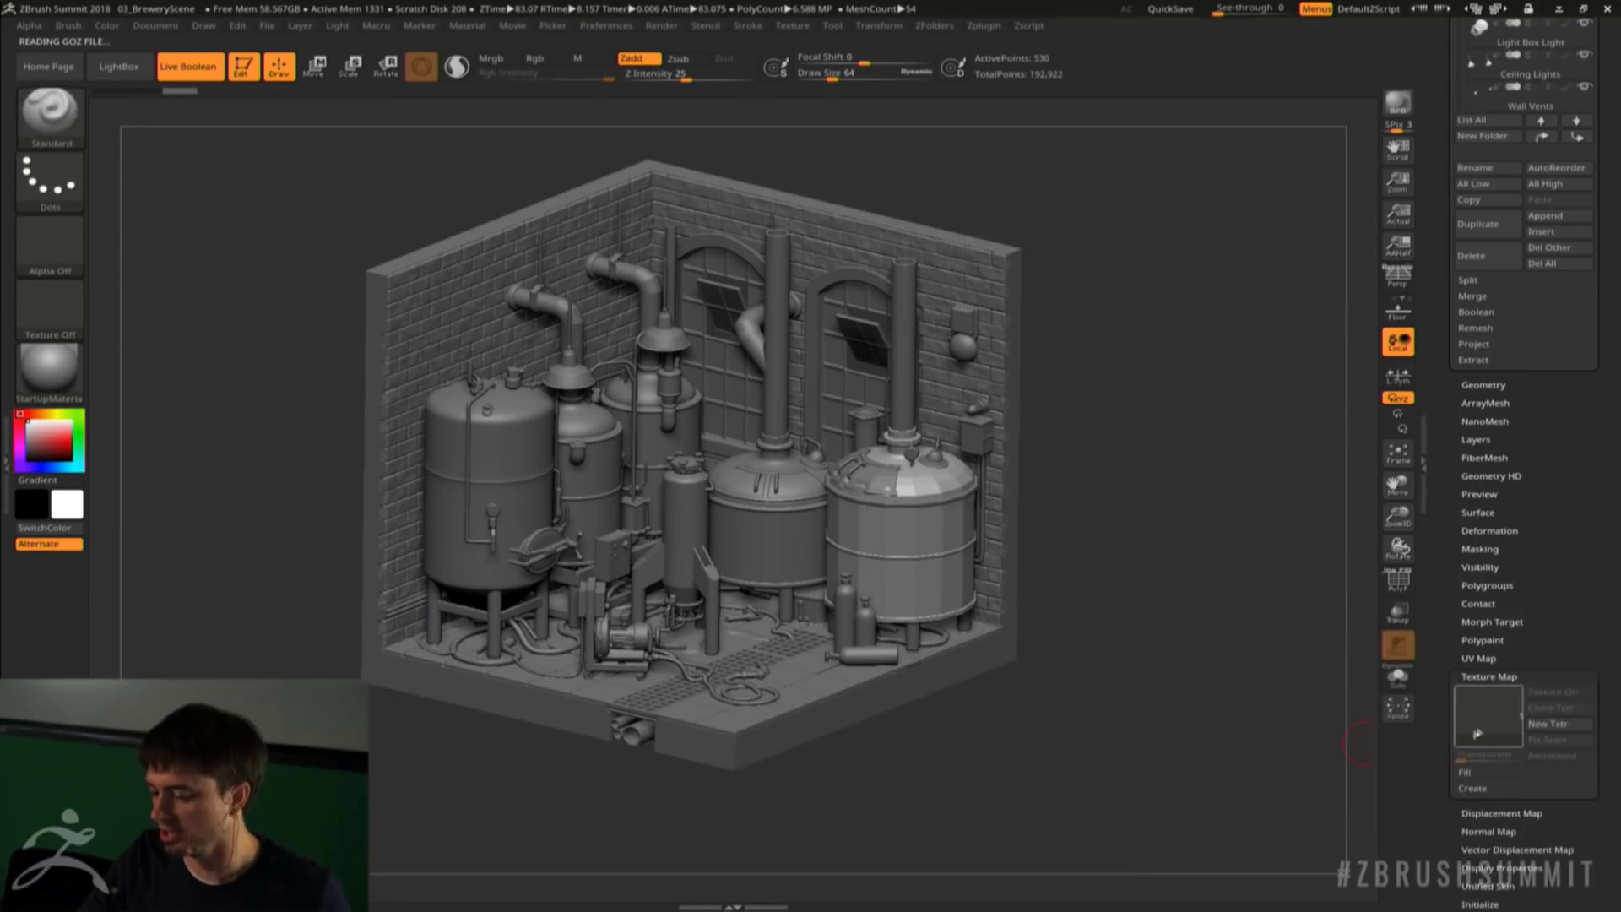
click(1479, 728)
click(905, 776)
drag(1165, 652, 1201, 682)
key(f)
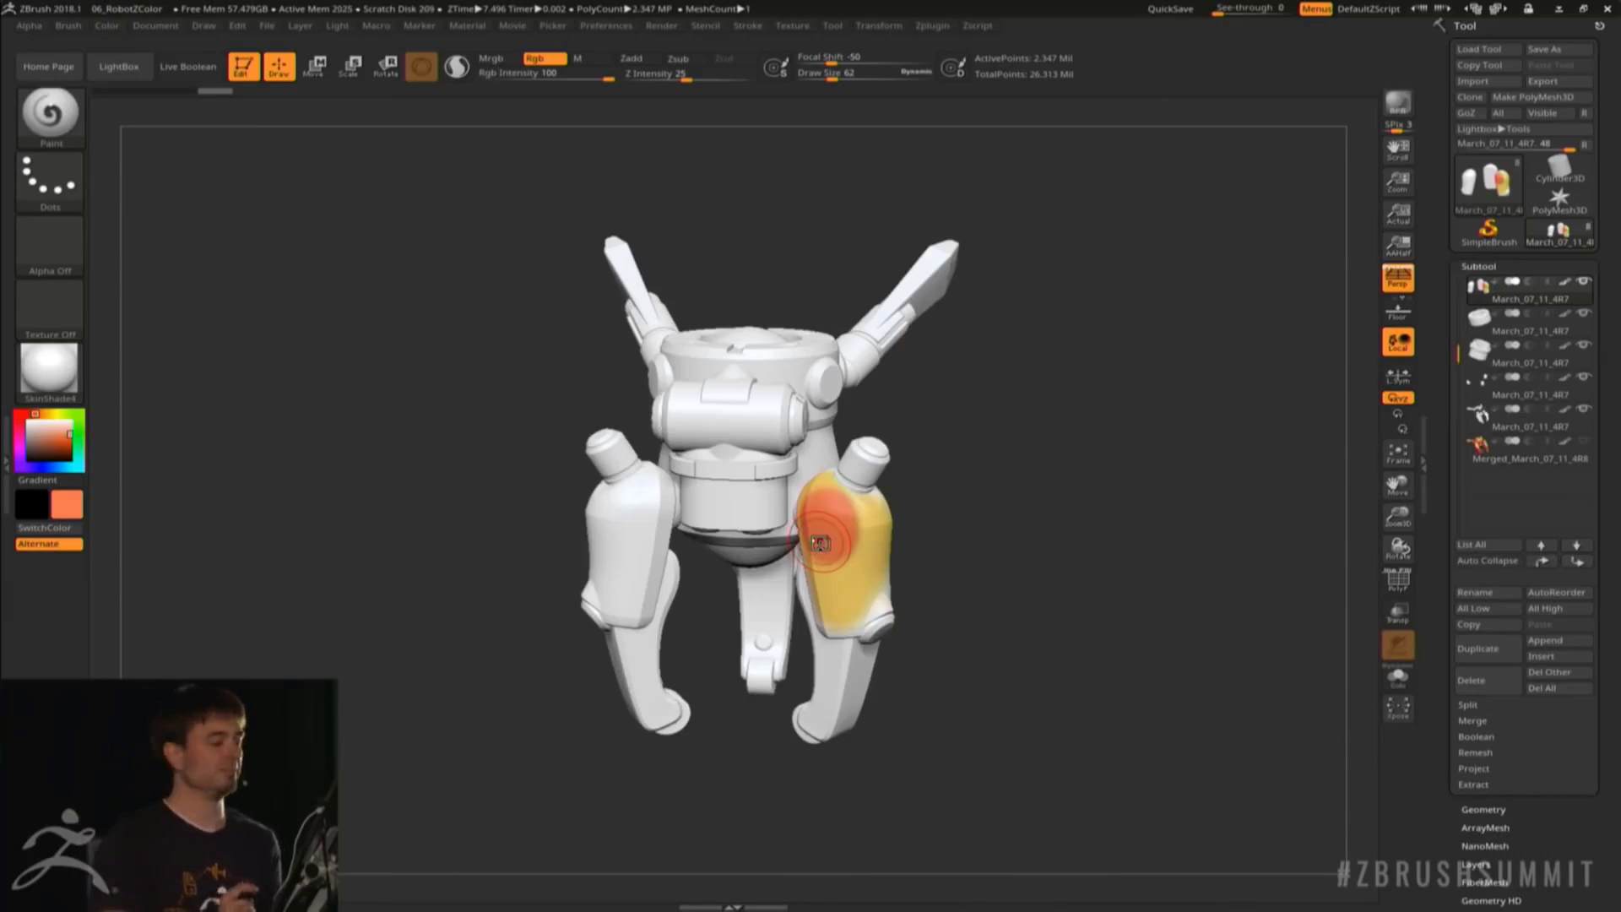
drag(1127, 277, 1111, 256)
Open the ZColor palette from its plugin and place it beside the robot model
click(932, 25)
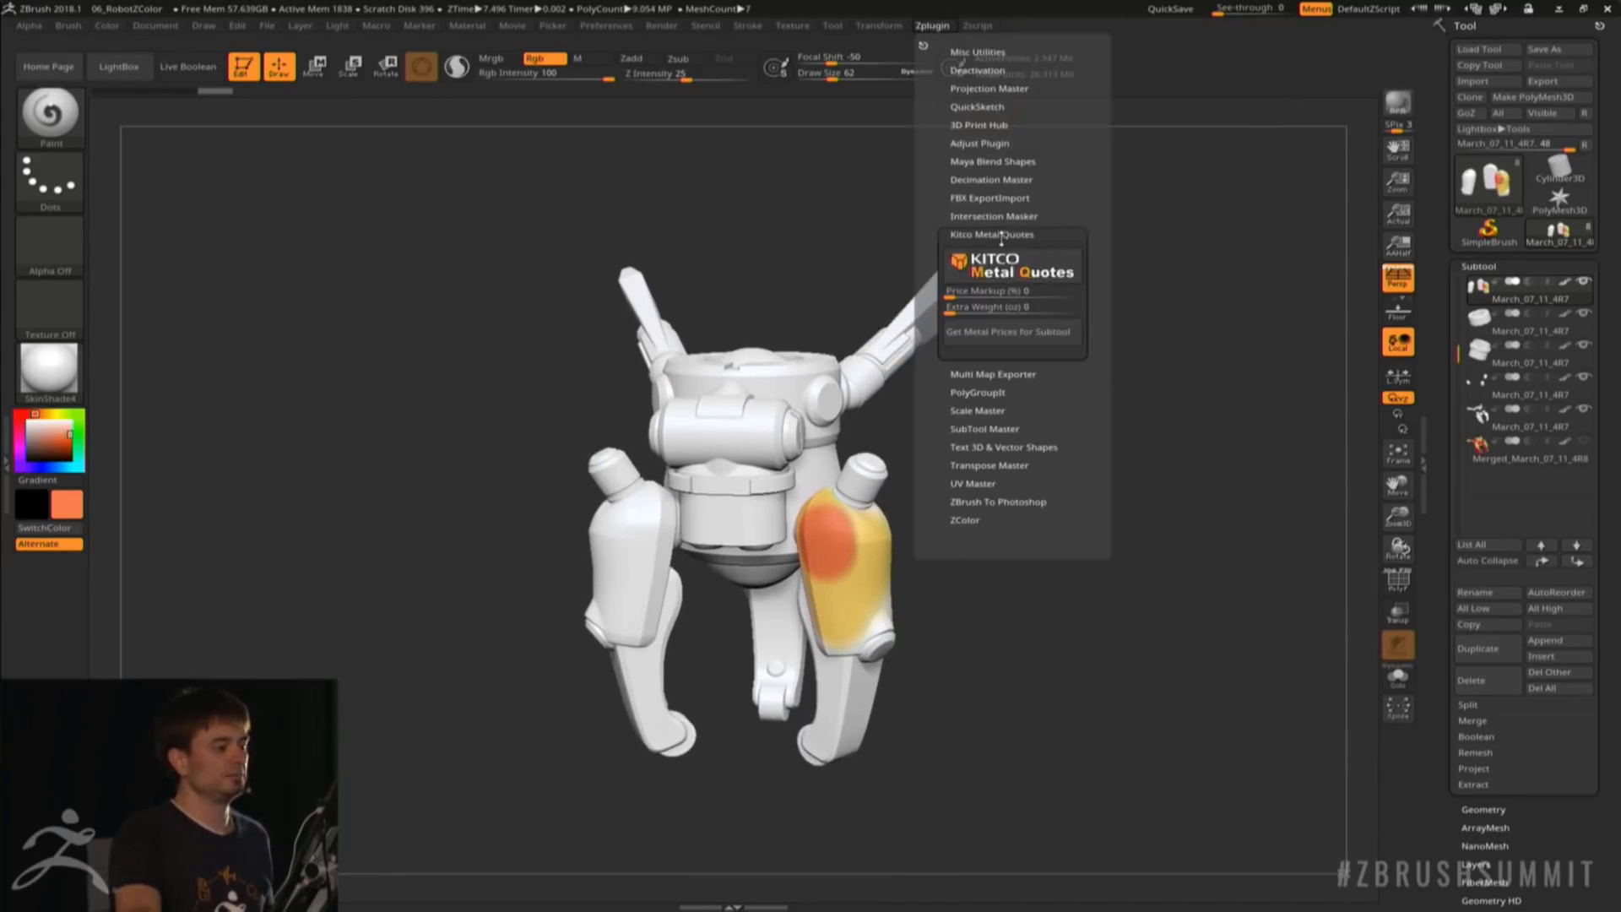
click(996, 234)
click(967, 397)
click(969, 421)
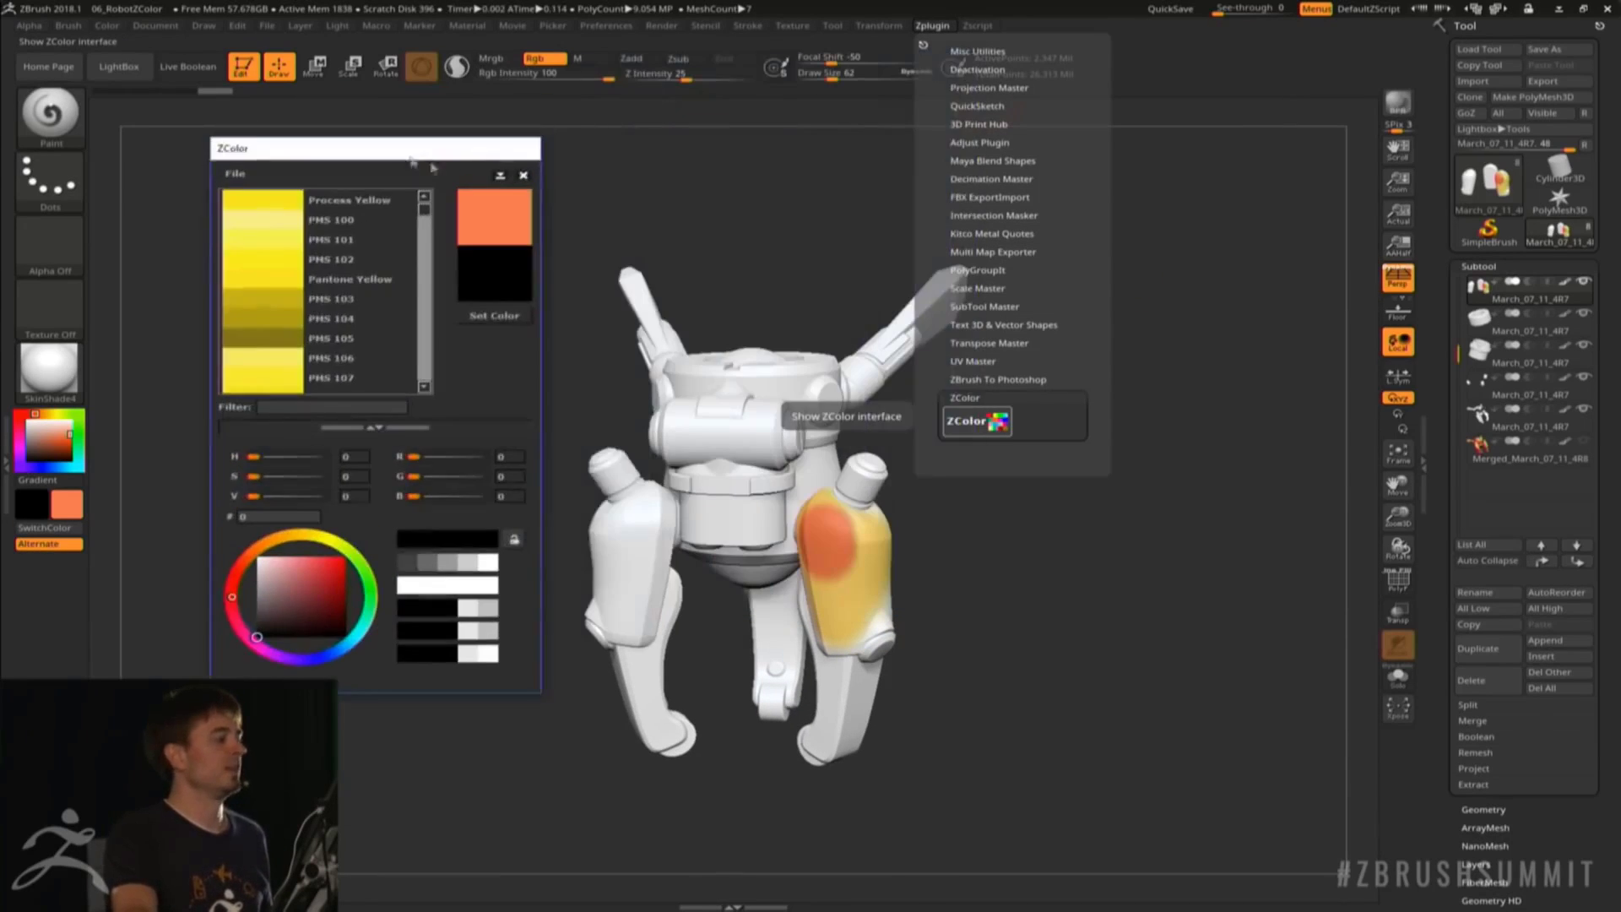
drag(430, 160, 1620, 279)
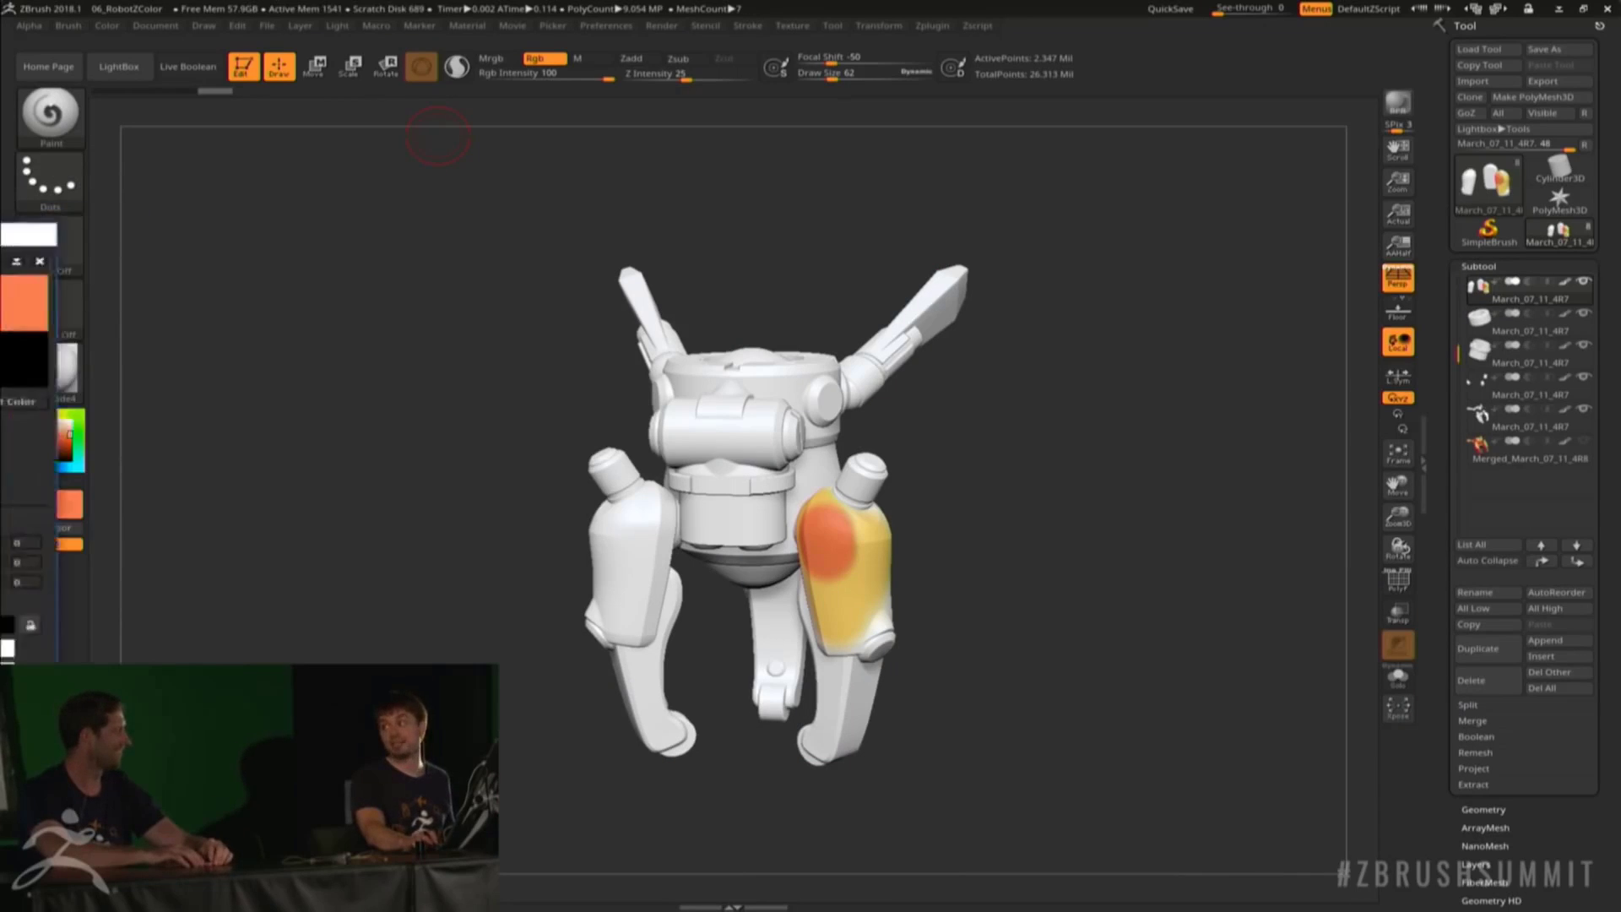
drag(272, 275, 176, 228)
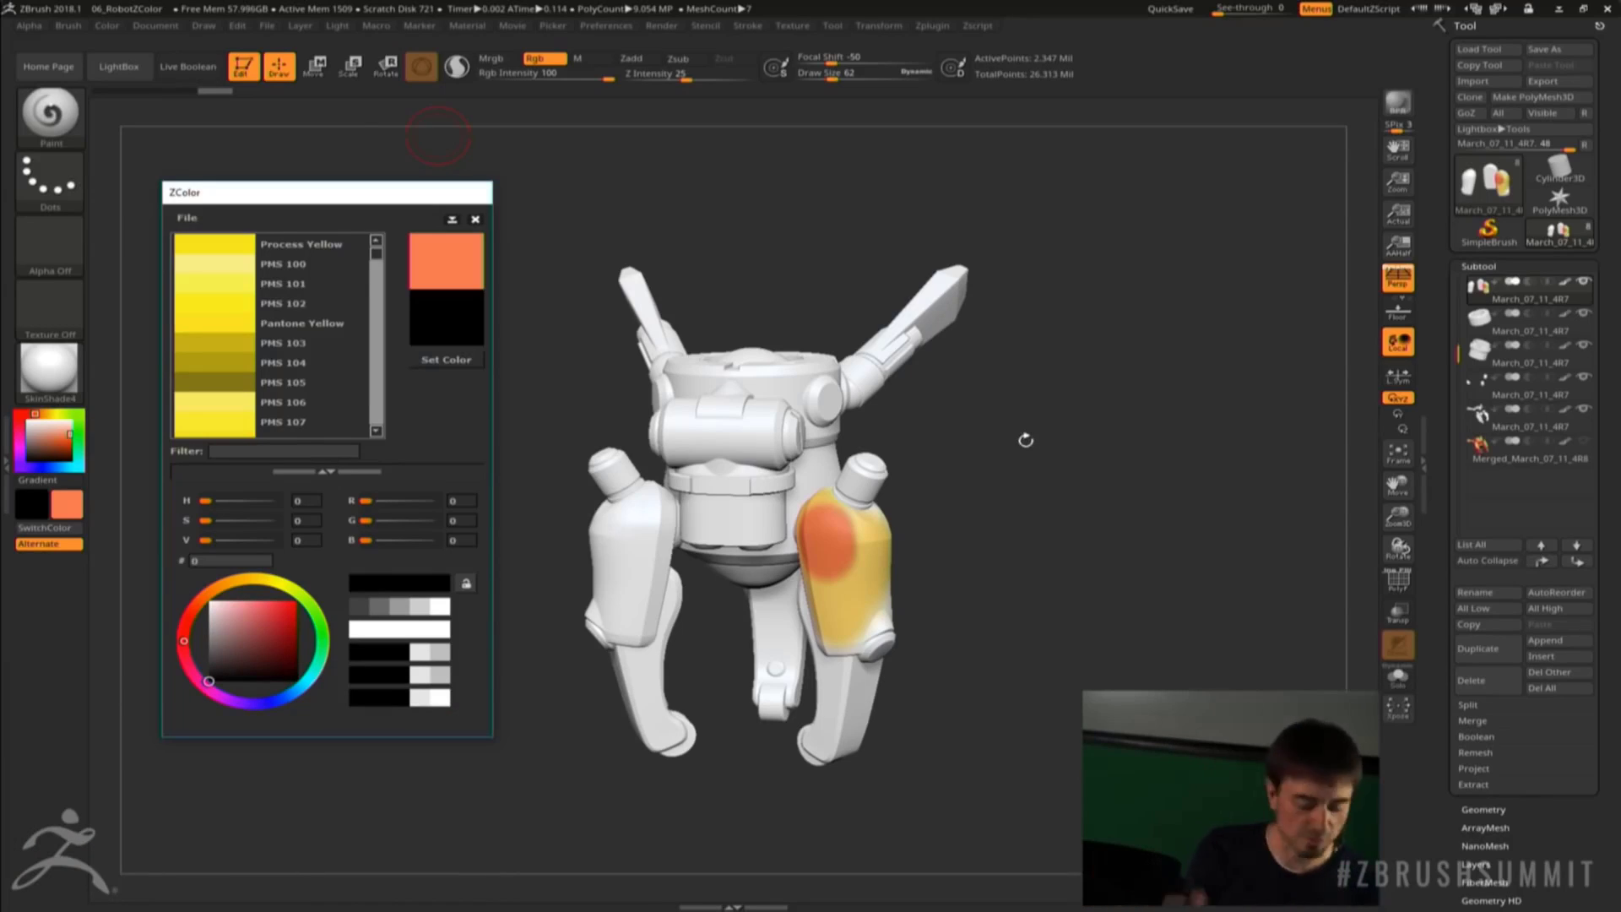
scroll(319, 252, down, 10)
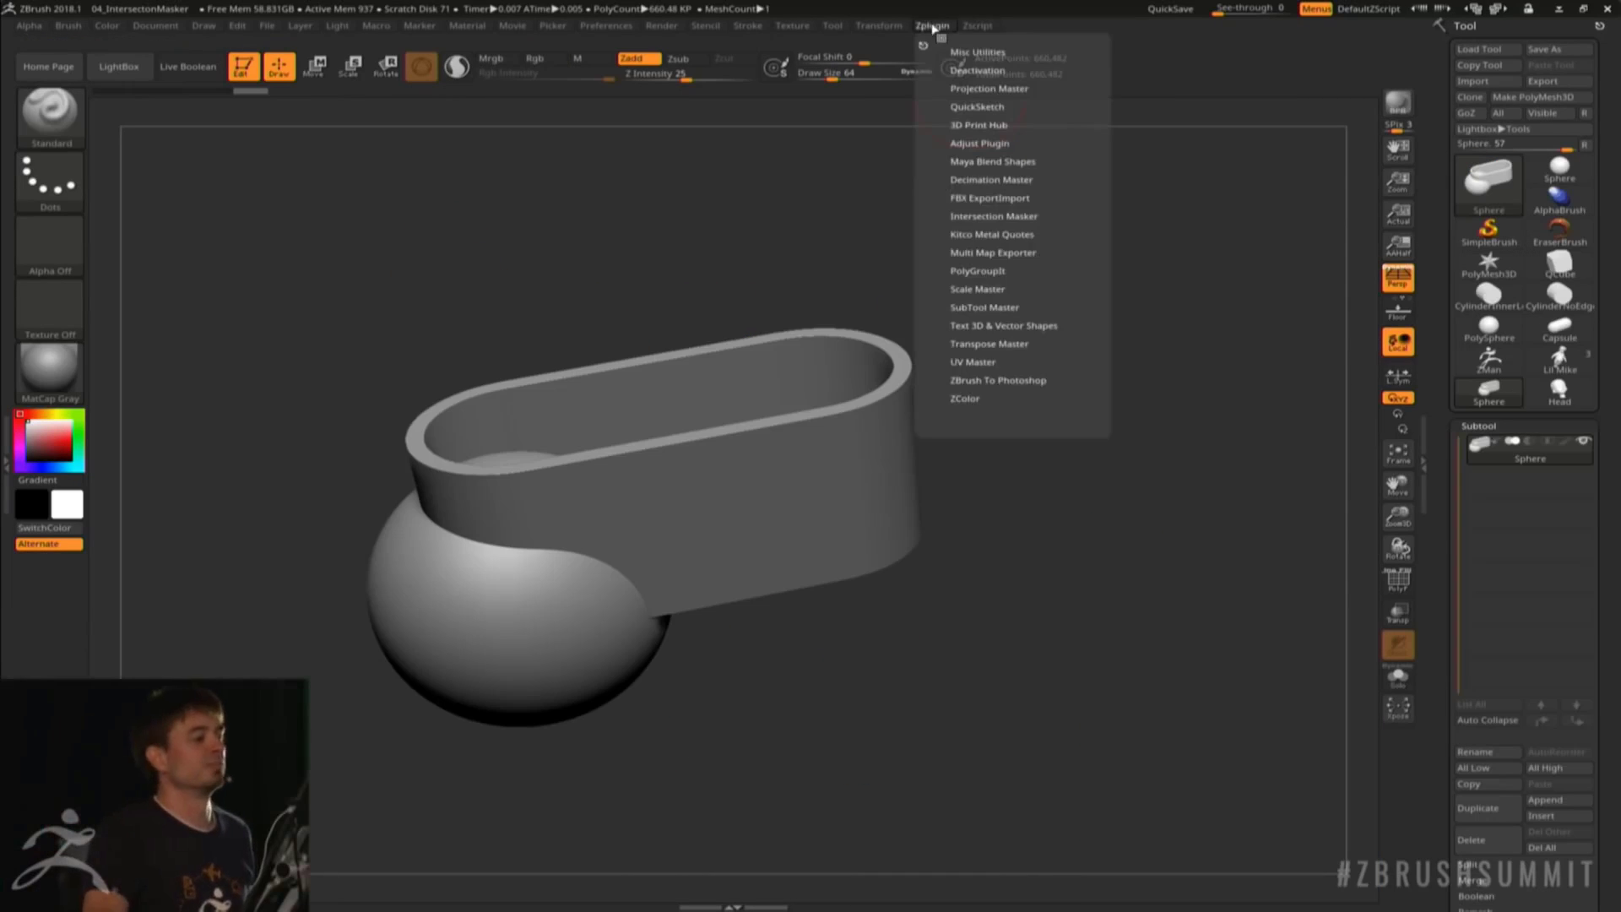
Create an intersection mask with Intersection Masker where the sphere and the hollow oval shape meet
click(937, 217)
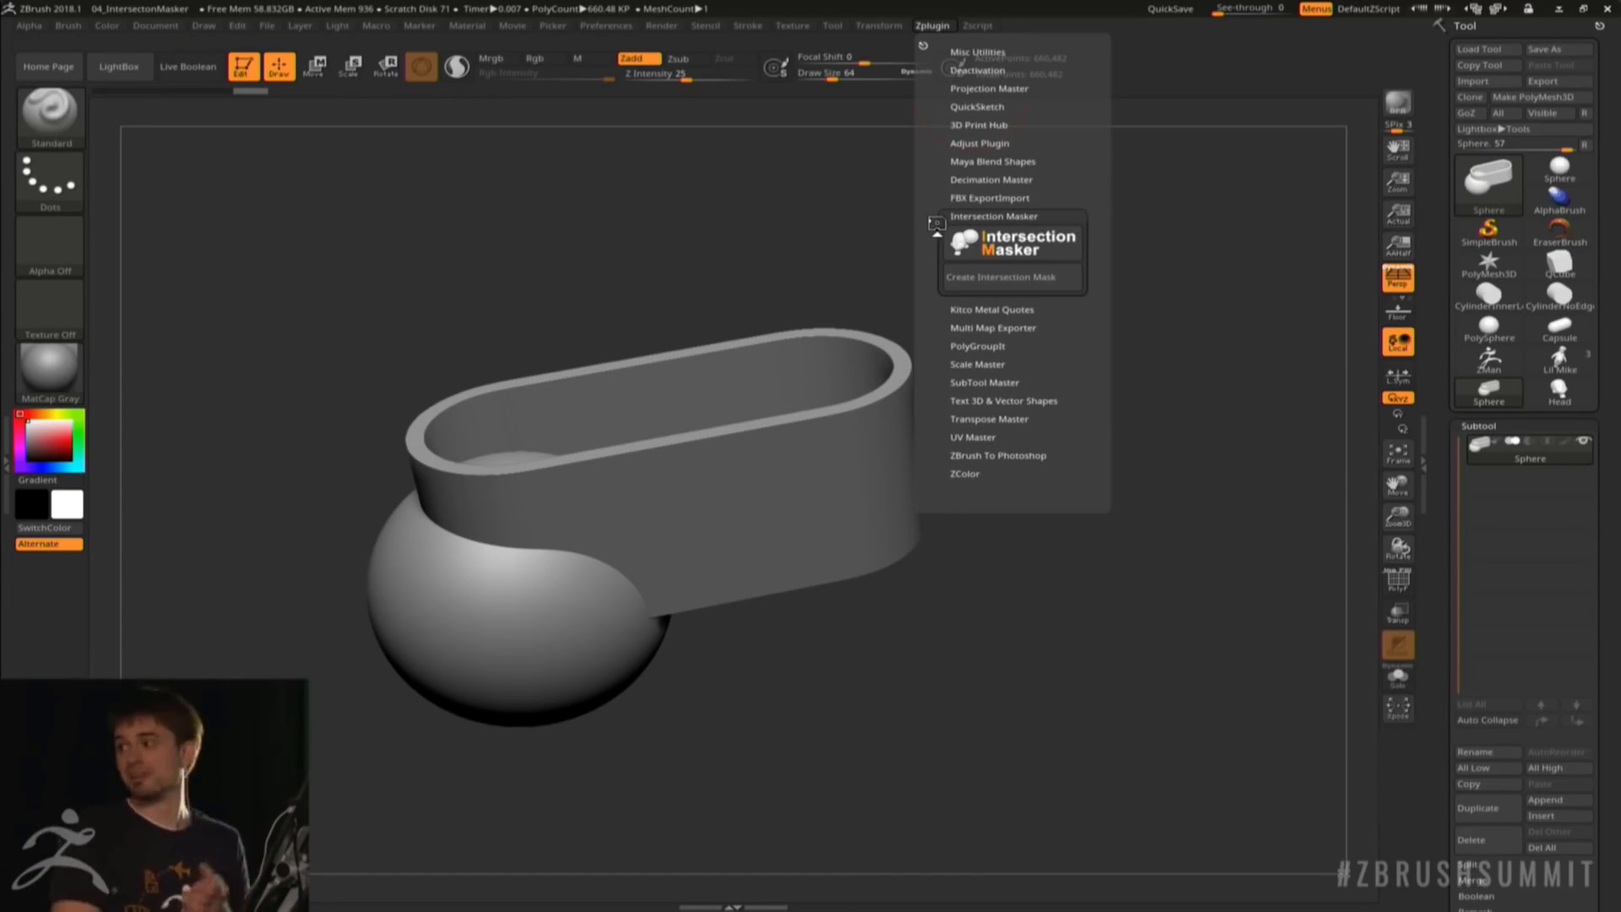
drag(1221, 532, 1140, 541)
click(932, 26)
click(1020, 285)
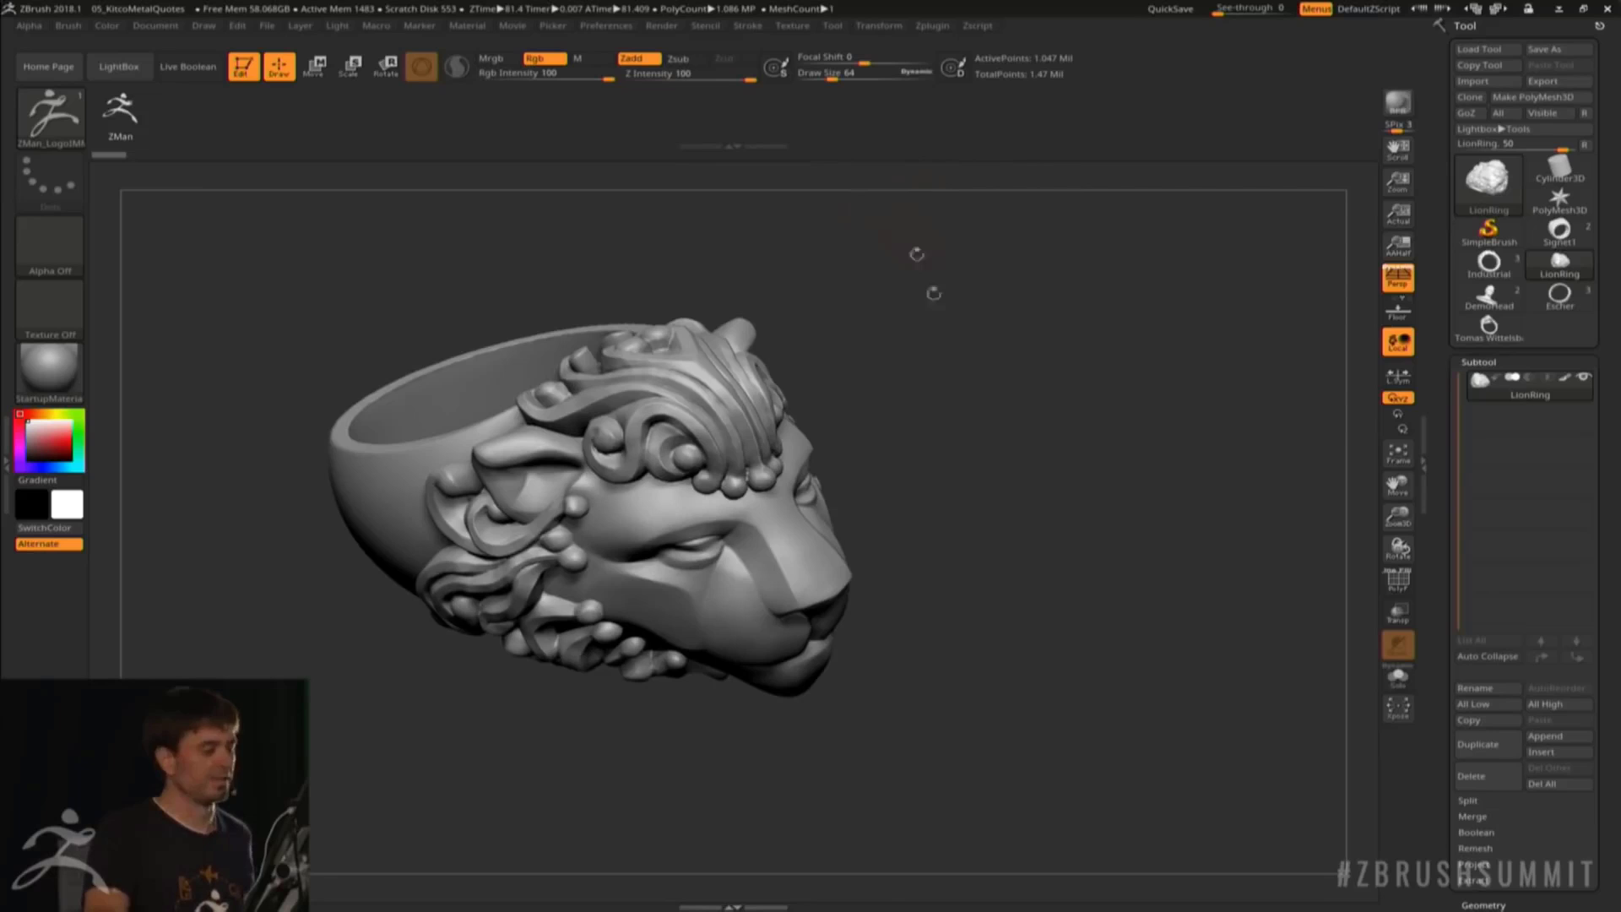
Get the Kitco metal prices for the LionRing subtool, review the quote, and dismiss it without saving
alt+drag(934, 293, 1007, 373)
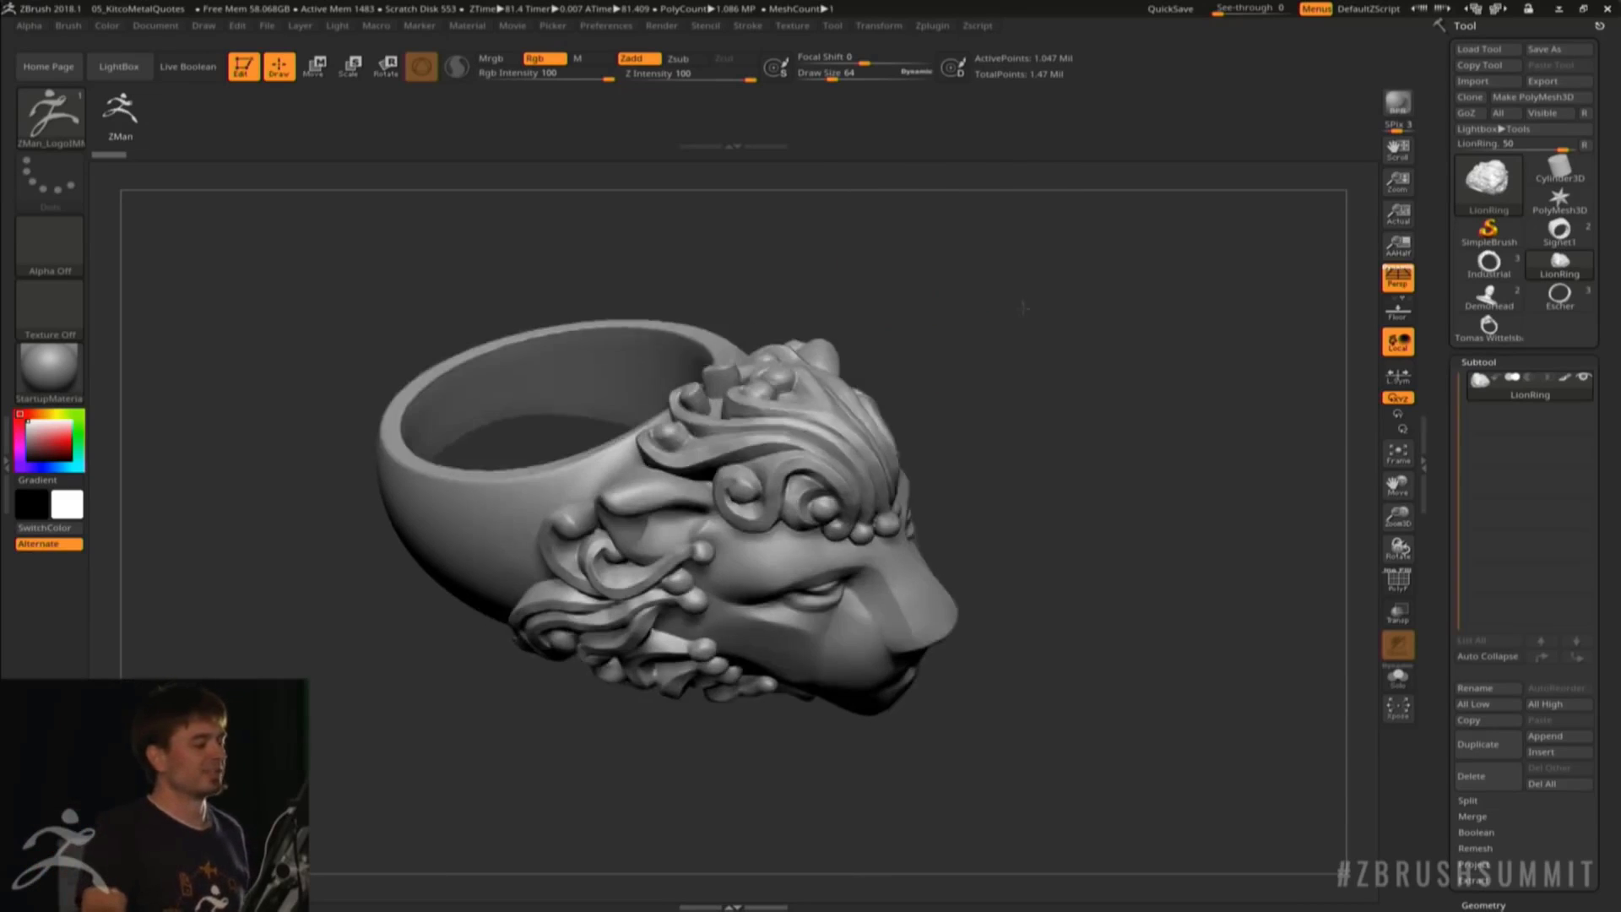
click(946, 29)
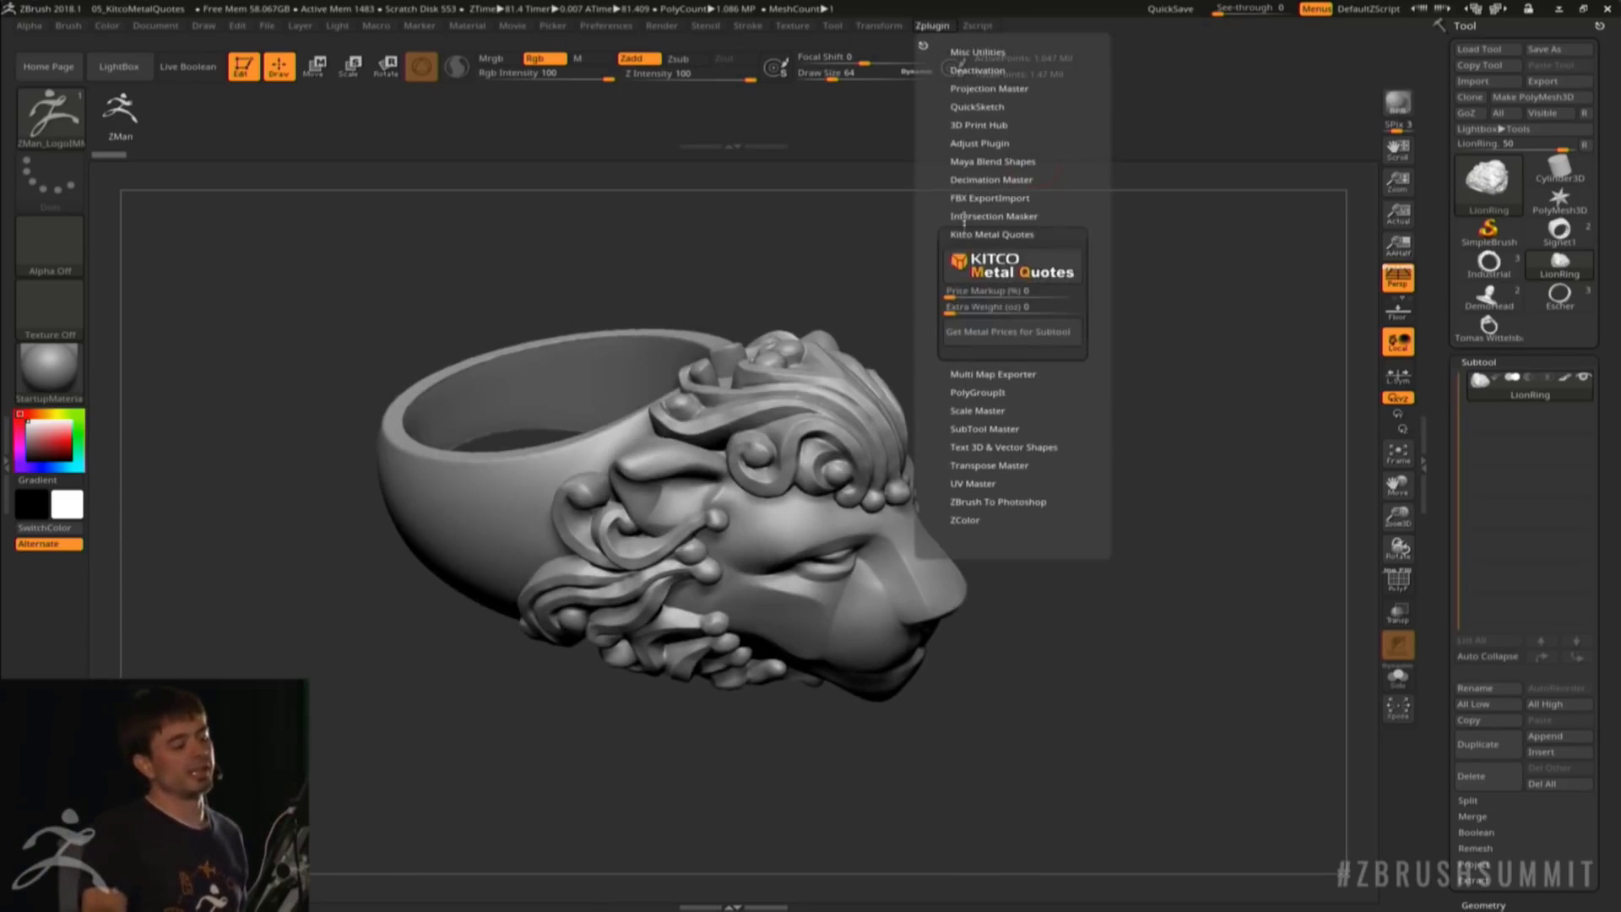
click(1020, 333)
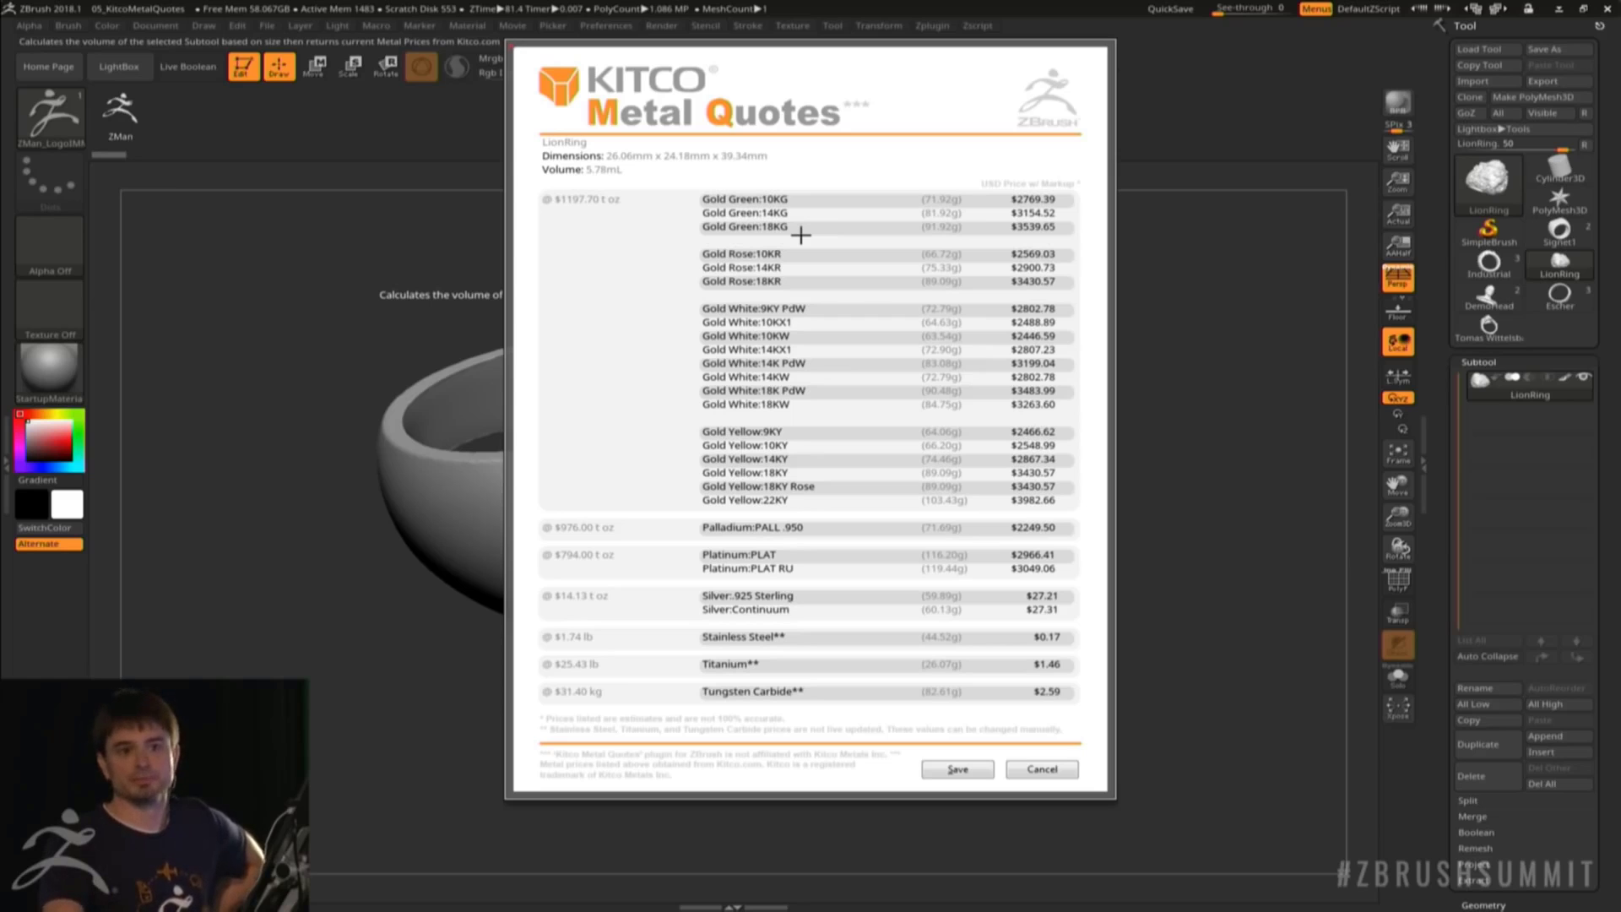
click(1042, 769)
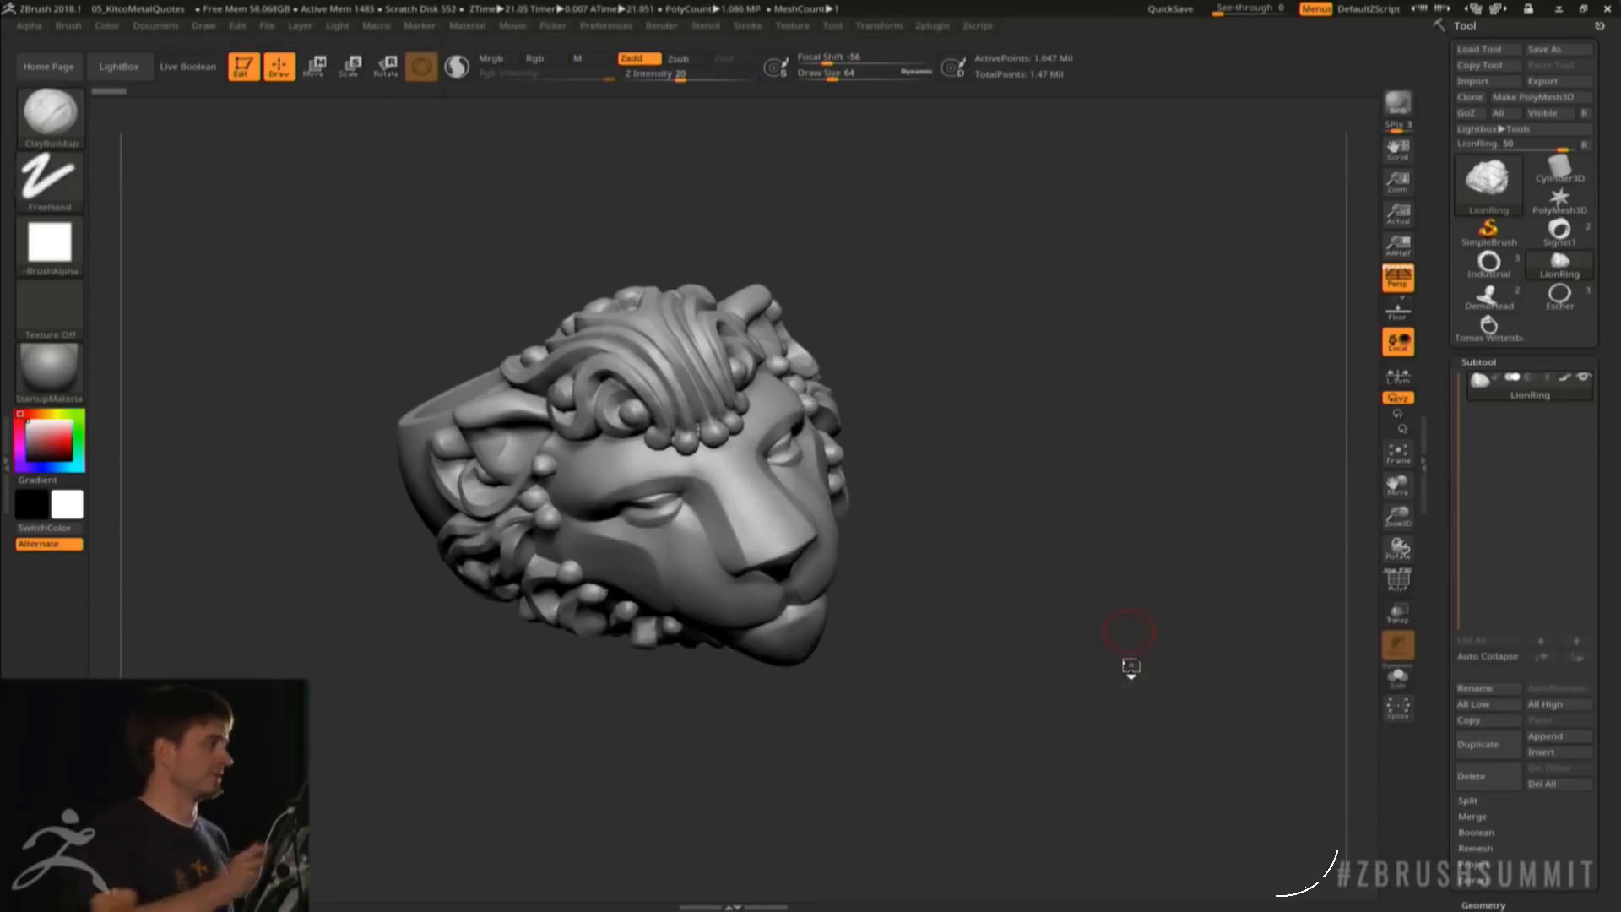
Build up the lion's face with ClayBuildup at draw size 194 and request Kitco metal prices for the reshaped ring
key(space)
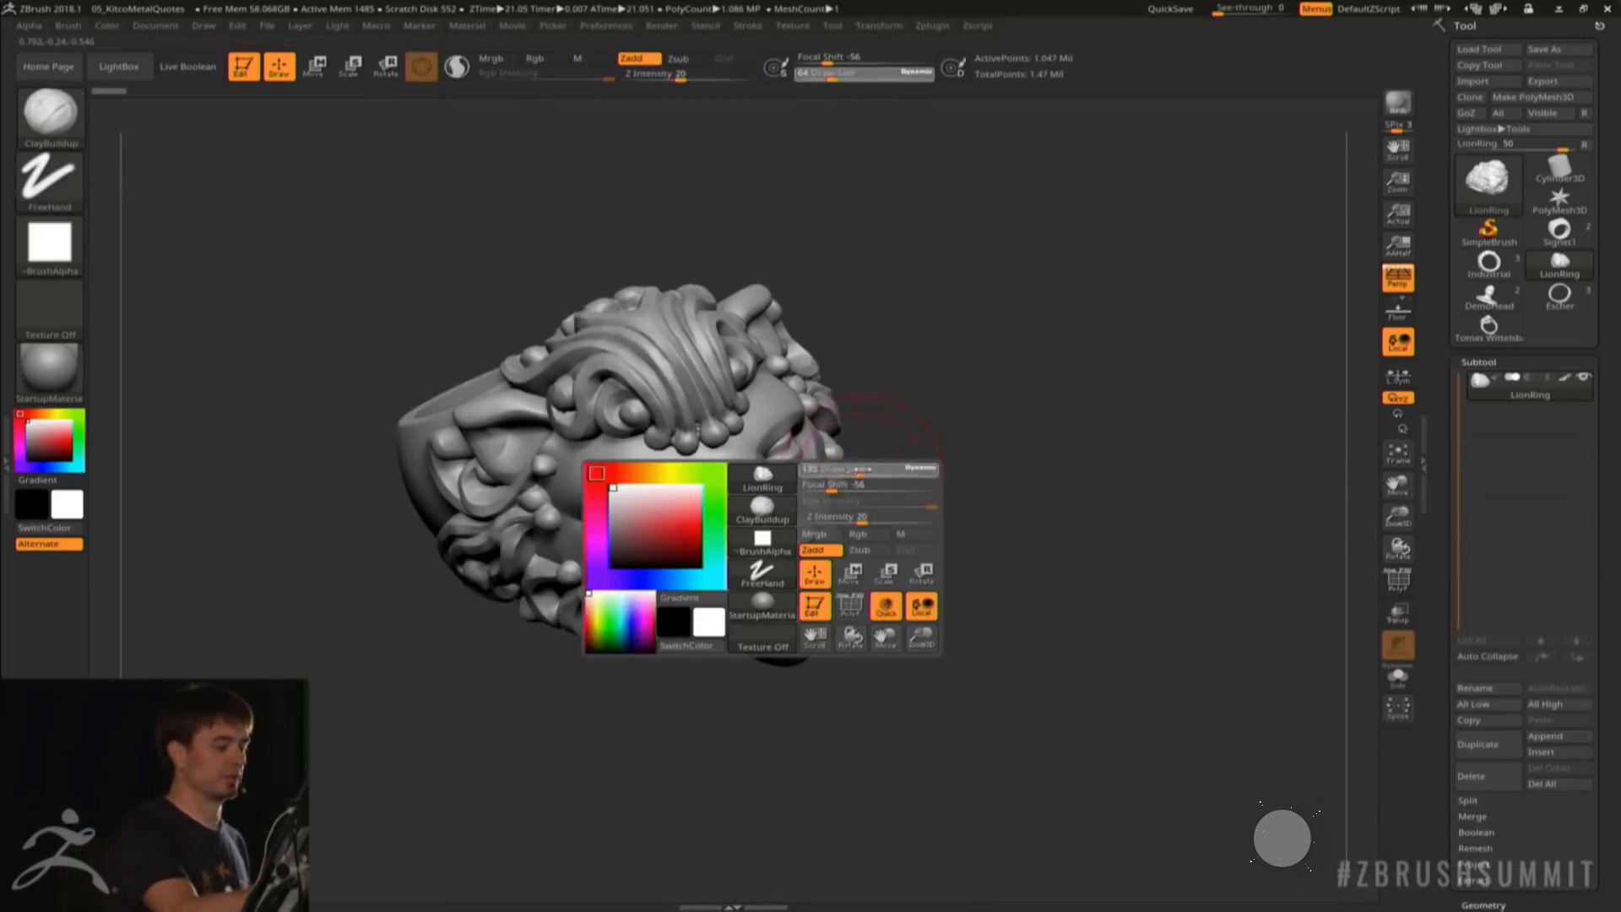
mouse_move(770, 480)
mouse_down()
mouse_move(743, 574)
mouse_move(676, 422)
mouse_move(789, 557)
mouse_move(640, 451)
mouse_up()
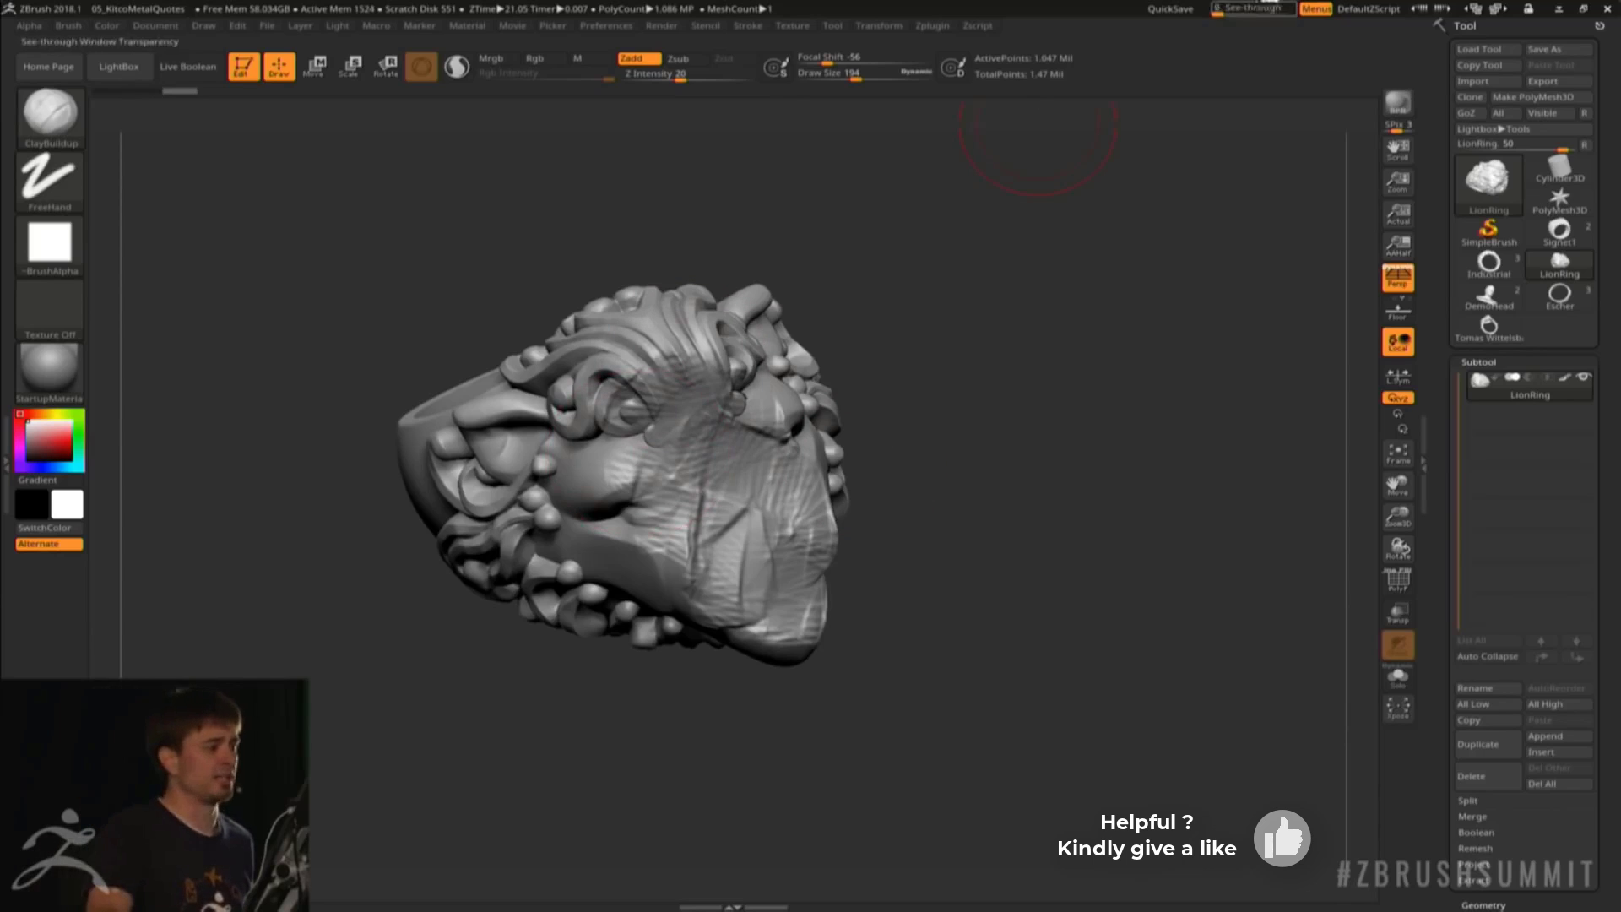
click(932, 25)
click(994, 334)
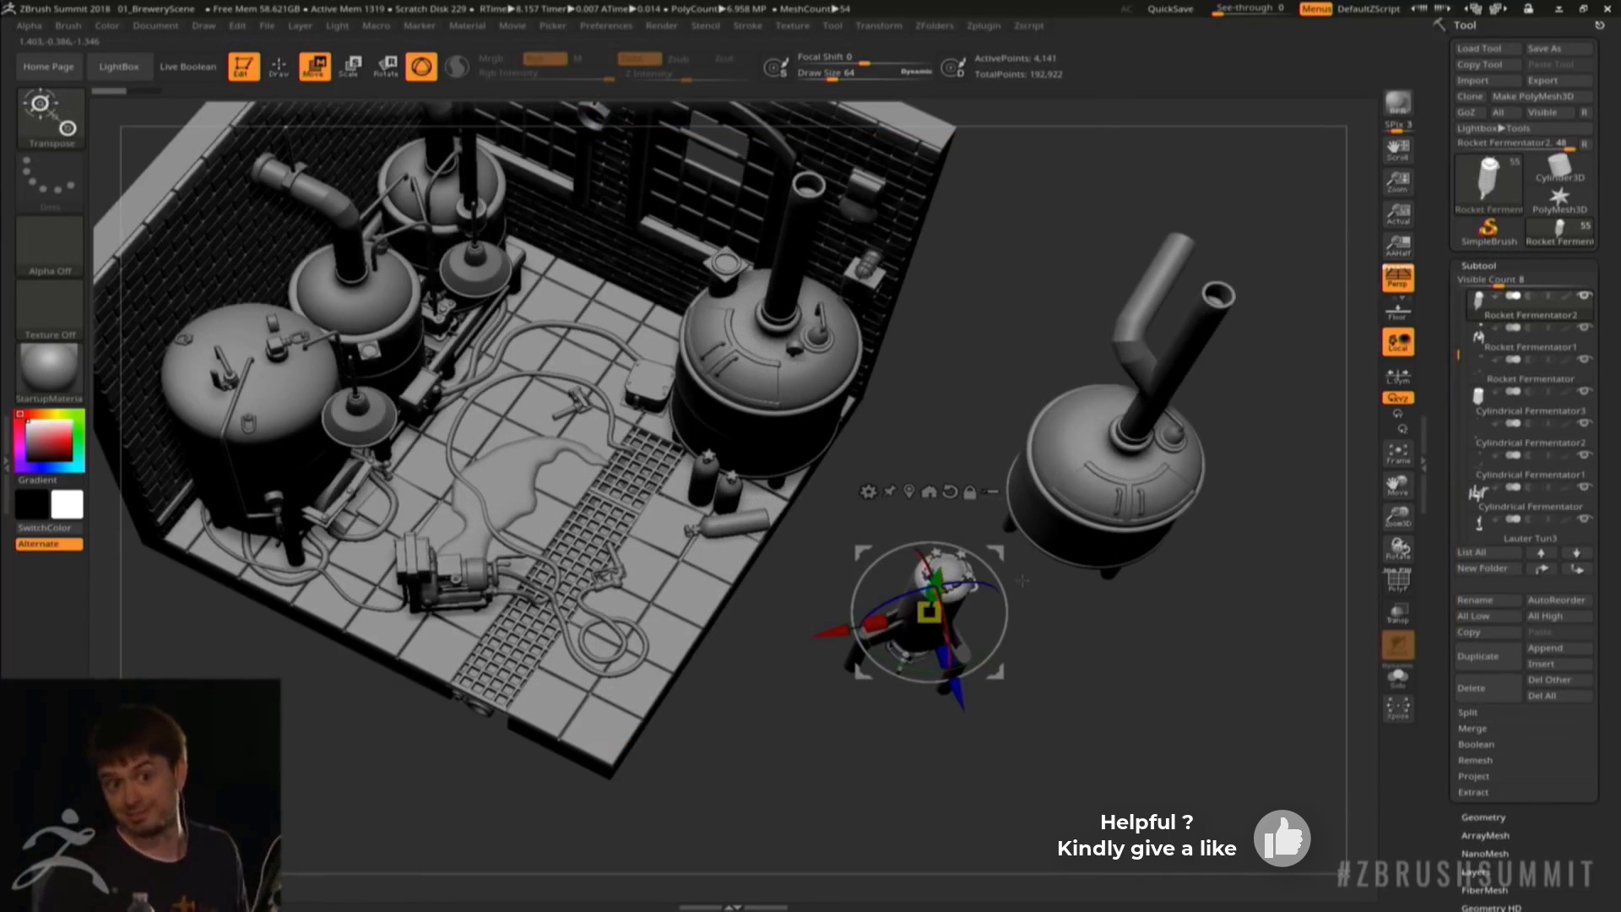
Select only the subtools of the small rocket fermentator outside the room for a combined Transpose move
drag(1070, 619, 1078, 665)
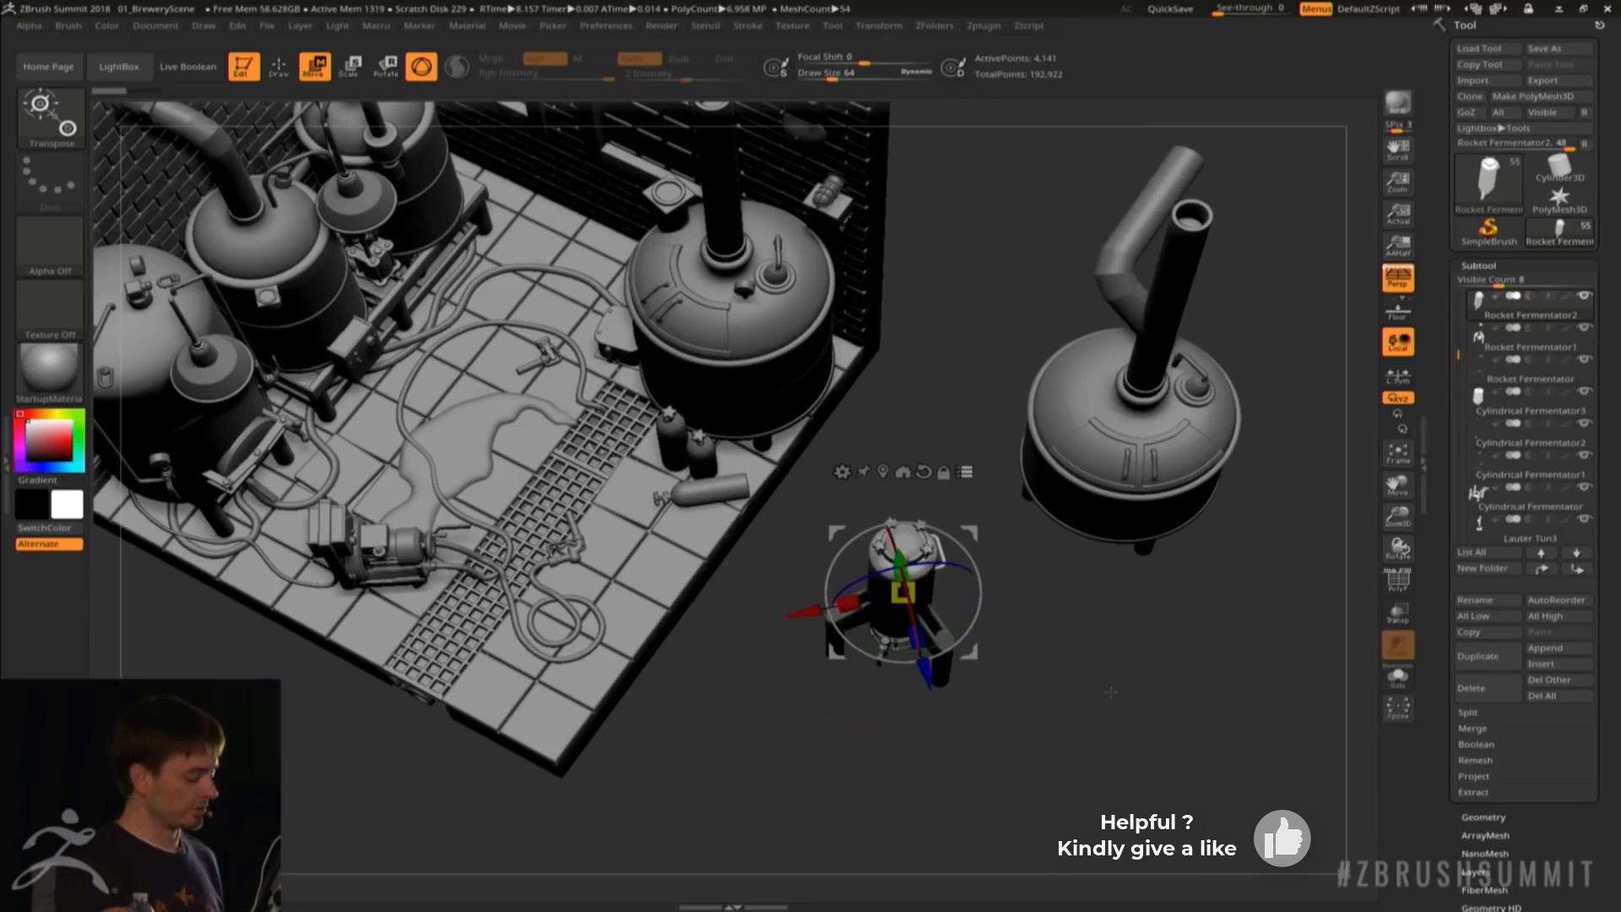
key(ctrl+shift)
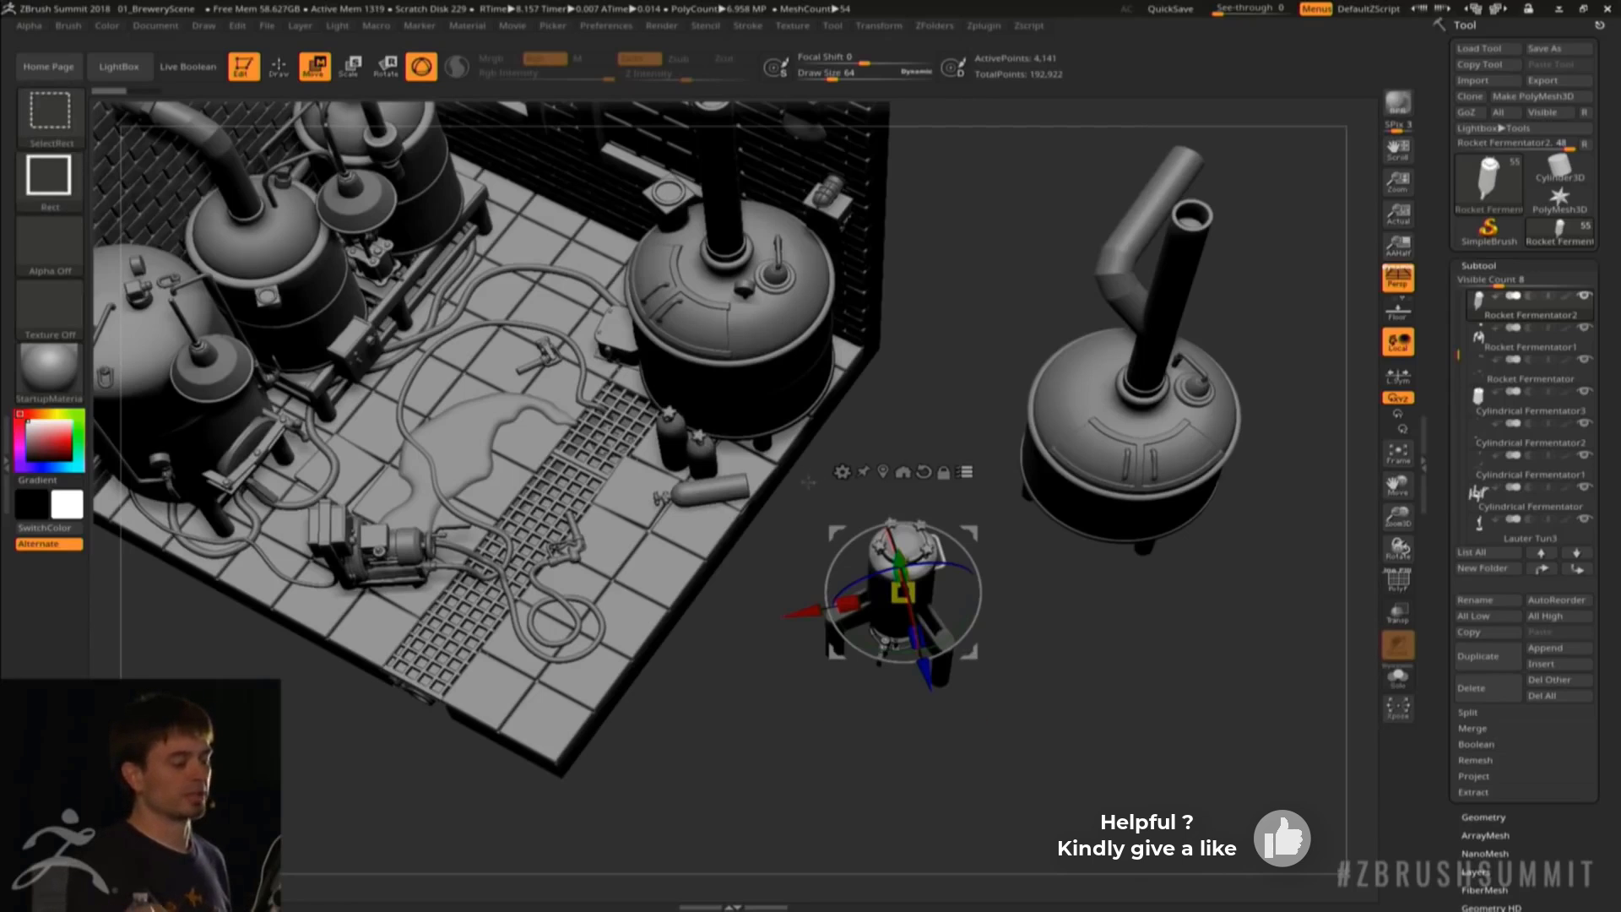
ctrl+shift+drag(808, 481, 1000, 772)
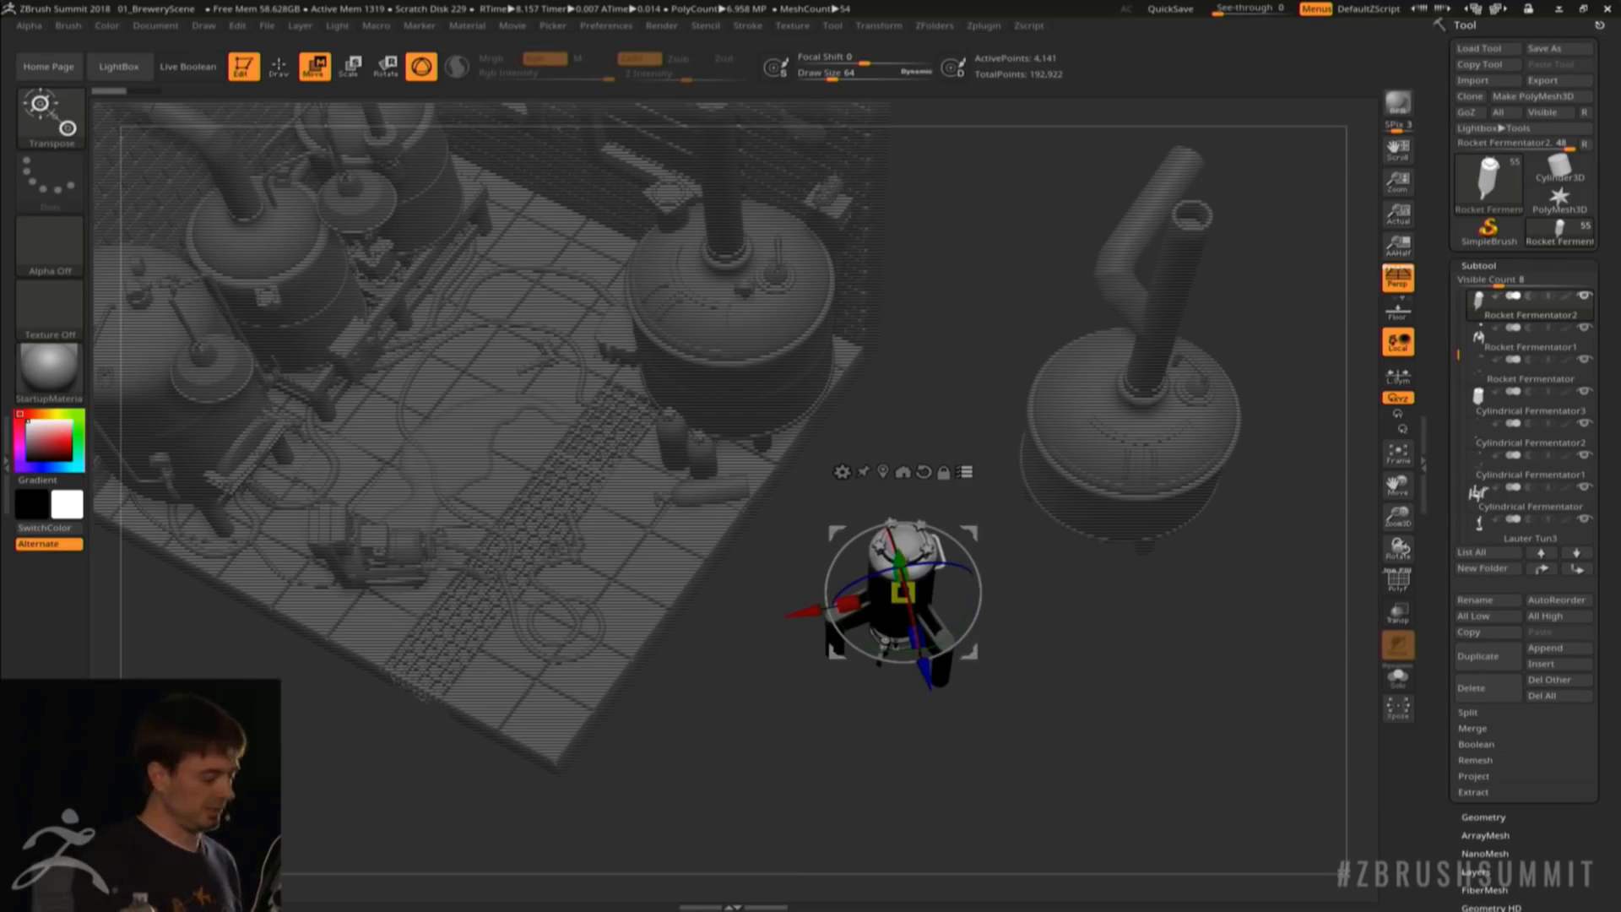
Turn off perspective and, in top view, move the selected rocket fermentator onto the middle of the brewery floor
shift+drag(1092, 676, 1093, 793)
click(1403, 289)
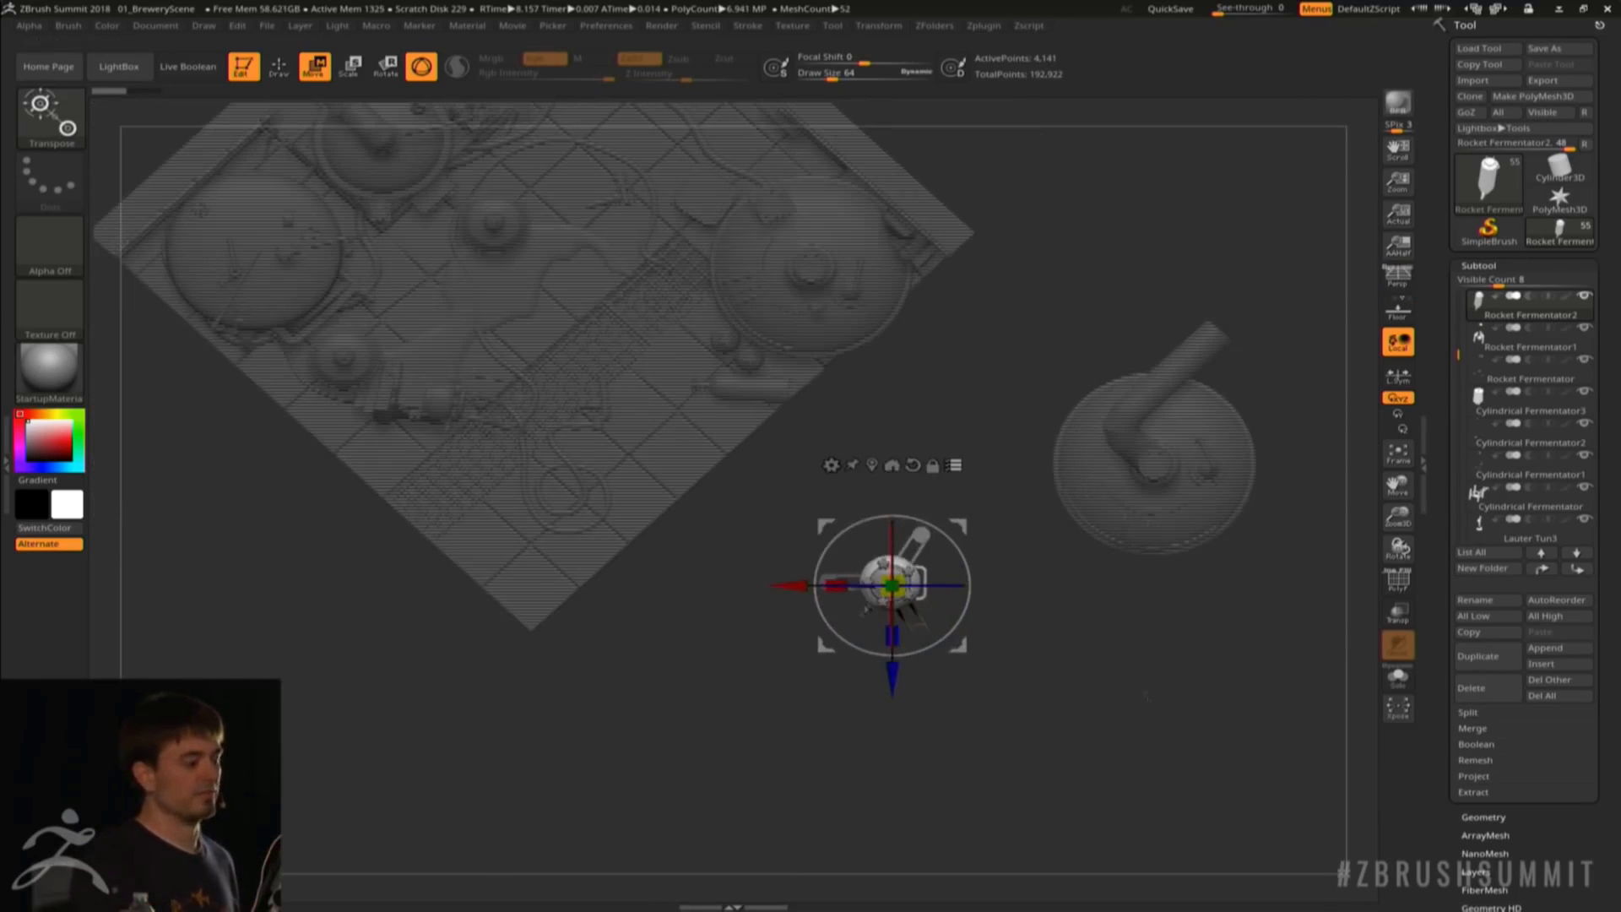
alt+drag(1085, 673, 1126, 778)
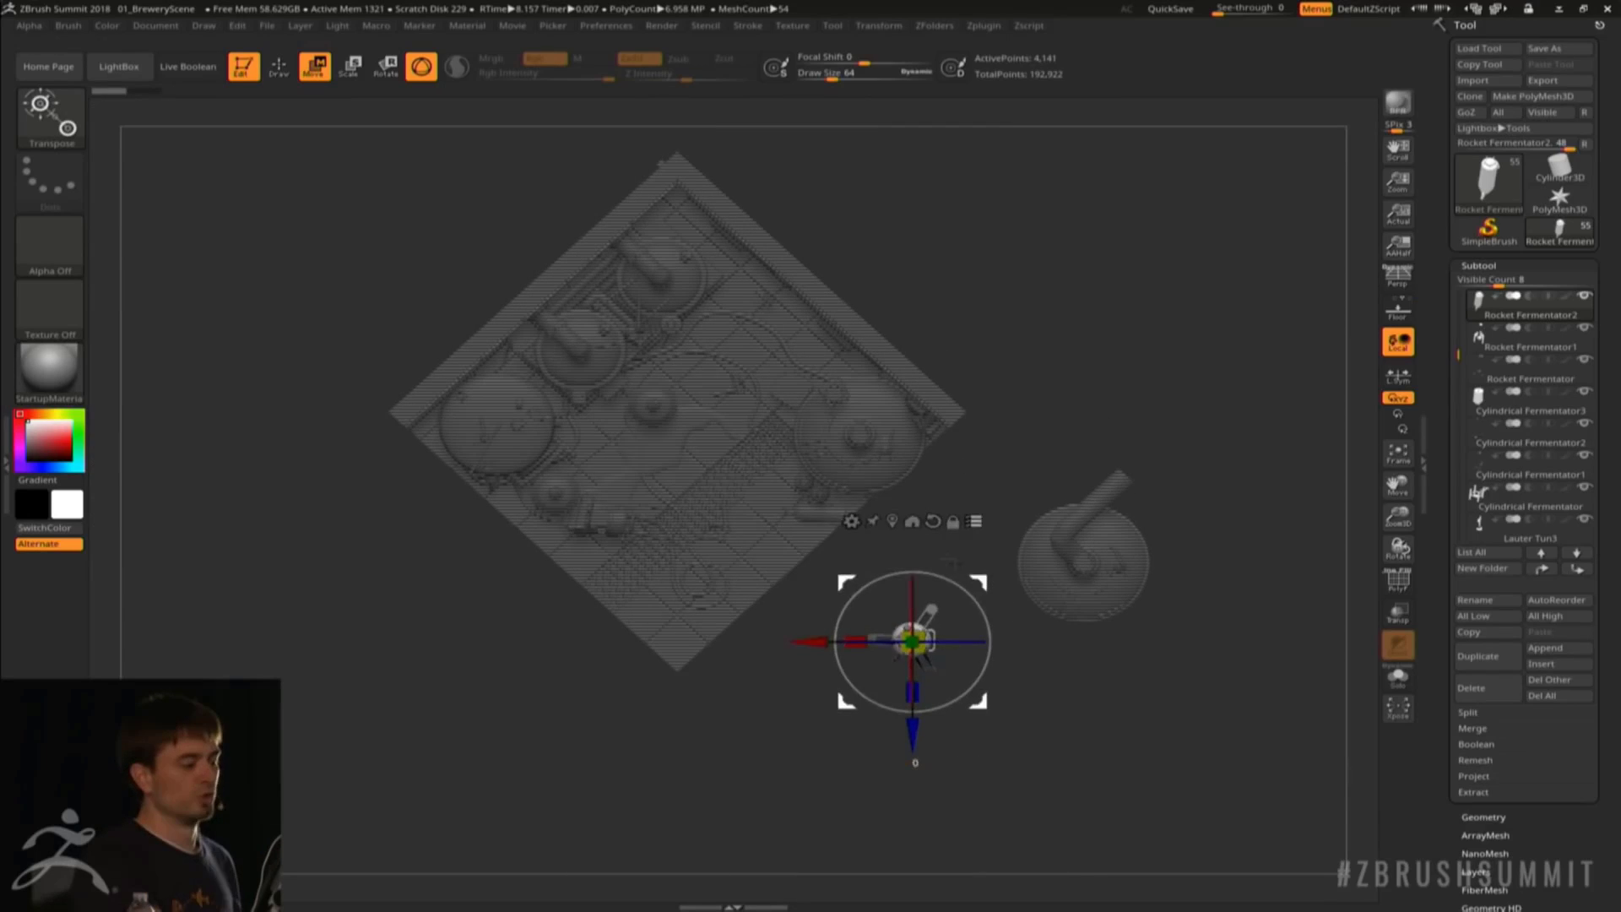
drag(912, 641, 665, 453)
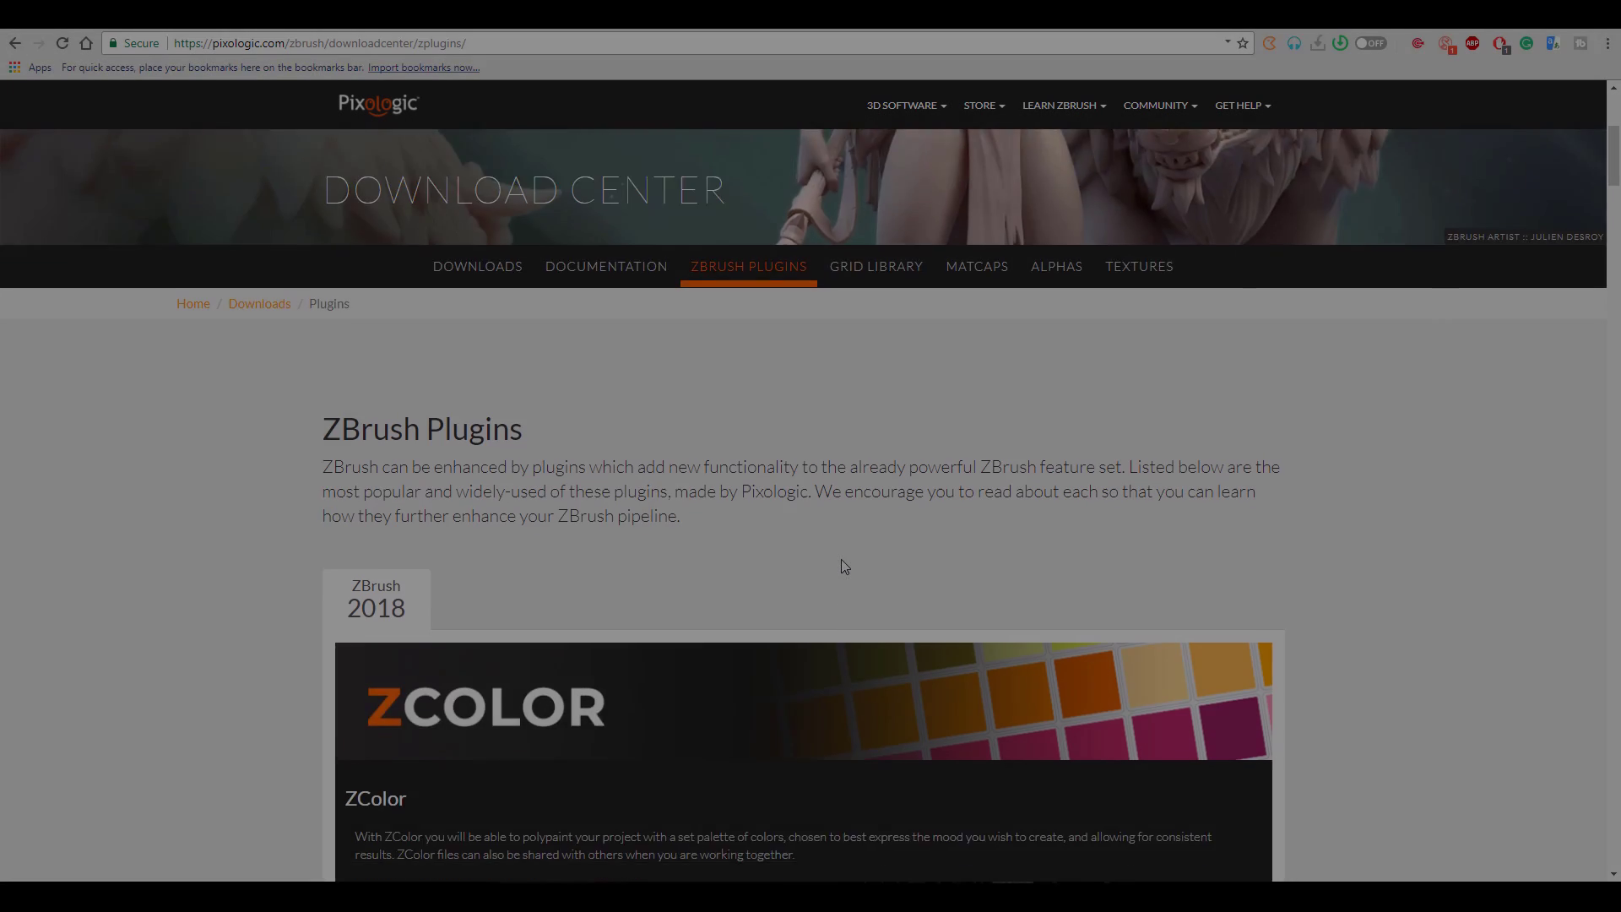
Switch to the browser and look through the ZBrush 2018 plugins on Pixologic's Download Center page
scroll(841, 566, down, 4)
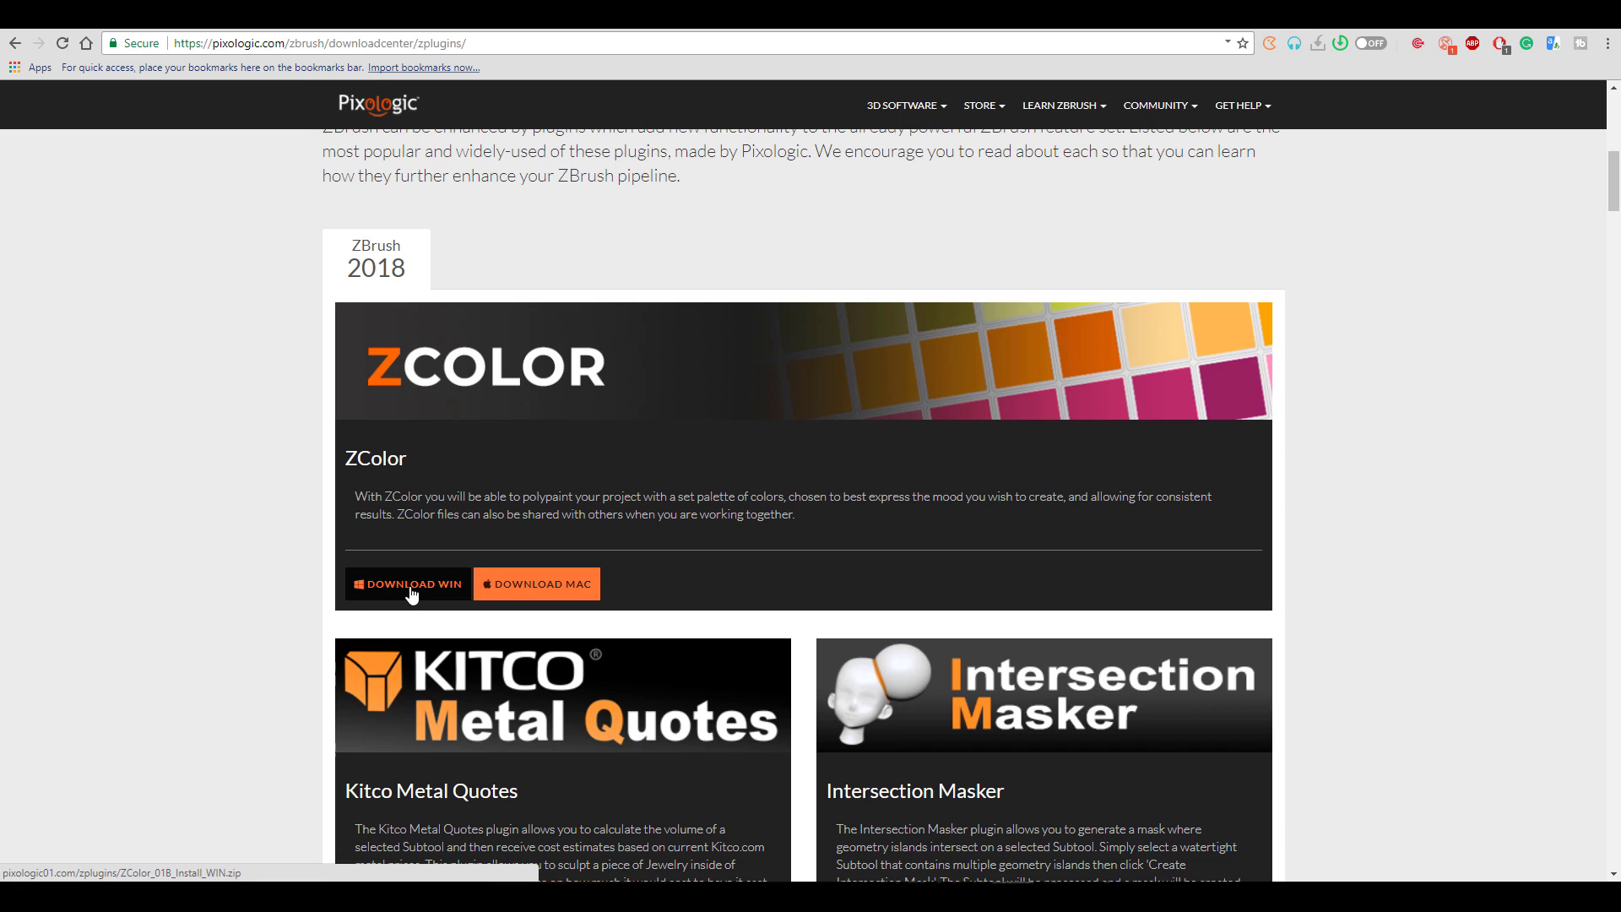
scroll(747, 551, down, 5)
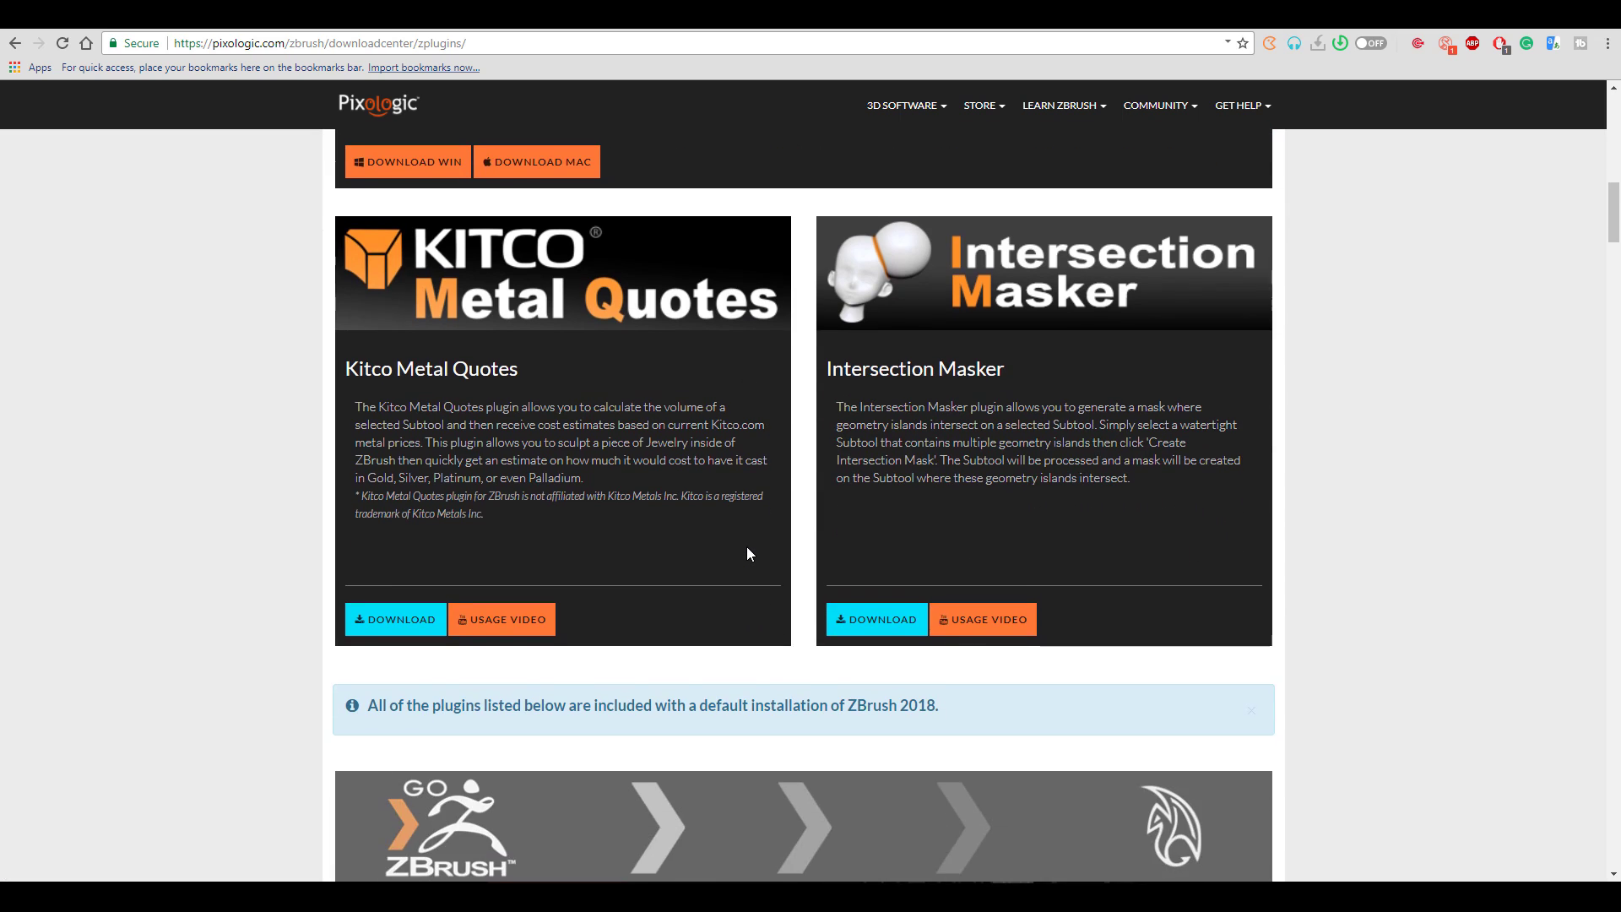